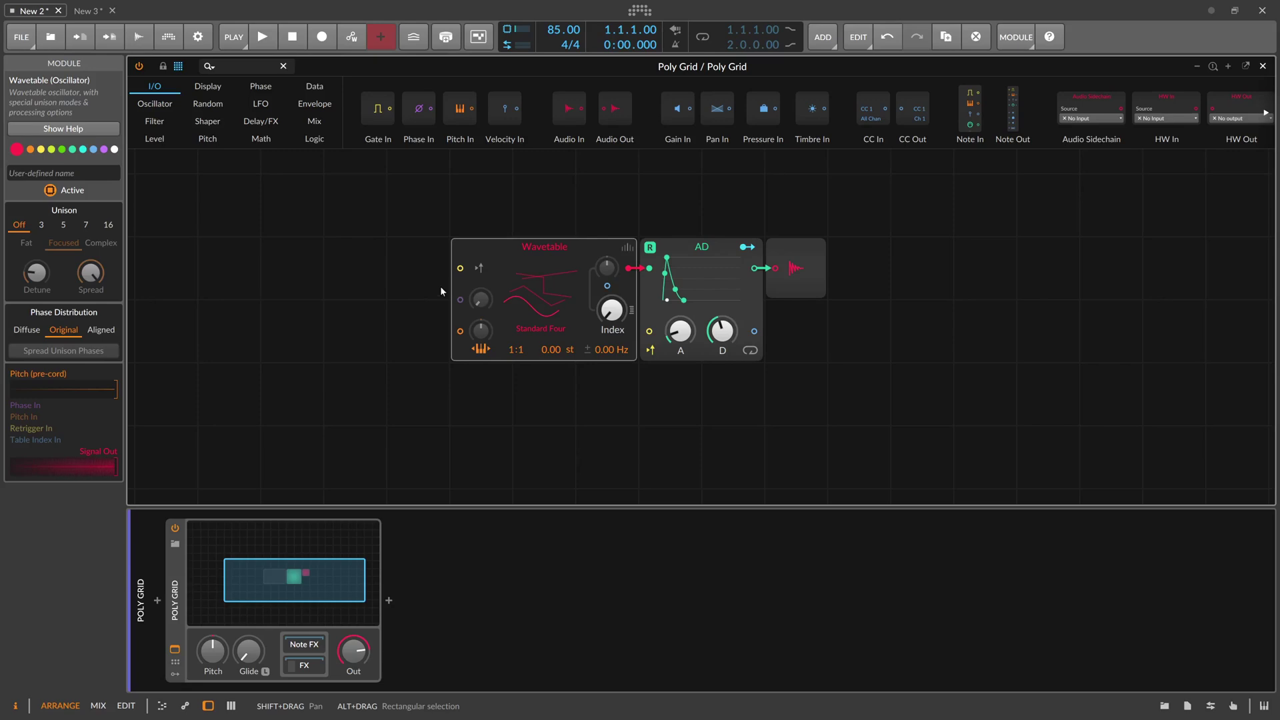
- Delete the Wavetable oscillator from the patch and hide the device panel to enlarge the grid
key("Delete")
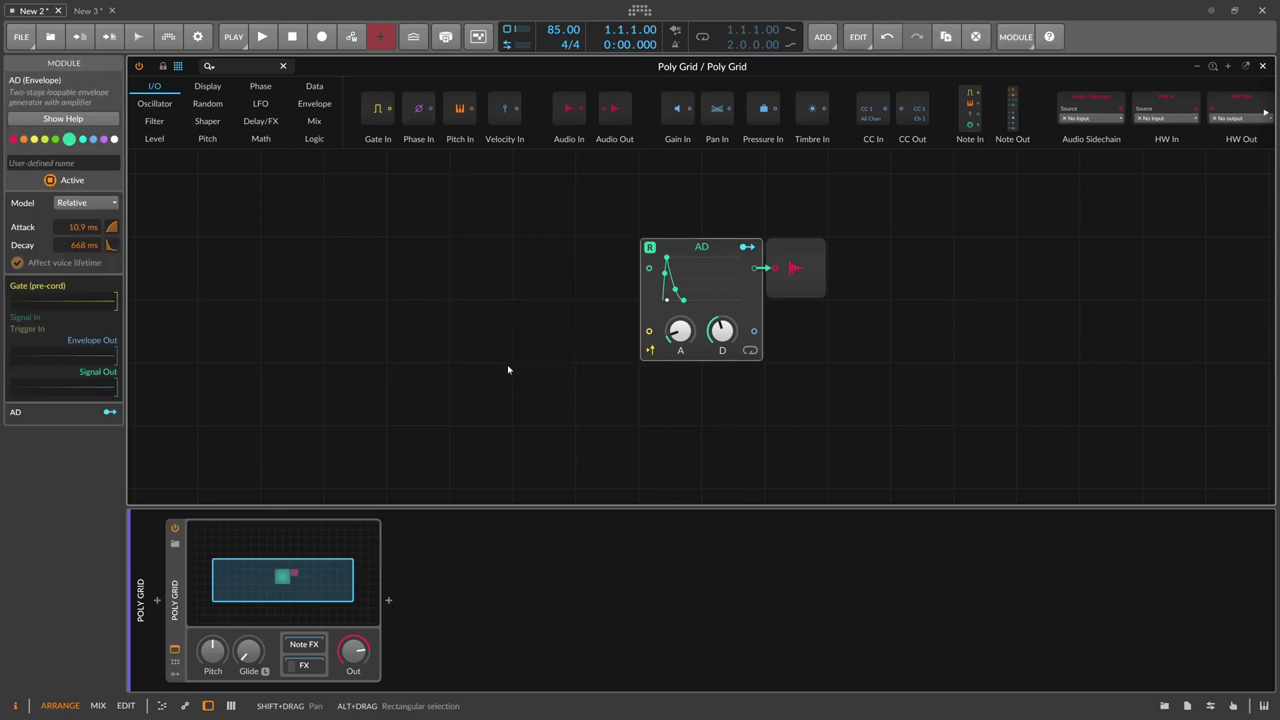
left_click_drag(602, 275, 632, 282)
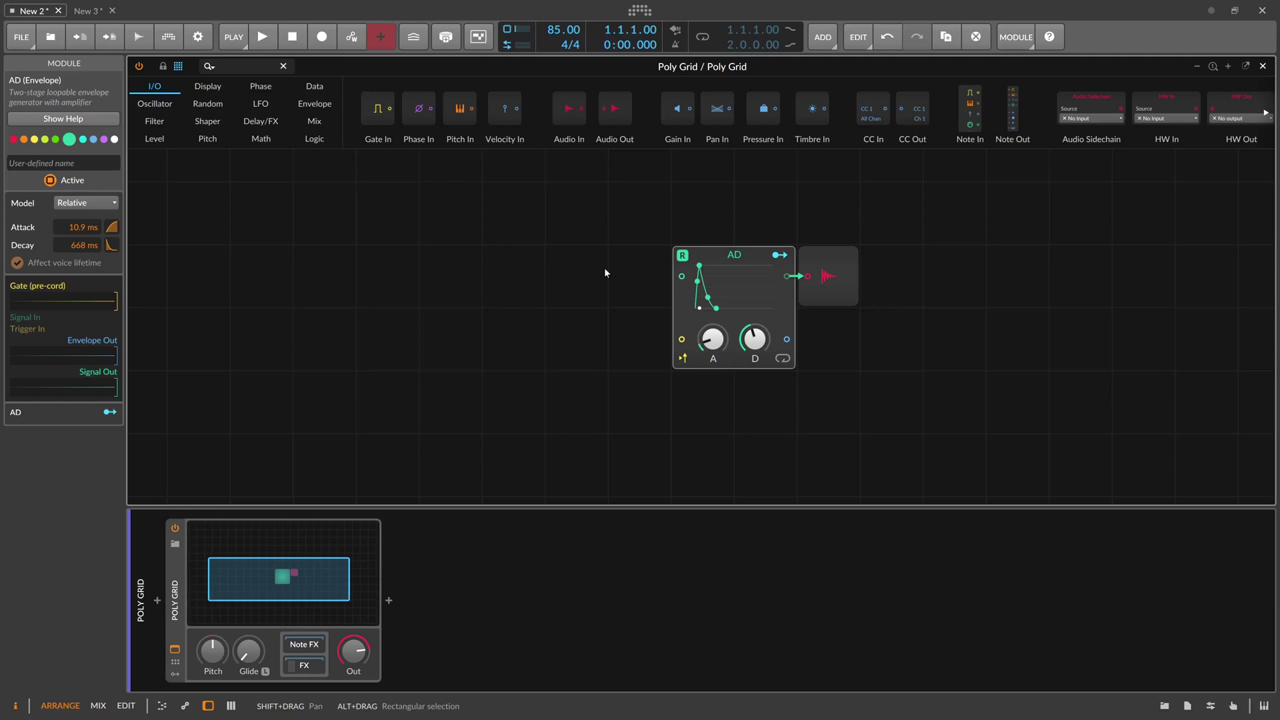
left_click(208, 706)
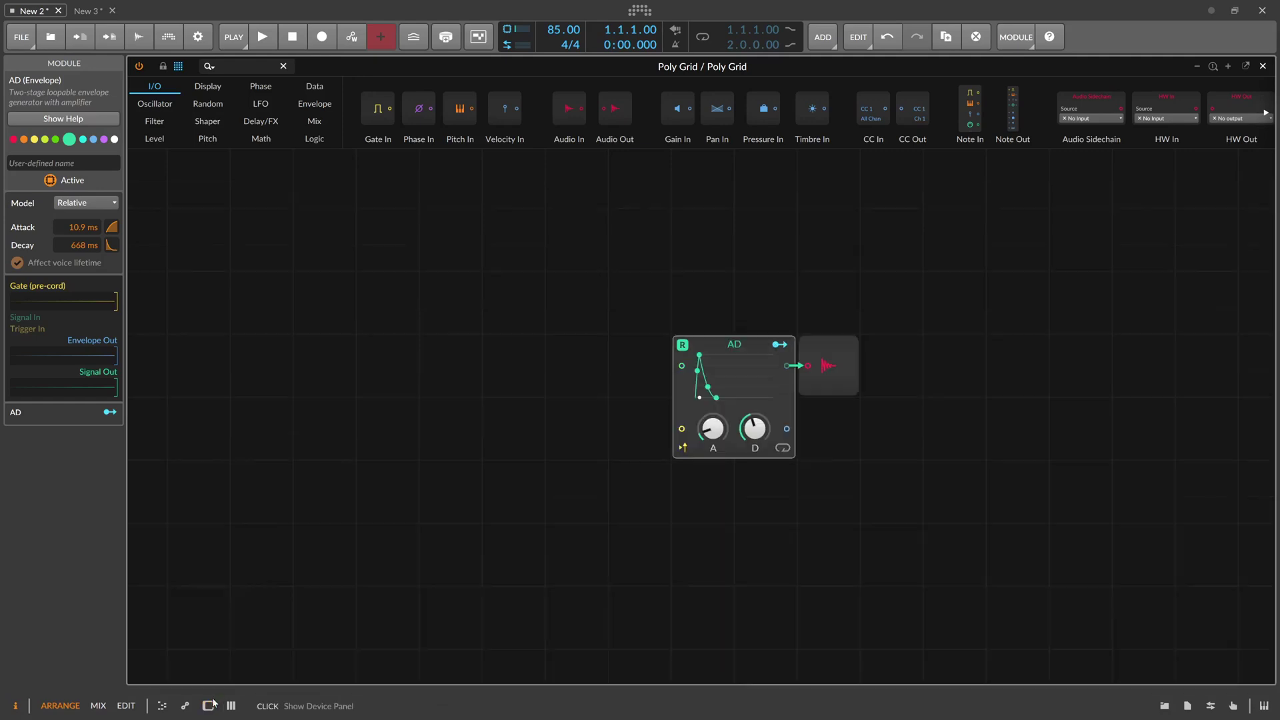
- Find the Dice module with the search "dice" and place it on the grid before the AD envelope
left_click(249, 65)
type("dice")
left_click_drag(148, 114, 412, 348)
- Find the Triggers module with the search "trigger" and place it directly before Dice so it feeds the Dice trigger input
triple_click(250, 67)
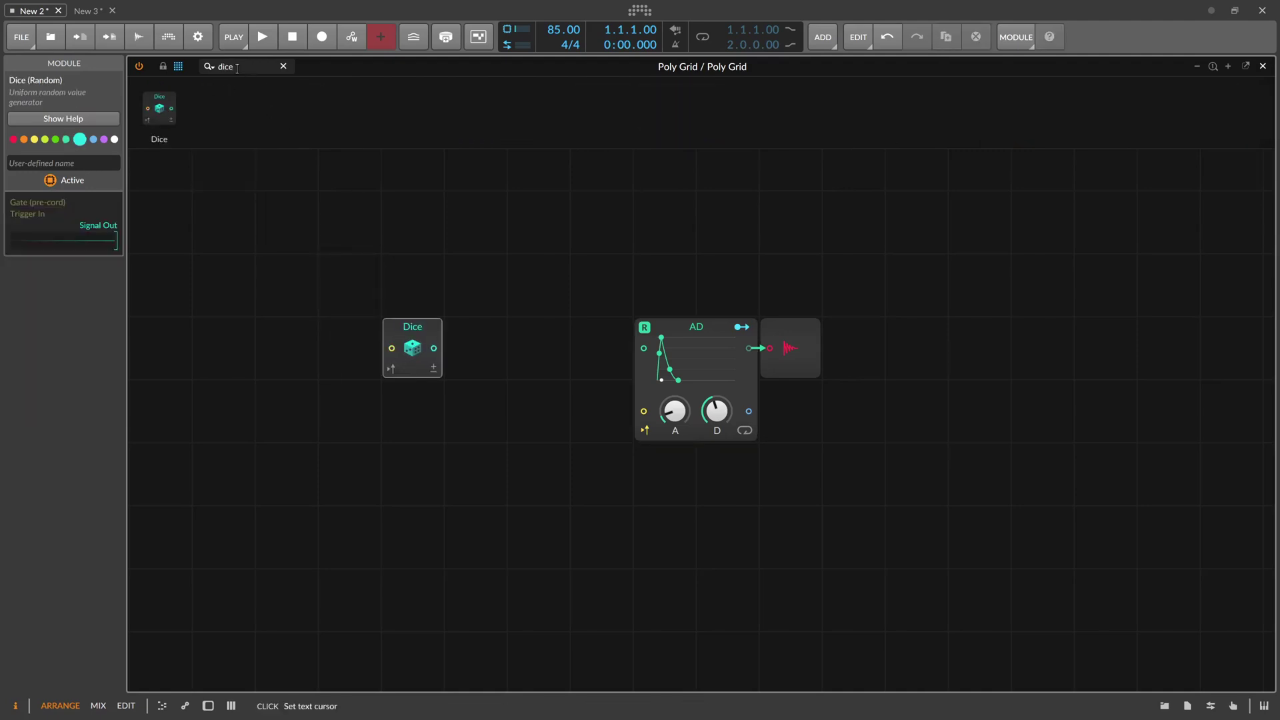
key("BackSpace")
type("trigger")
left_click_drag(209, 108, 348, 350)
left_click(407, 342)
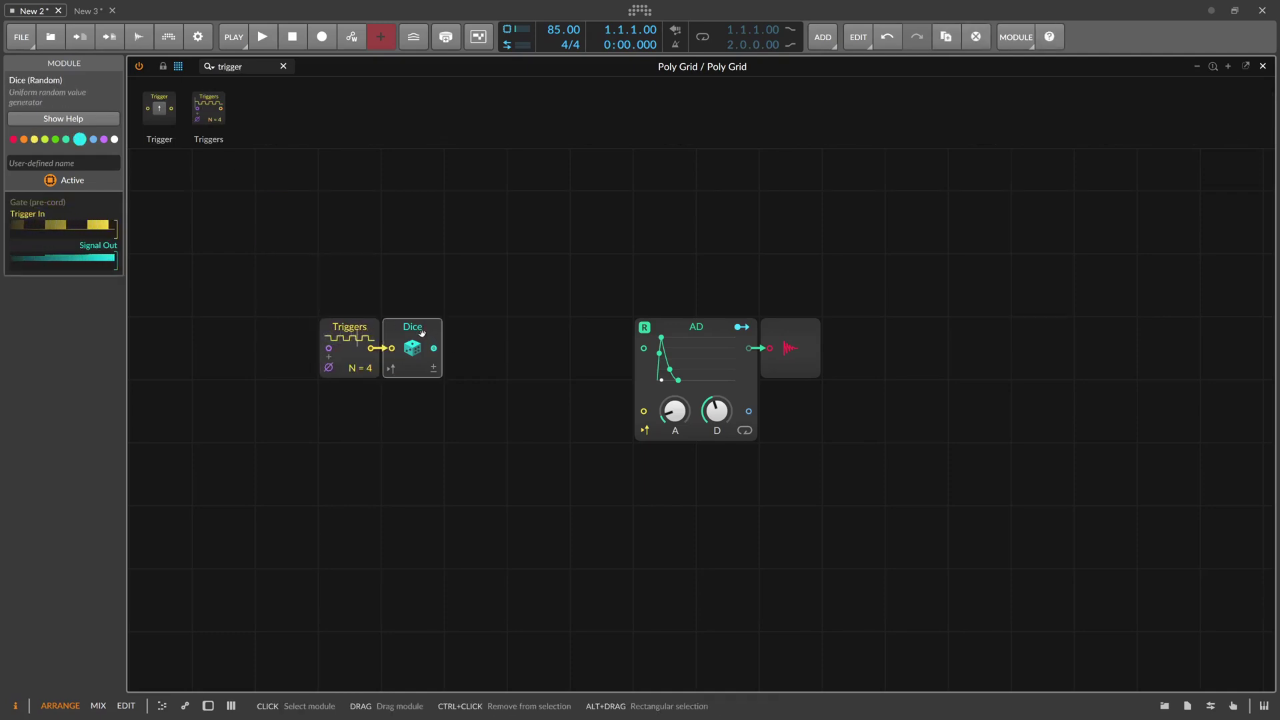
- Search for "osc", place an Oscilloscope after Dice so it receives the Dice output, and set its mode to Slow
left_click_drag(250, 67, 454, 353)
type("osc")
left_click(25, 212)
- Enlarge the Oscilloscope in height and width, moving the AD envelope and audio output away to make room
left_click_drag(567, 438, 658, 602)
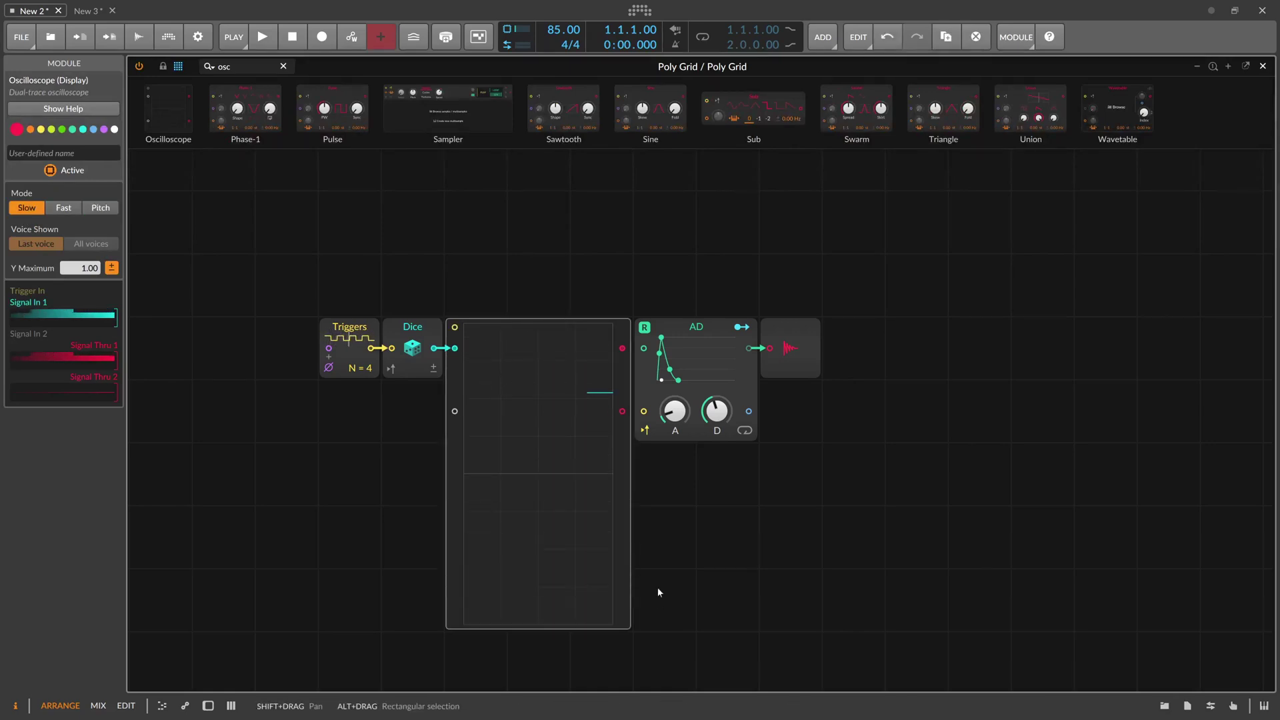
left_click_drag(791, 300, 950, 339)
left_click_drag(609, 291, 618, 268)
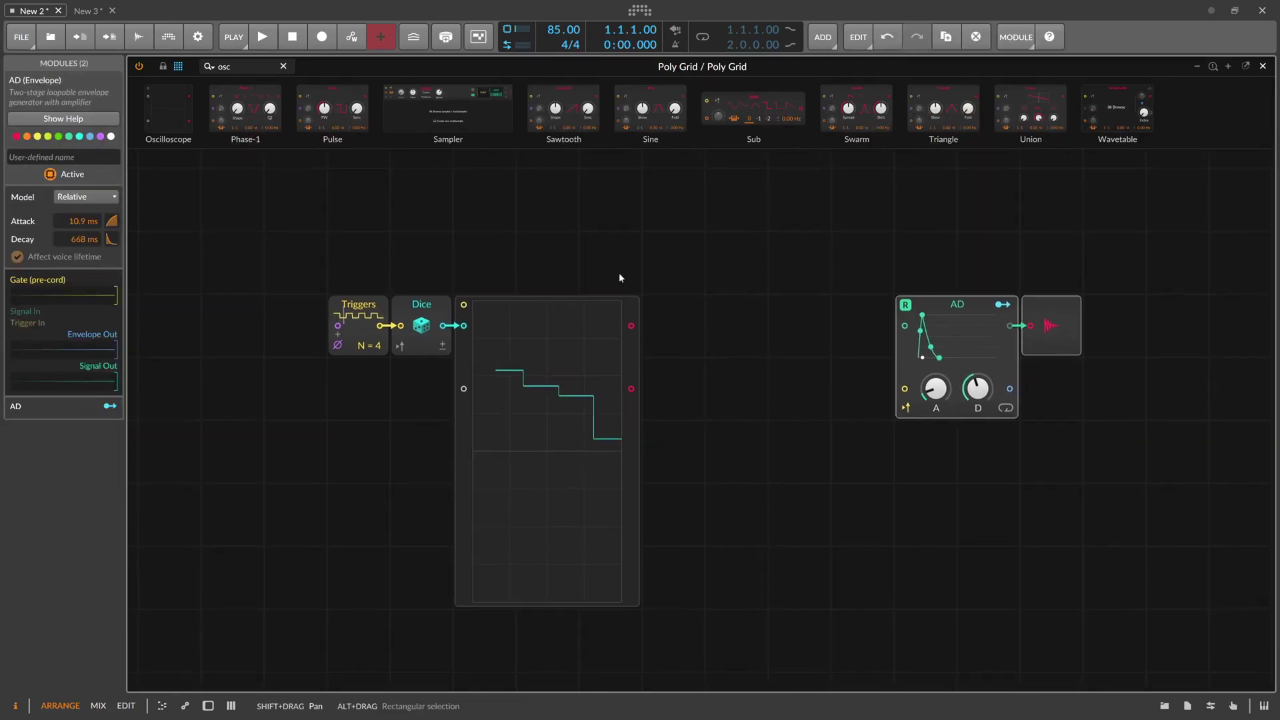
left_click_drag(640, 401, 765, 403)
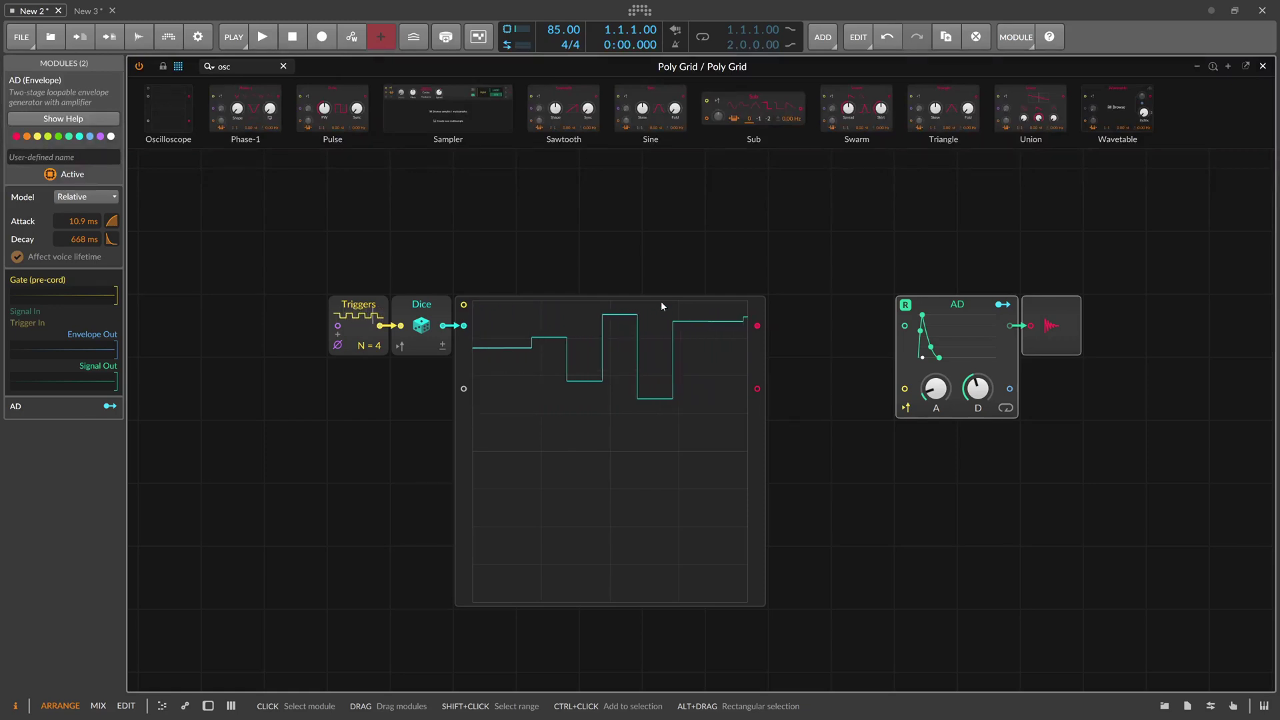
- Search for "value" and place a Value module below Dice, feeding the Oscilloscope's second input
left_click_drag(234, 66, 176, 70)
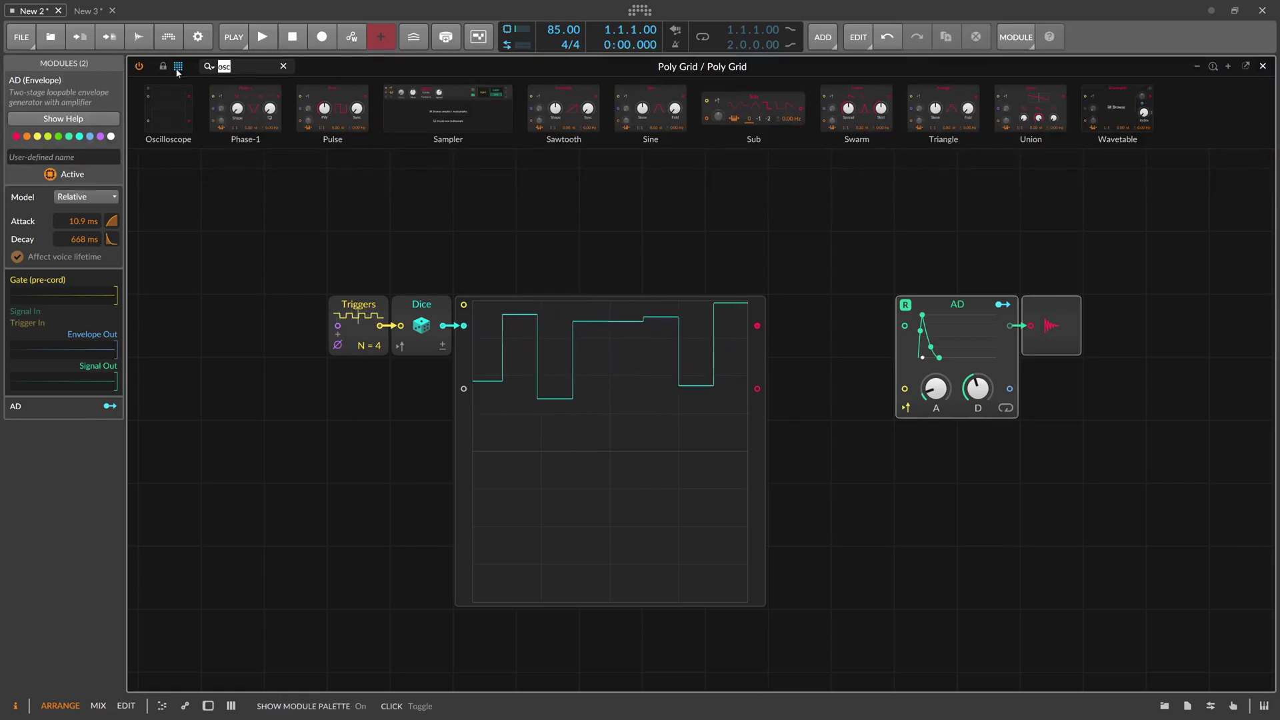
key("BackSpace")
type("value")
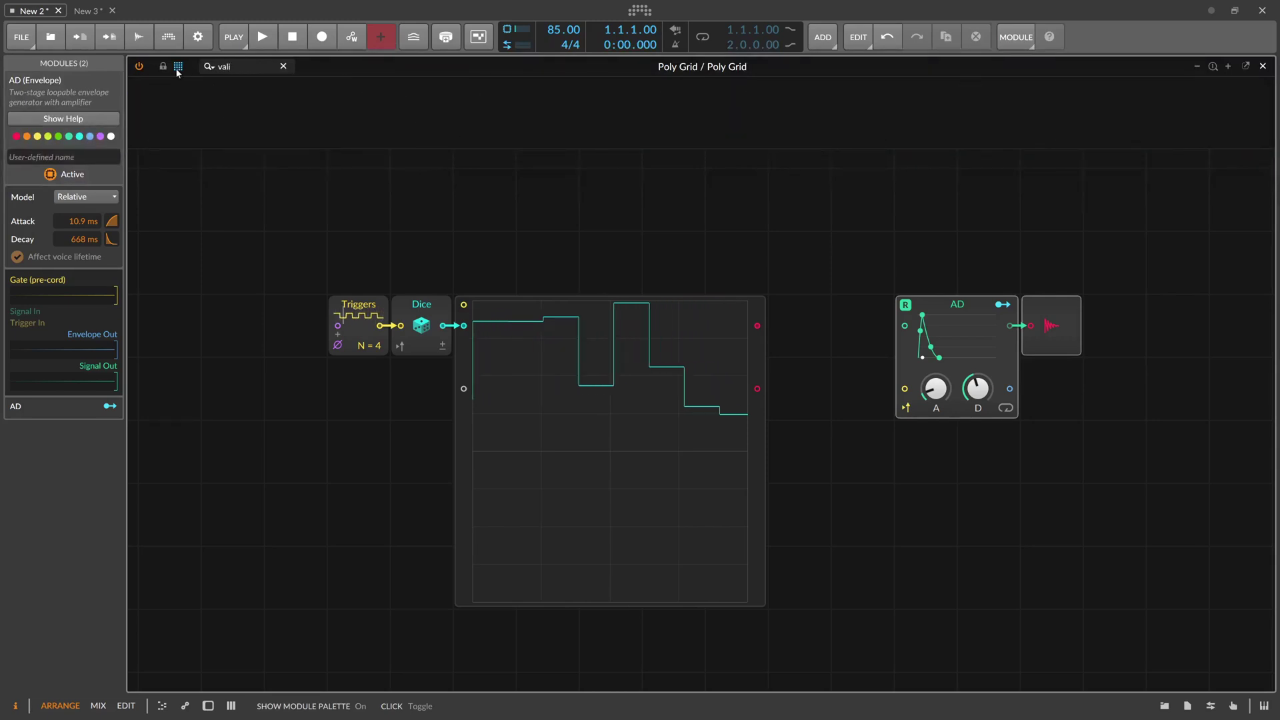
mouse_move(326, 108)
left_mouse_down()
mouse_move(421, 325)
mouse_move(422, 389)
mouse_move(464, 389)
left_mouse_up()
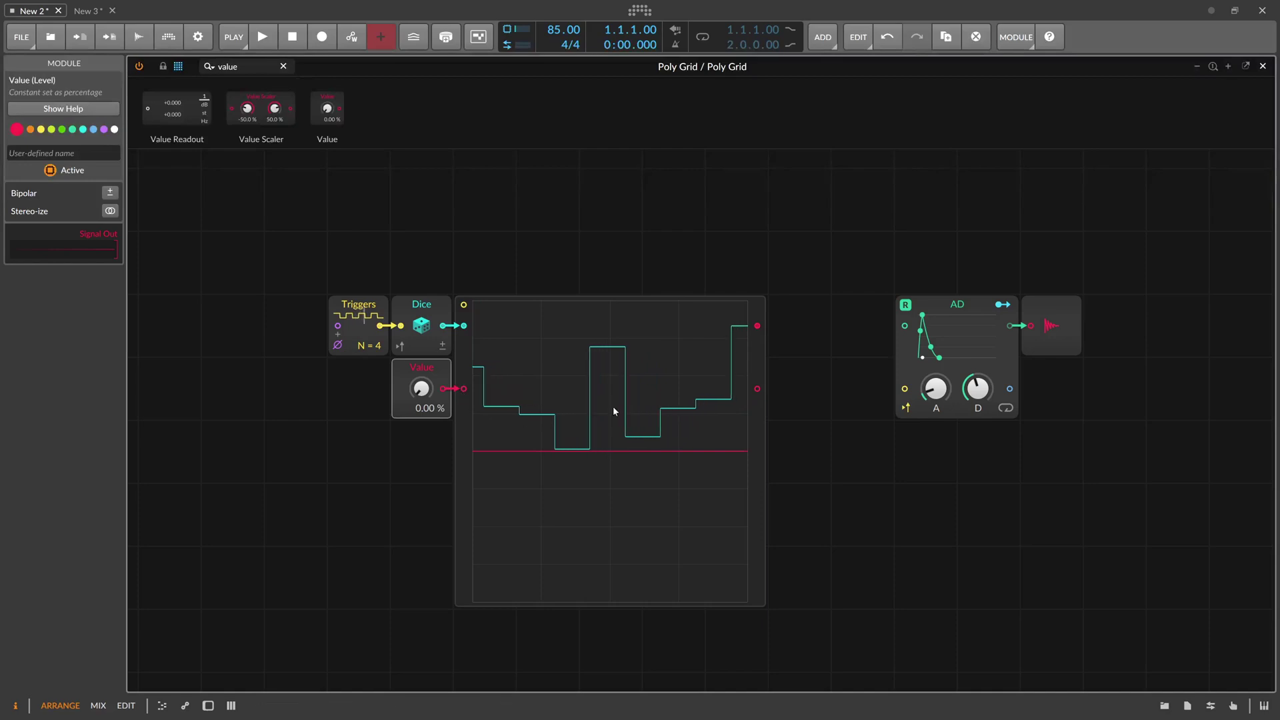
- Move the AD envelope above the Oscilloscope, detached from the audio output, and feed its envelope output to the scope's first input instead of Dice
left_click_drag(465, 325, 397, 284)
left_click_drag(907, 326, 466, 199)
left_click_drag(1030, 325, 955, 273)
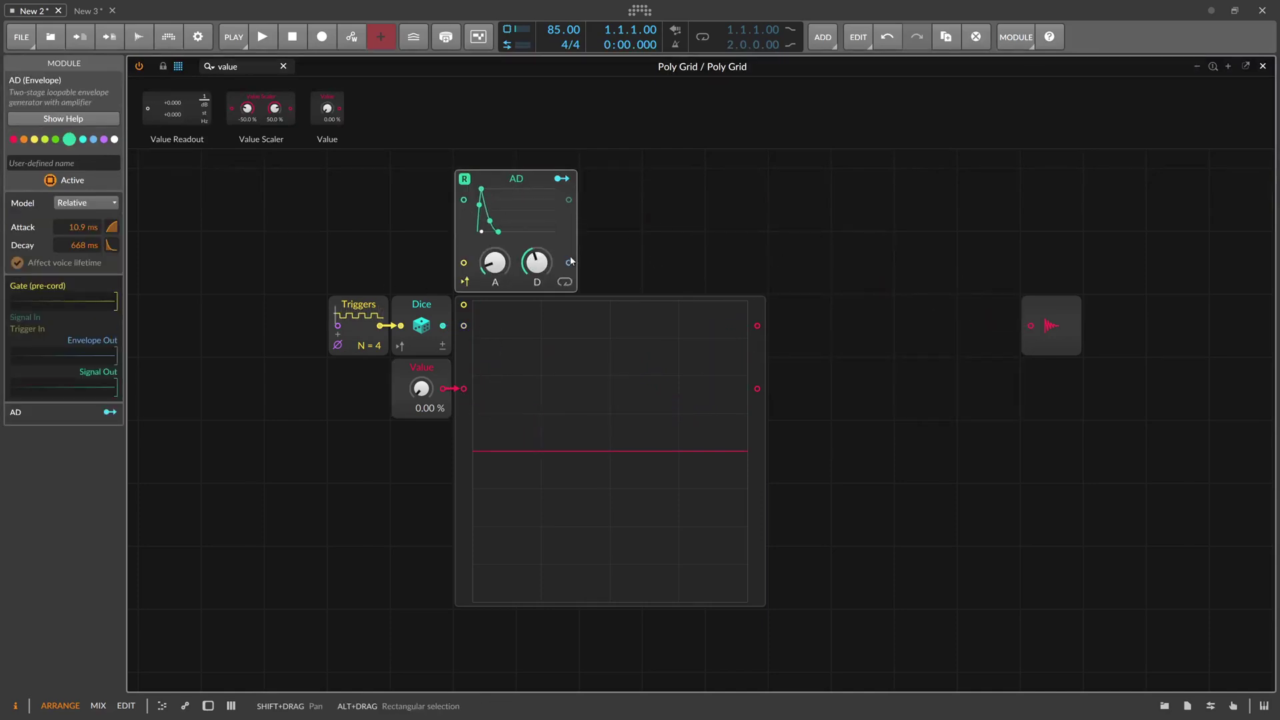
left_click_drag(502, 321, 465, 326)
- Wire the Triggers output to the AD envelope's trigger input and disconnect it from Dice
left_click_drag(443, 388, 469, 357)
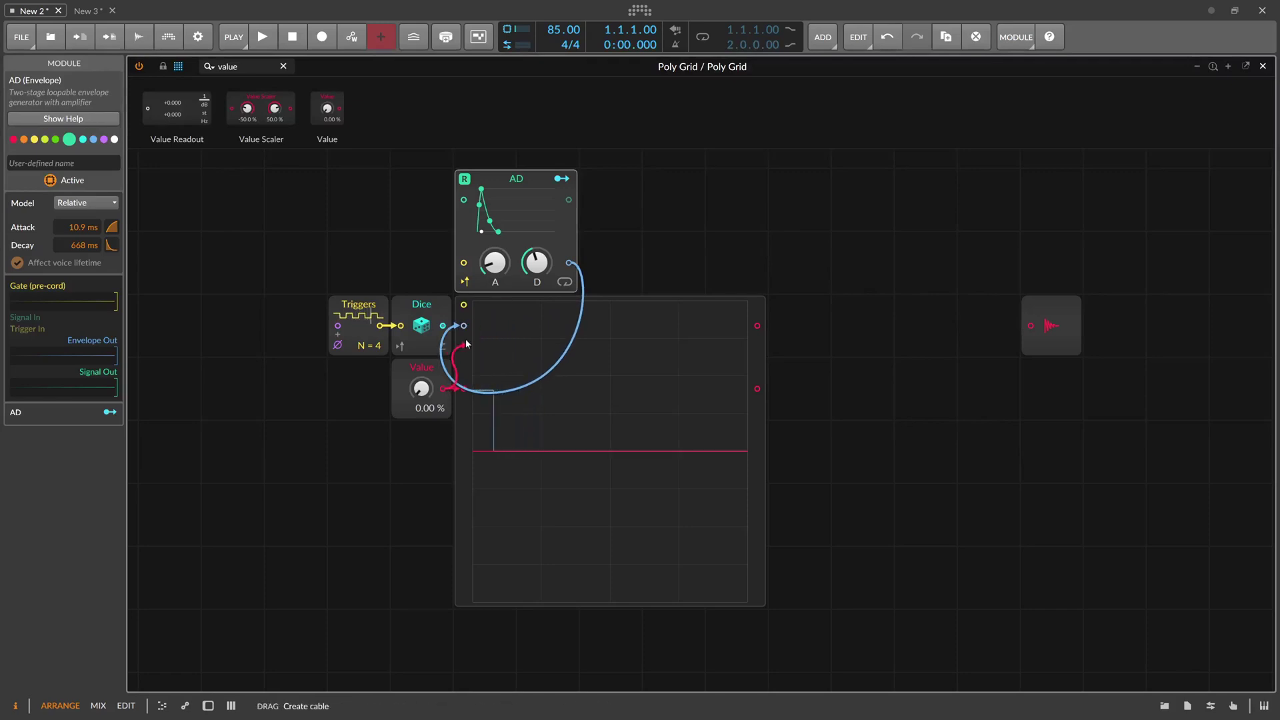
left_click_drag(434, 283, 463, 262)
double_click(399, 325)
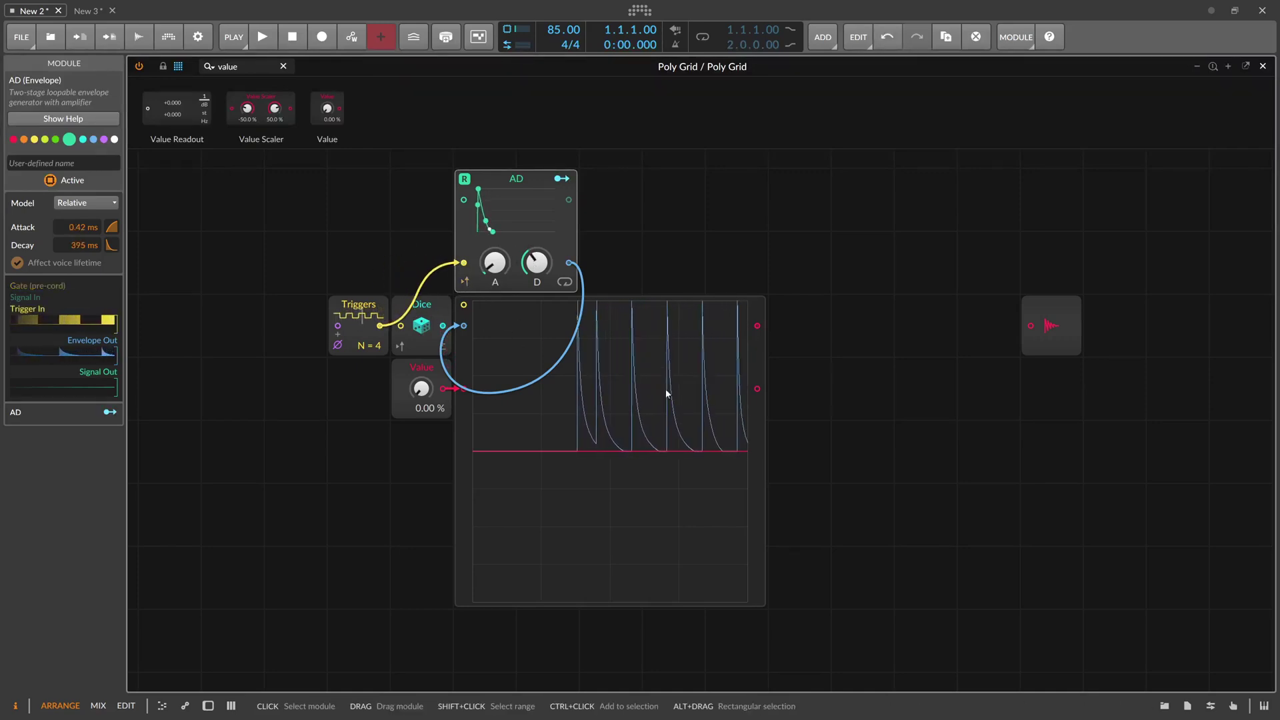
- Feed the Triggers output to the Oscilloscope's second input and temporarily plug Dice into its first input for comparison
left_click_drag(380, 325, 465, 397)
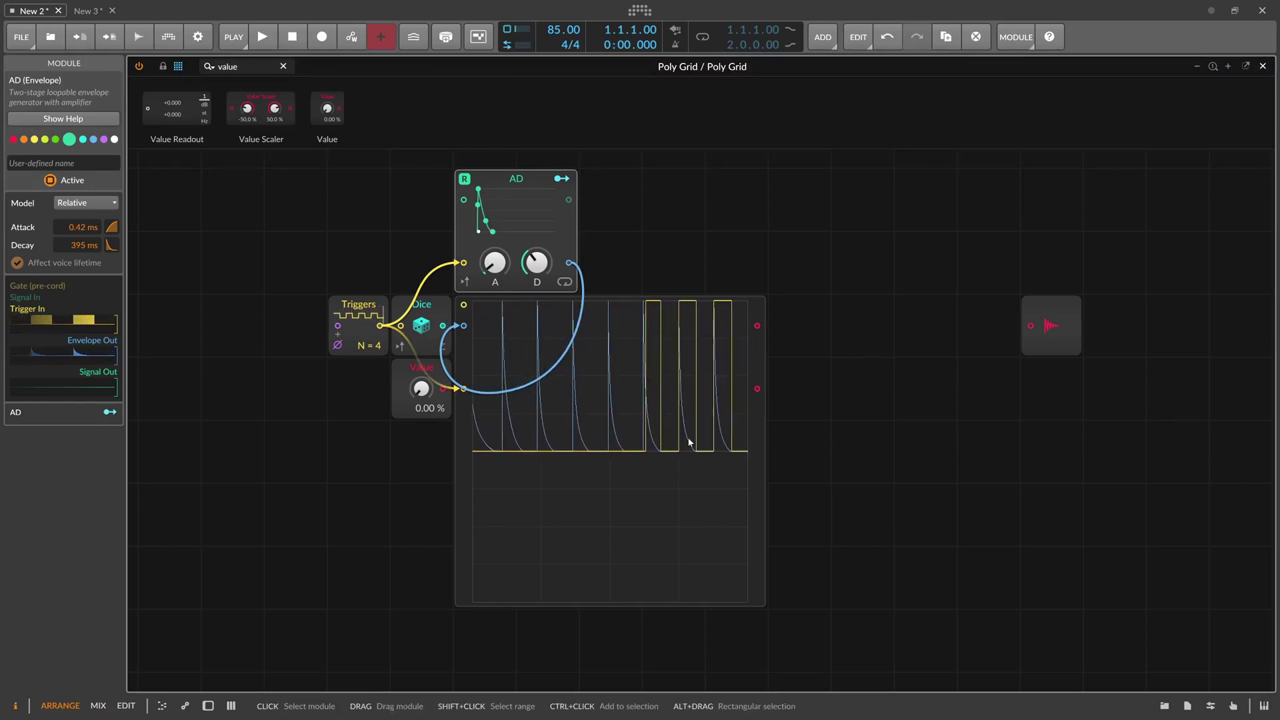
left_click_drag(443, 326, 464, 325)
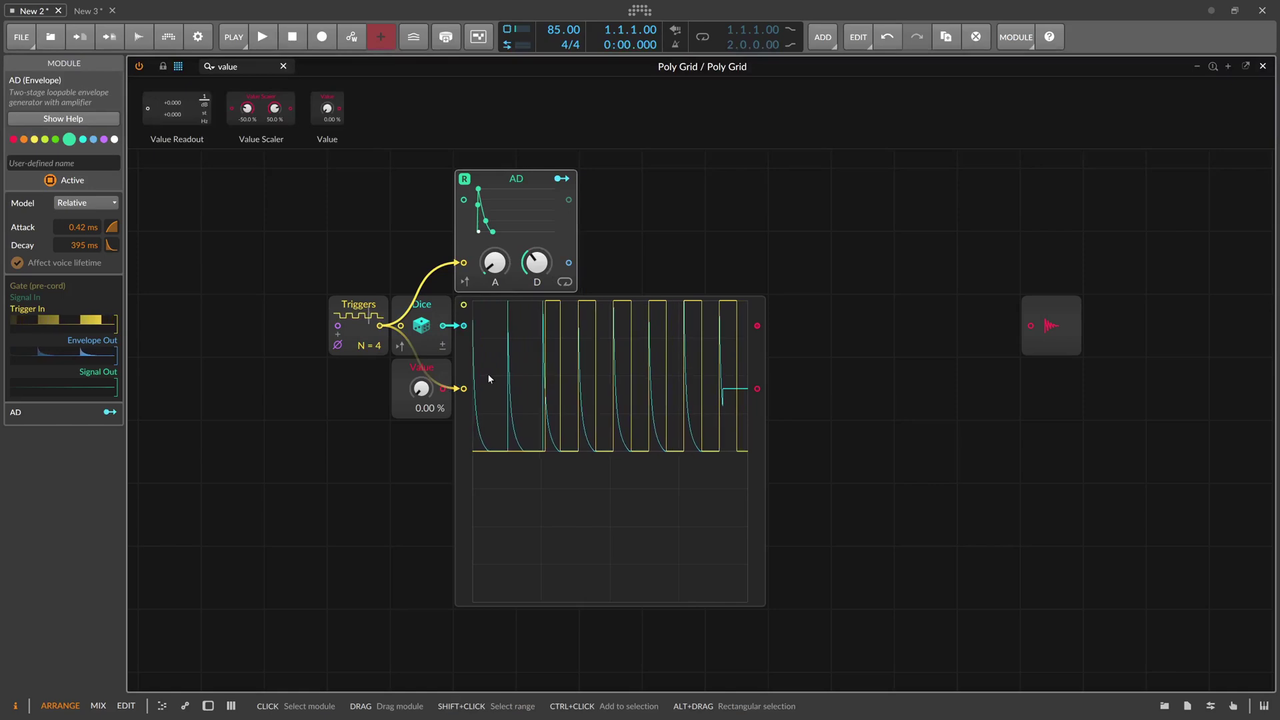
left_click(458, 326, "alt")
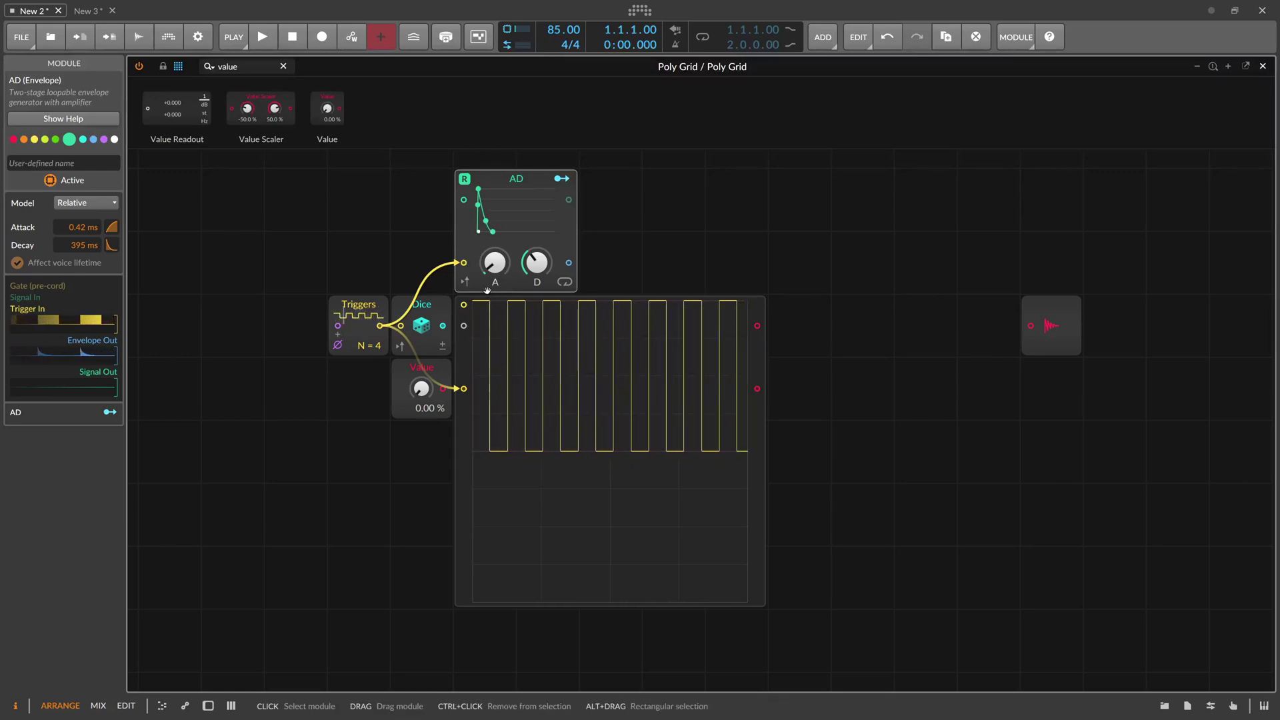
- Unplug Triggers from the AD envelope and Oscilloscope, and connect the Value module to the AD trigger input instead
left_click_drag(465, 262, 381, 277)
left_click_drag(465, 390, 417, 386)
left_click_drag(431, 301, 463, 262)
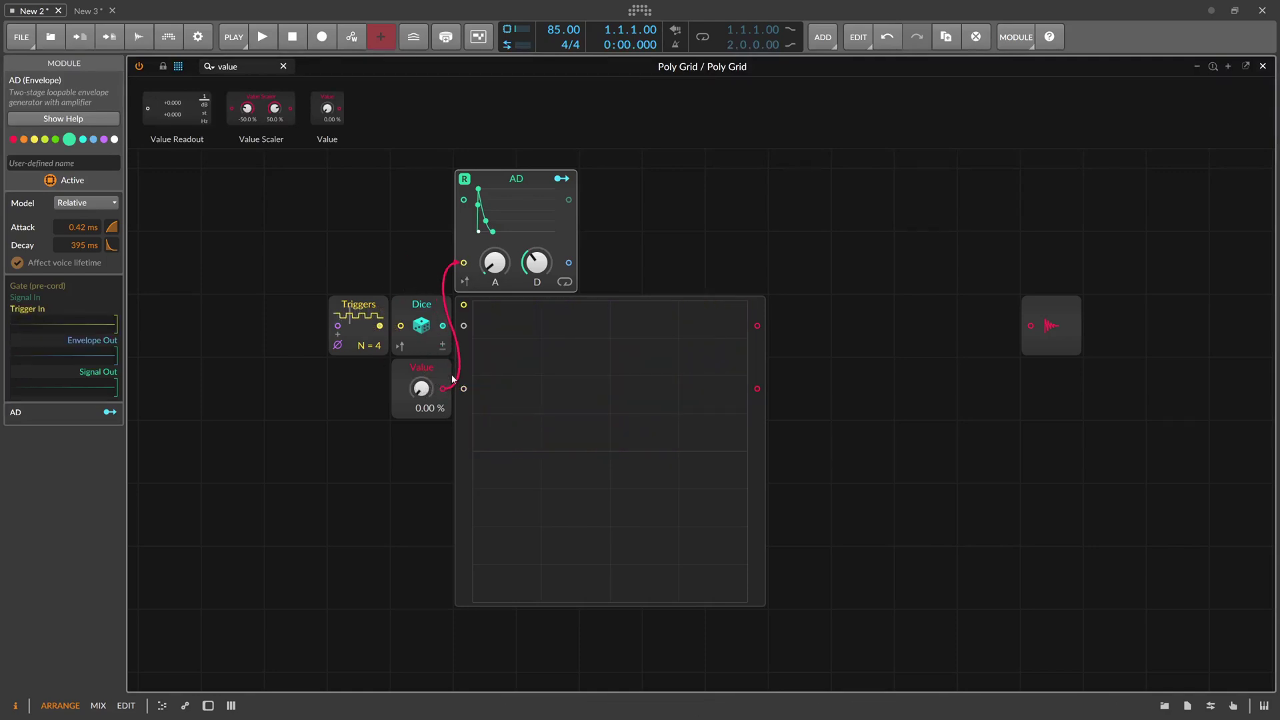
- Plot the AD envelope output on the Oscilloscope's first input and sweep the Value level repeatedly across 50%, ending at 53.0%
mouse_move(421, 388)
left_mouse_down()
mouse_move(421, 377)
mouse_move(427, 387)
left_mouse_up()
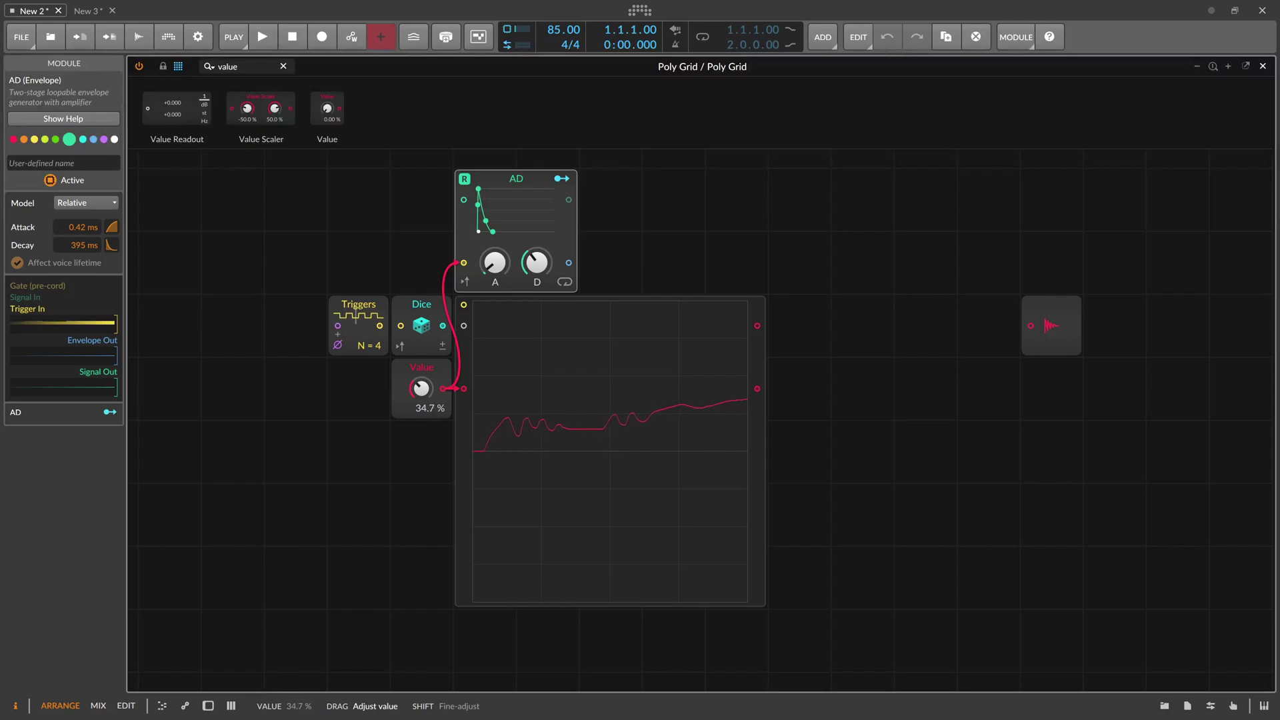
left_click_drag(421, 388, 422, 387)
left_click_drag(569, 263, 464, 326)
mouse_move(424, 386)
left_mouse_down()
mouse_move(424, 420)
mouse_move(421, 362)
left_mouse_up()
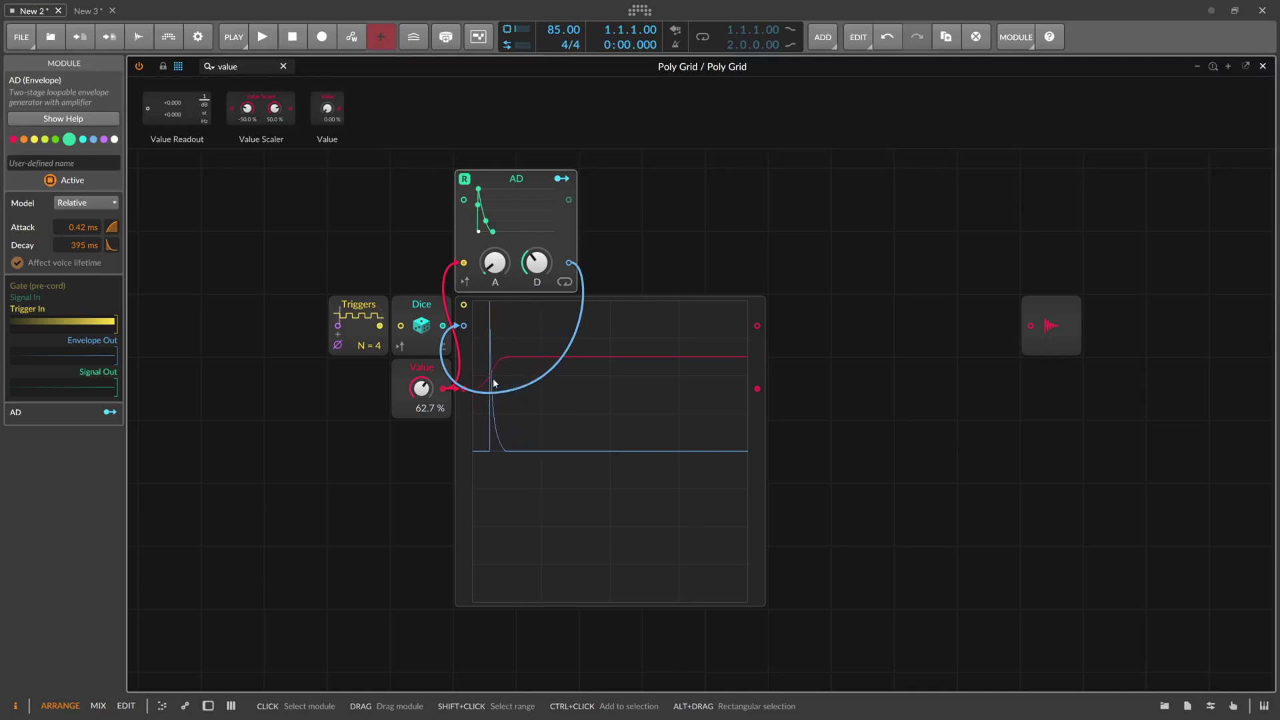
mouse_move(422, 385)
left_mouse_down()
mouse_move(423, 408)
mouse_move(420, 383)
left_mouse_up()
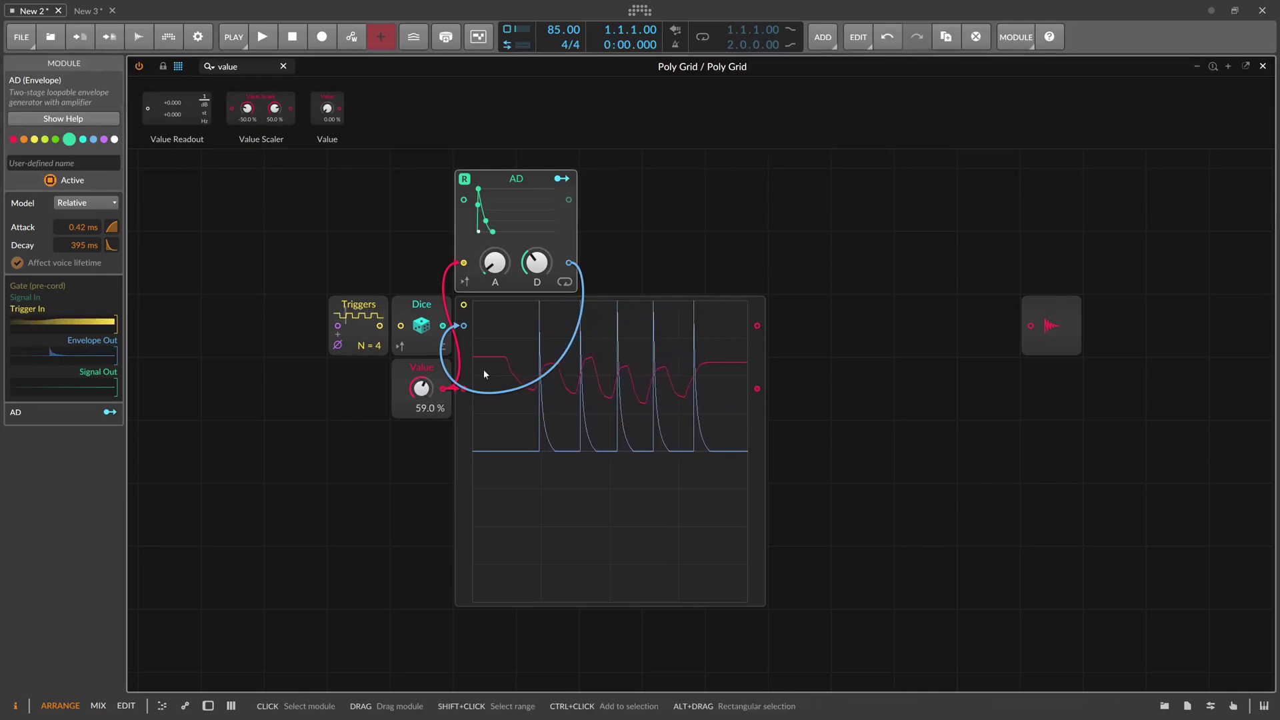
left_click(434, 368)
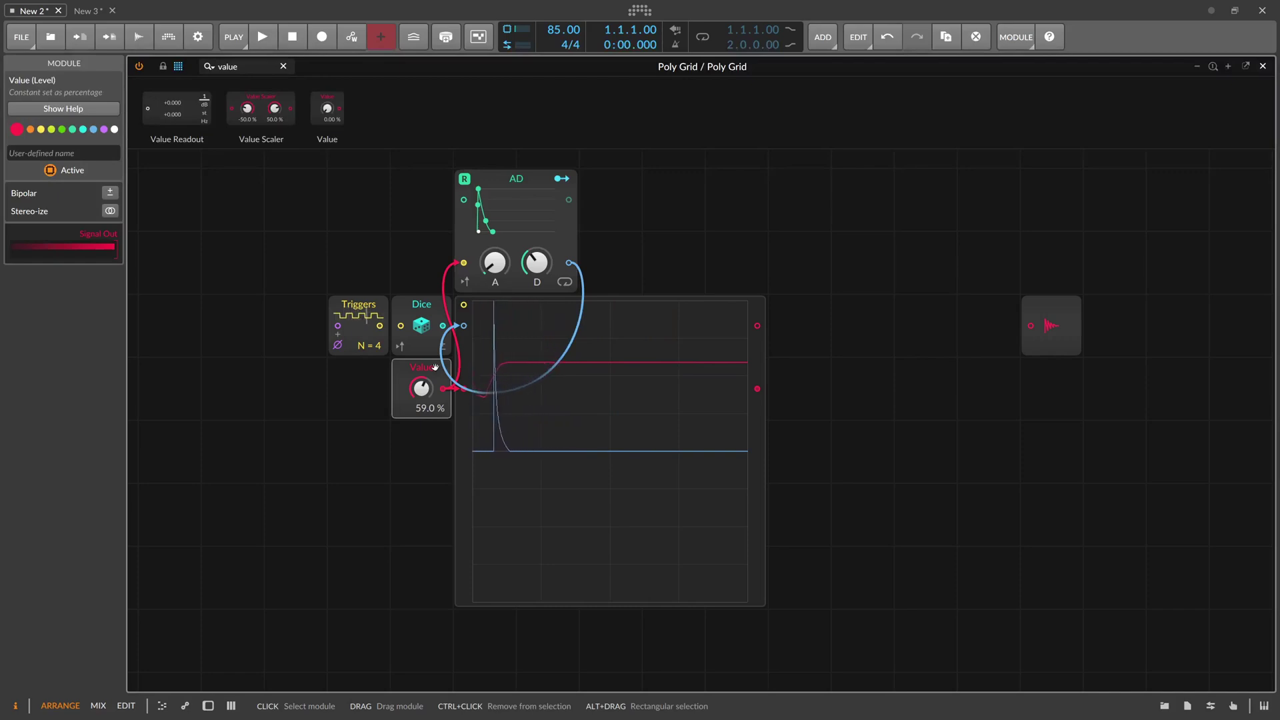
key("ctrl+z")
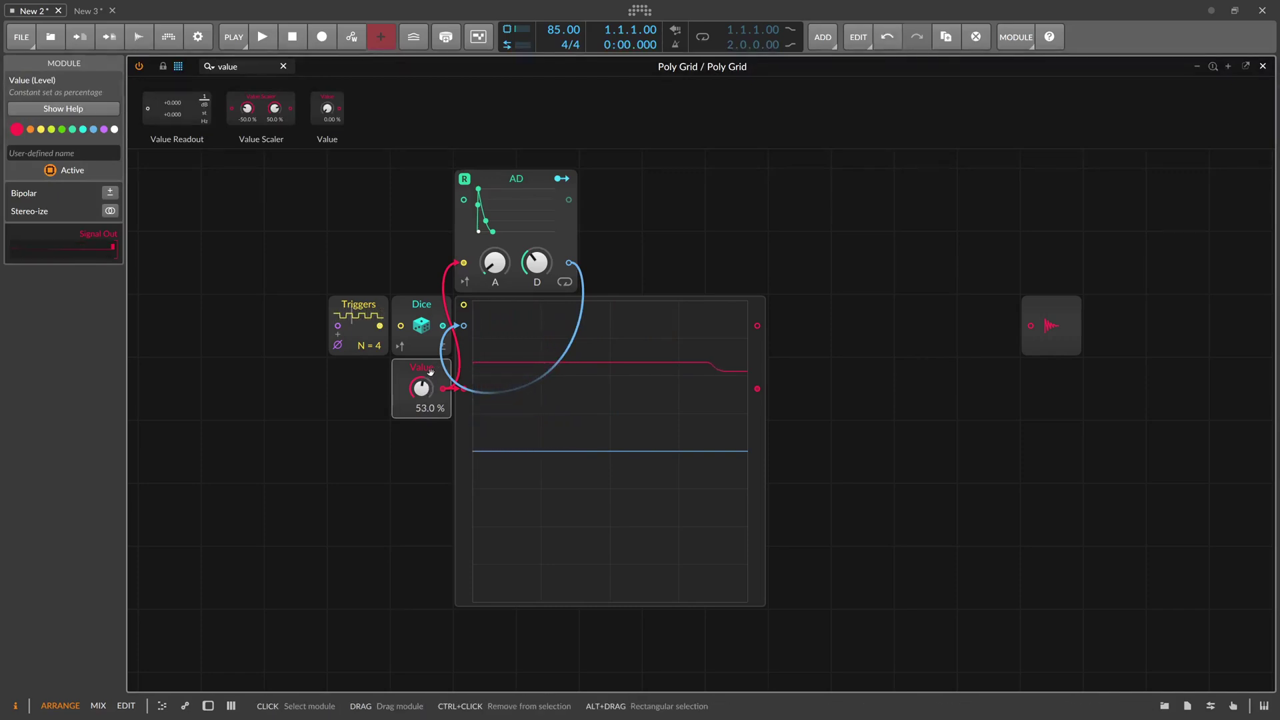
- Restore the chain from Triggers through Dice to the Oscilloscope's first input, and unplug the Value module from the AD envelope and scope
left_click_drag(464, 325, 443, 325)
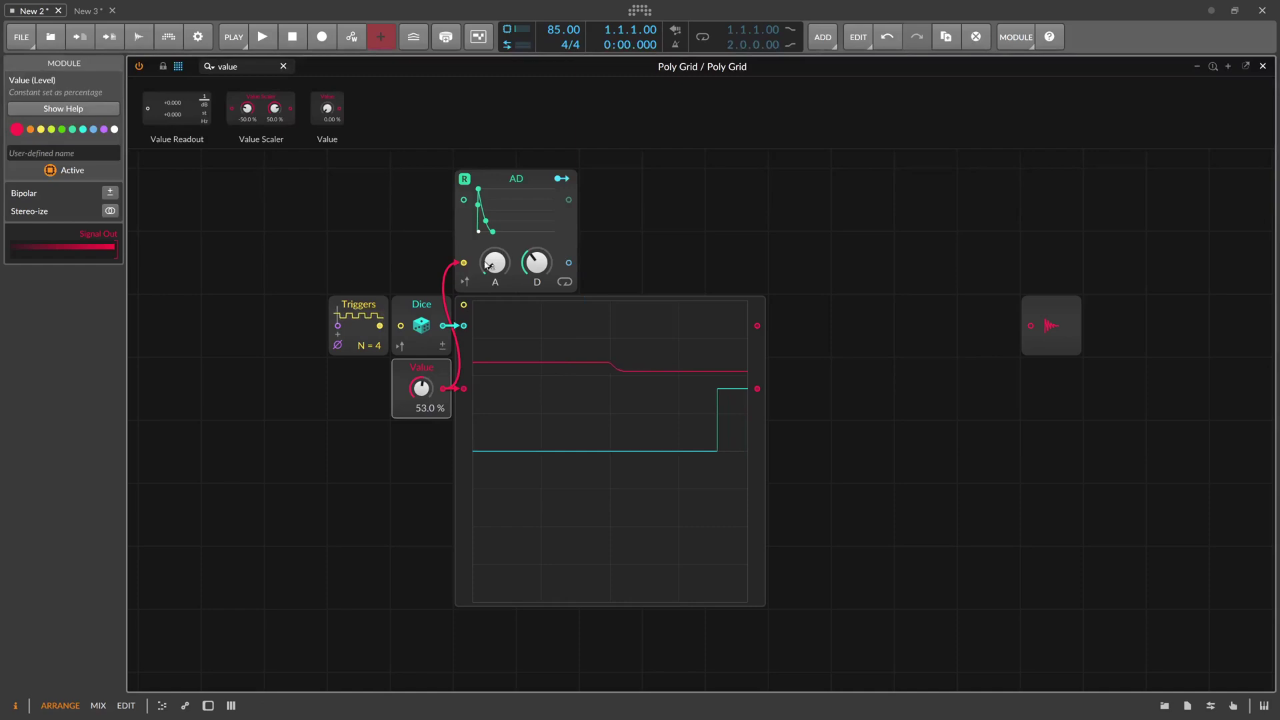
left_click(431, 333)
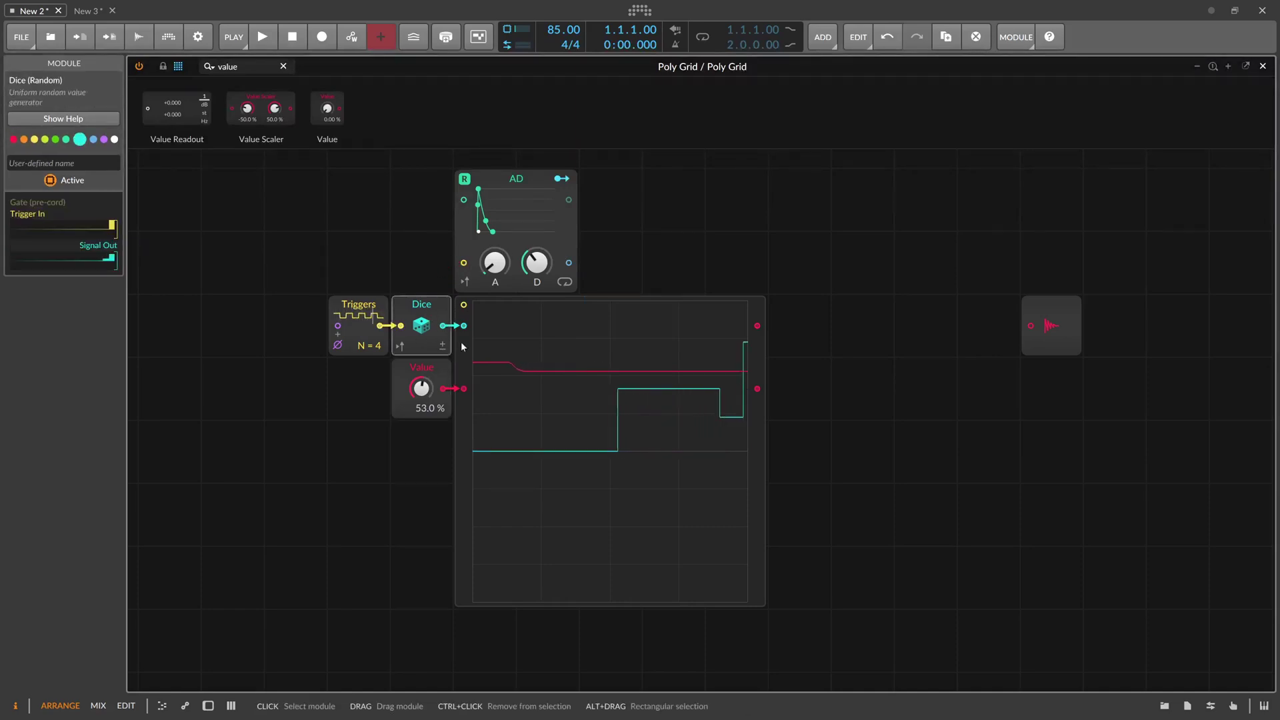
double_click(459, 388)
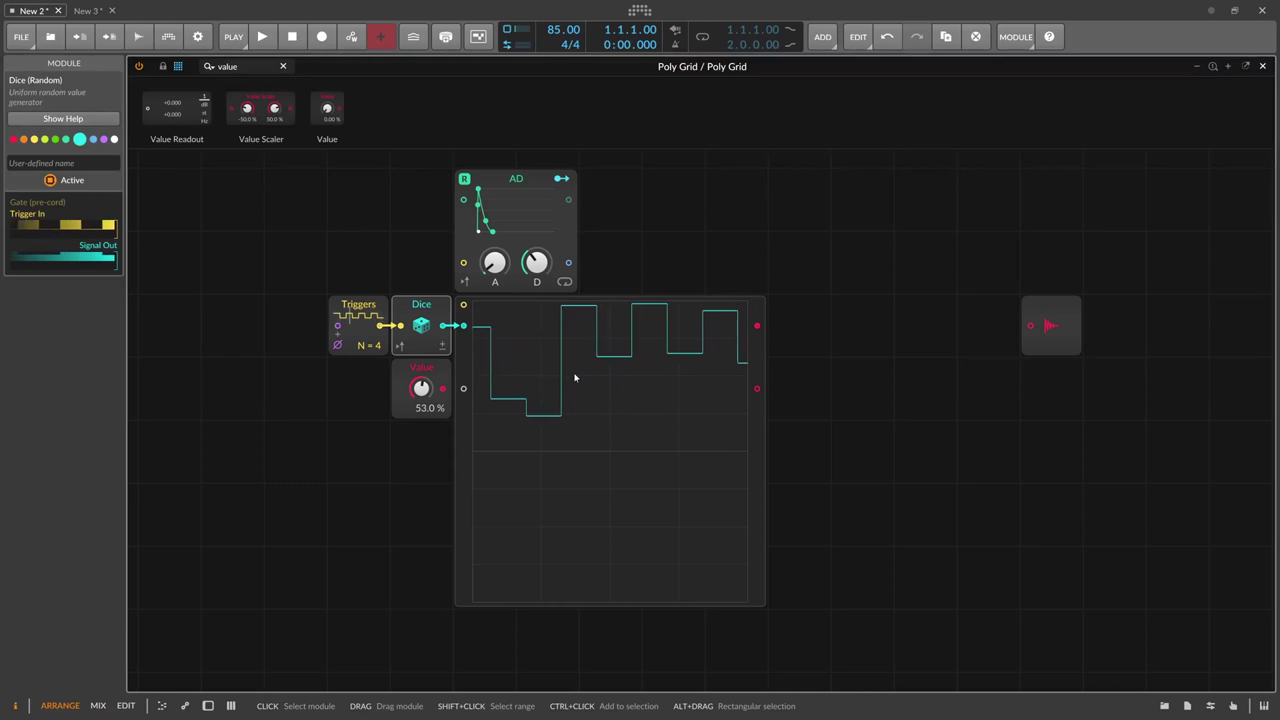
- Connect the Dice output to both the AD envelope's trigger input and the Oscilloscope's first input
left_click_drag(464, 263, 466, 320)
double_click(464, 325)
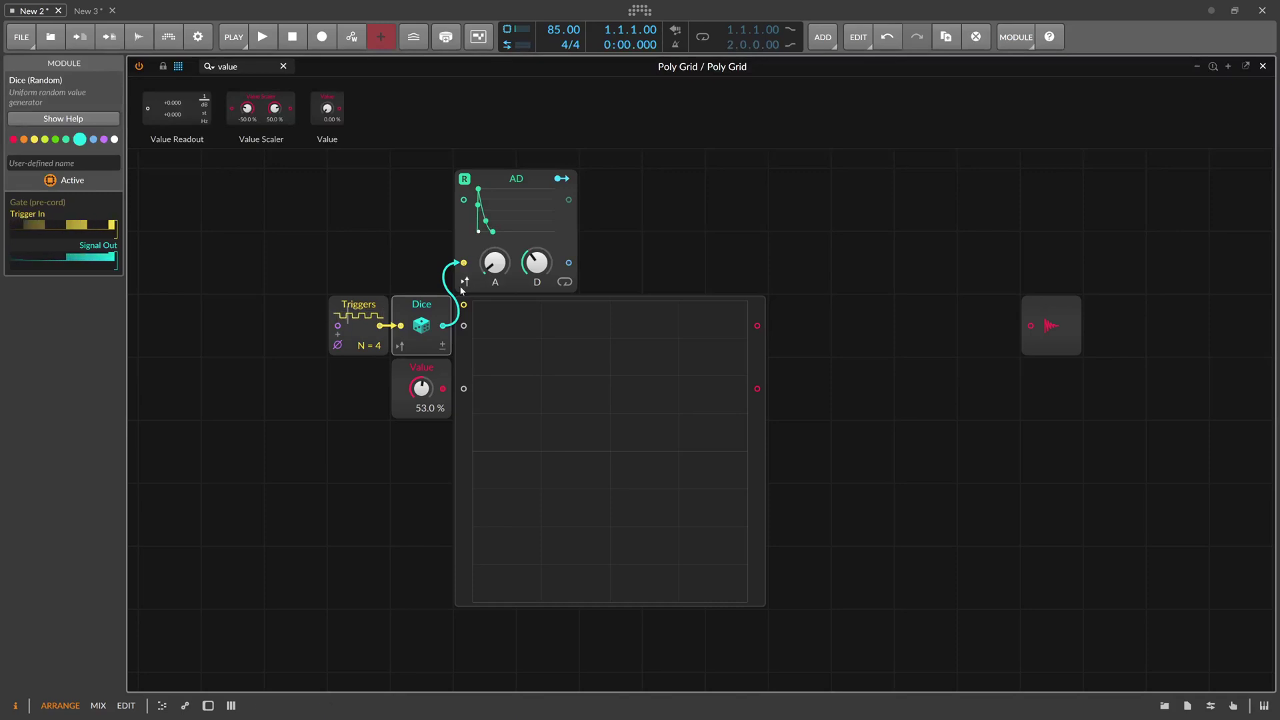
left_click_drag(452, 328, 464, 325)
- Move Triggers and Dice farther away from the Oscilloscope and delete the Value module
left_click_drag(423, 313, 297, 313)
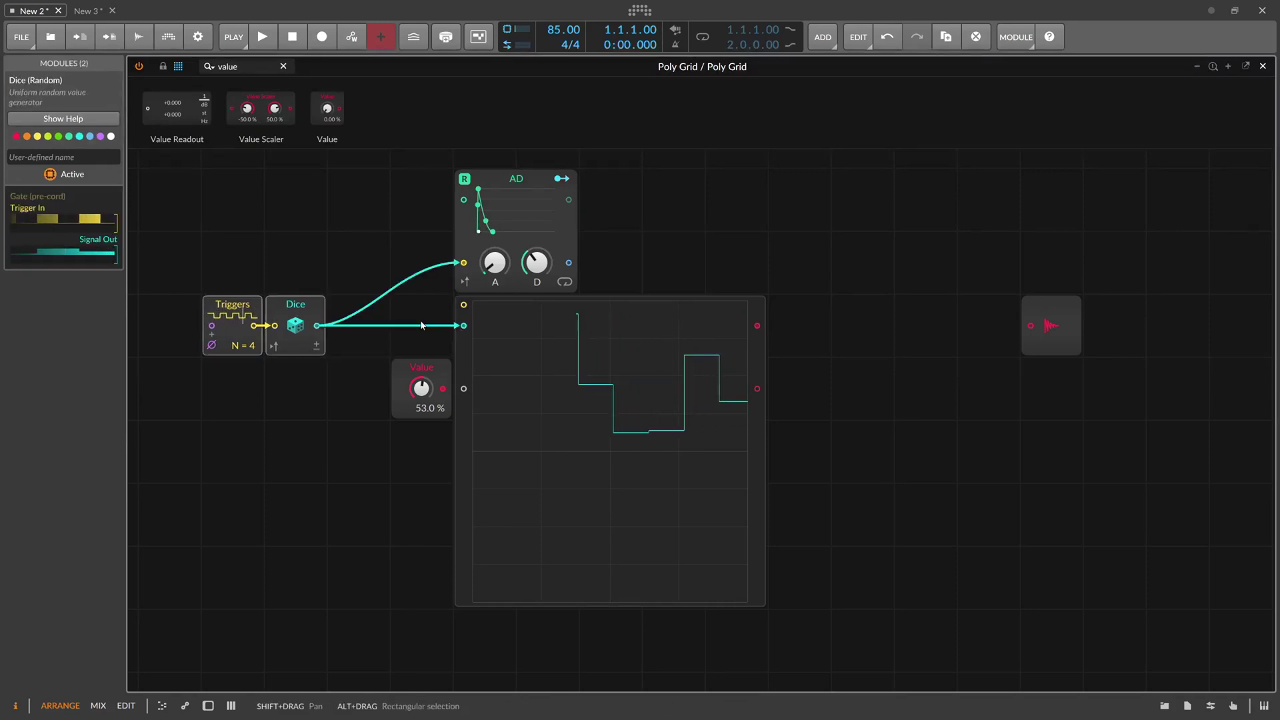
left_click(426, 365)
key("Delete")
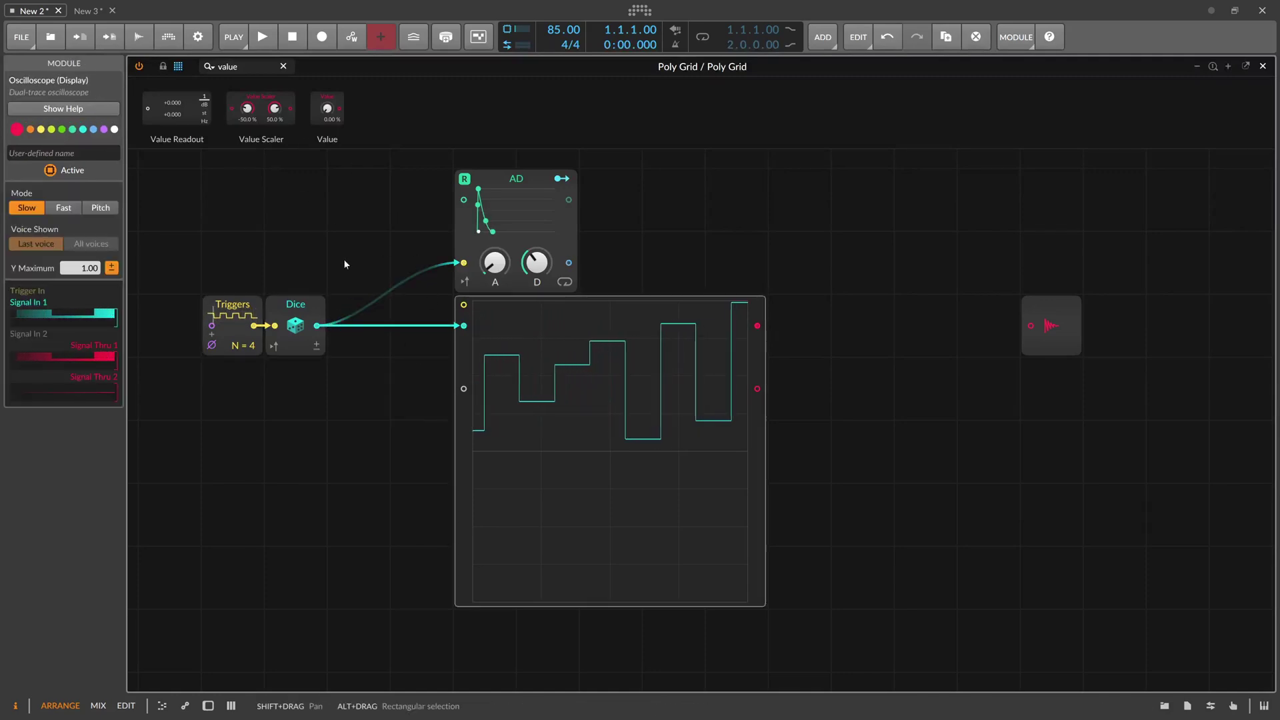
- Search for "att", insert an Attenuate module directly after Dice, and set its level to 50.0%
left_click_drag(245, 66, 156, 79)
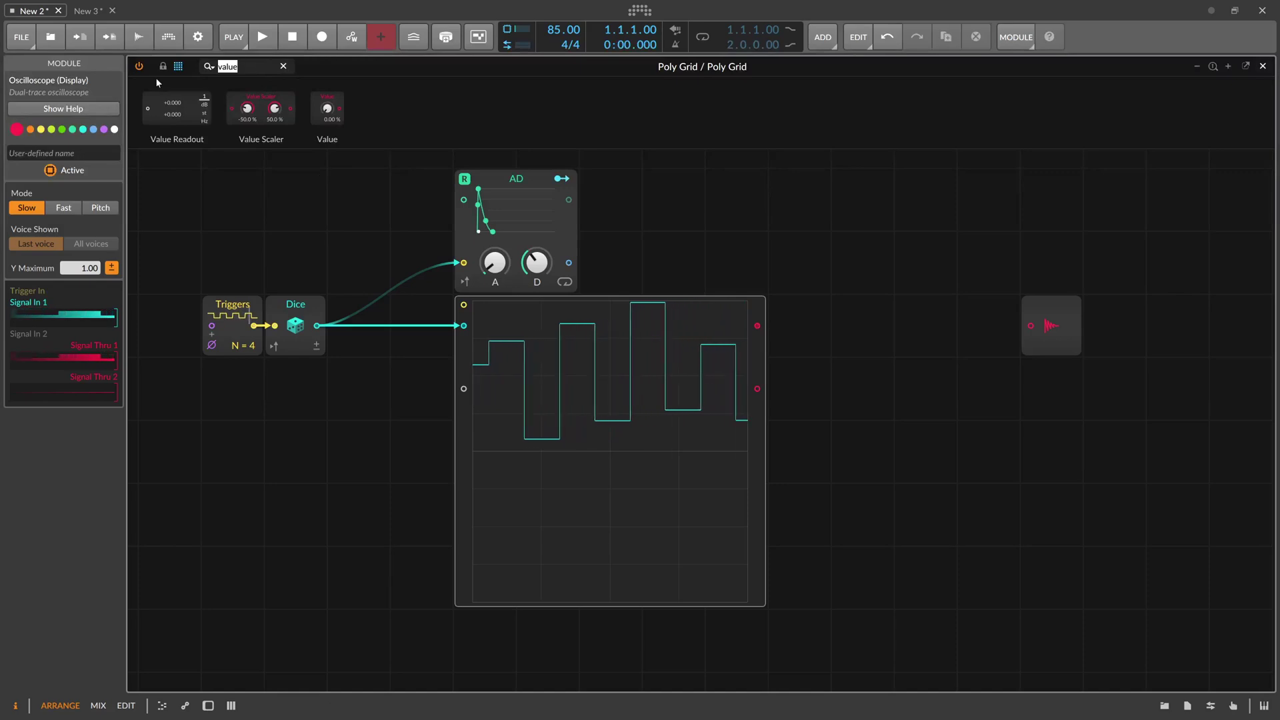
type("att")
key("Return")
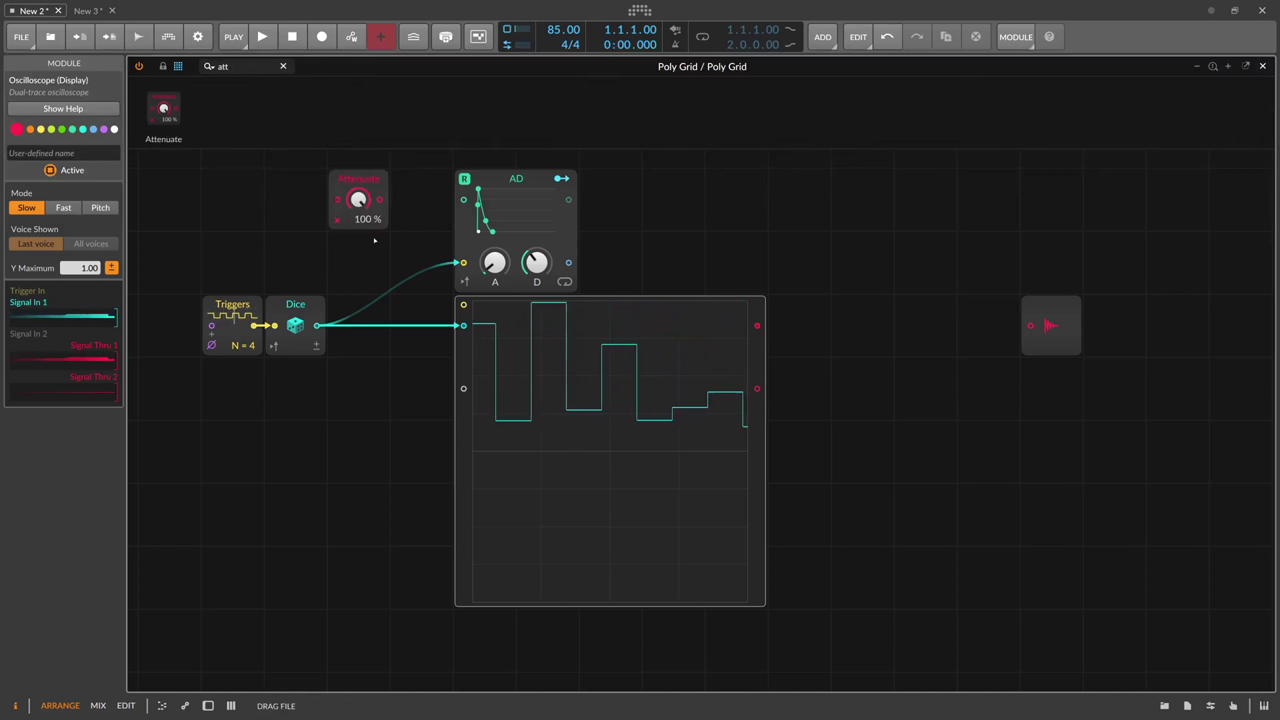
left_click(359, 326)
mouse_move(361, 329)
left_mouse_down()
mouse_move(361, 353)
mouse_move(361, 329)
left_mouse_up()
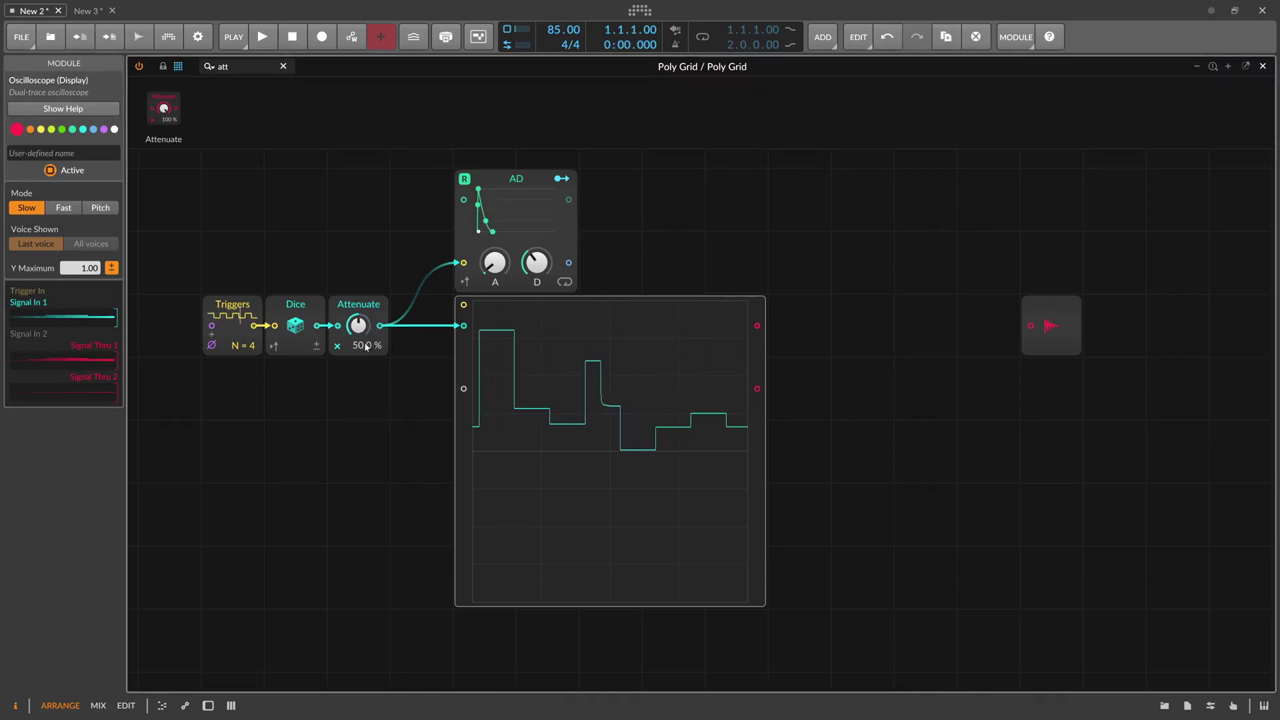
- Inspect the input and output signal displays of the Dice and Attenuate modules
left_click(308, 326)
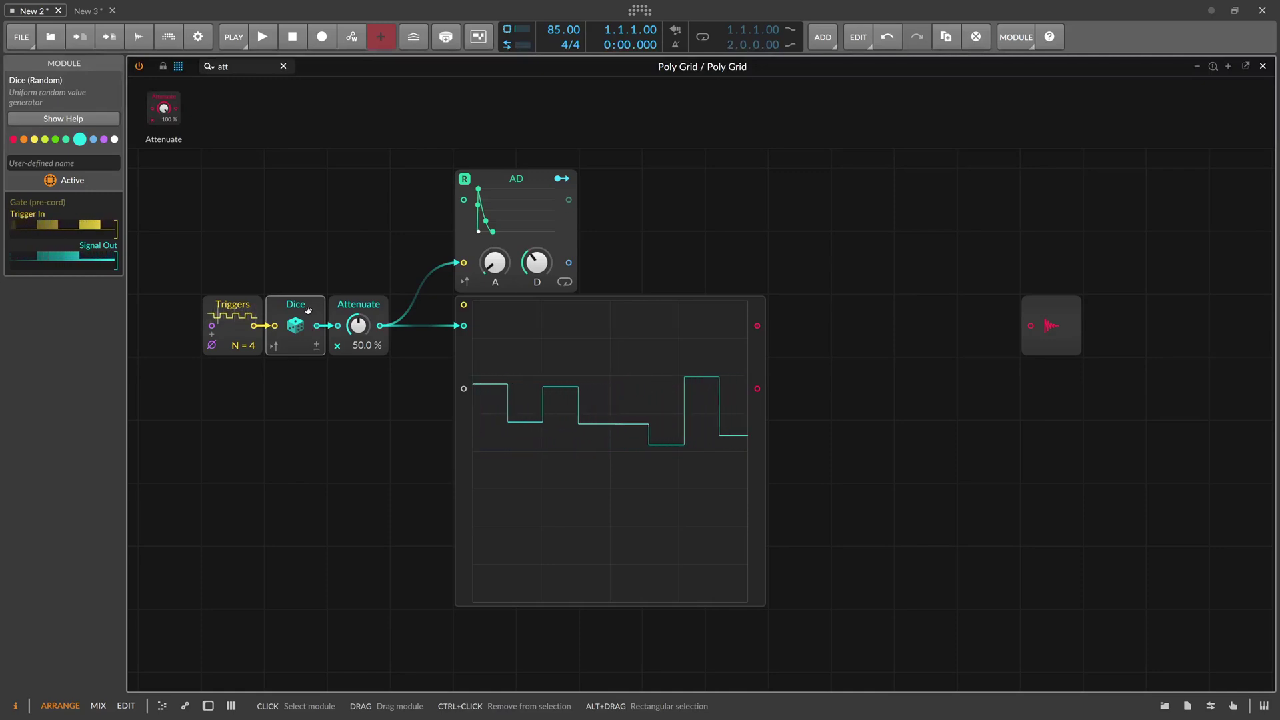
left_click(354, 316)
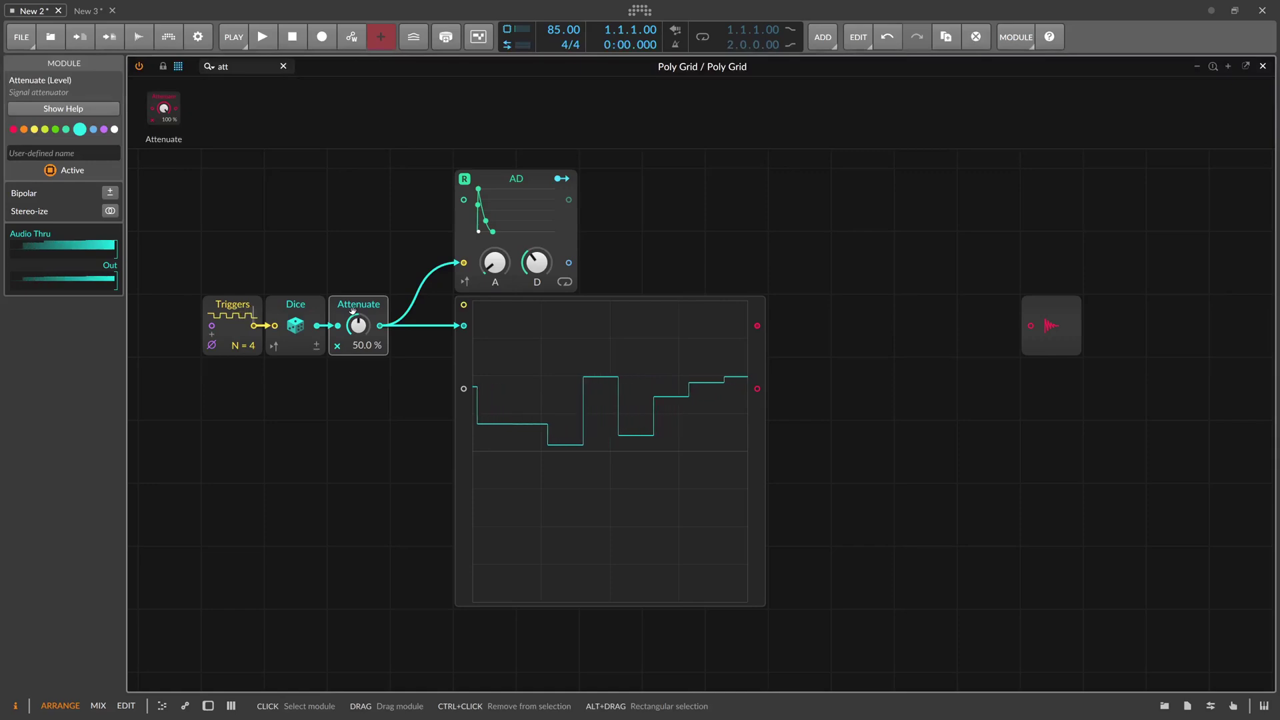
left_click(295, 306)
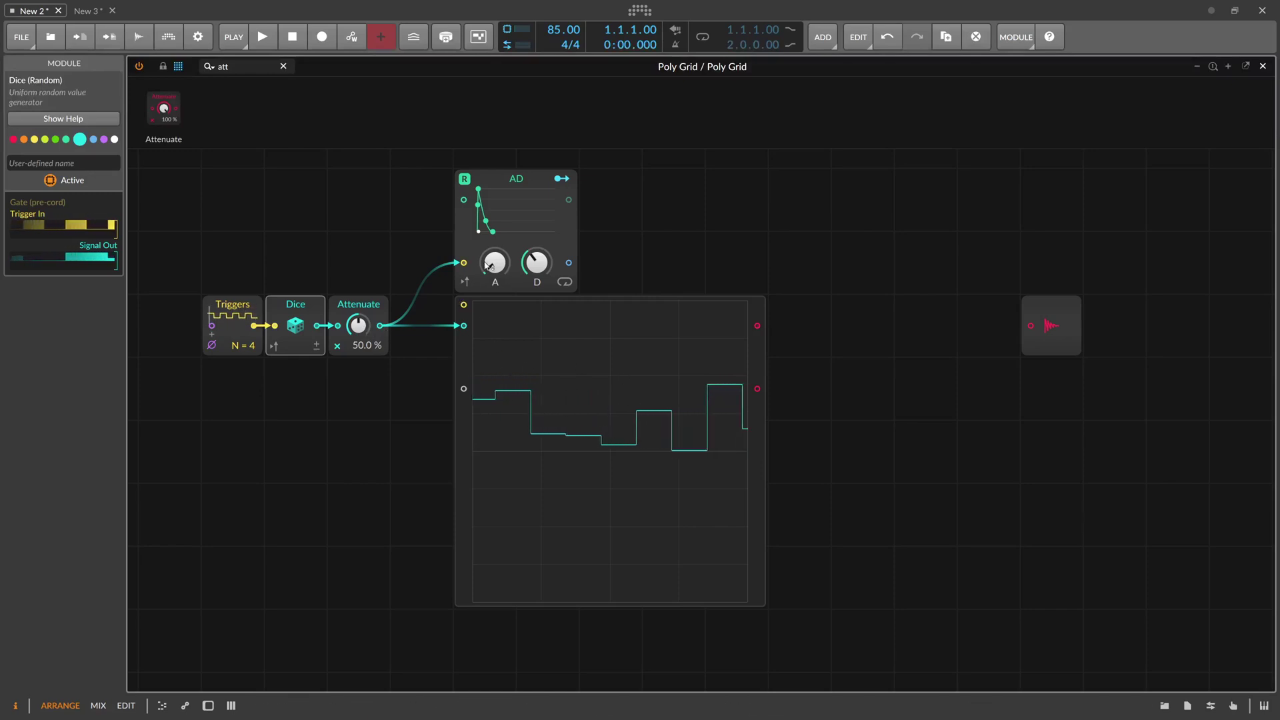
- Compare the signal displays of the AD envelope, Dice and Attenuate modules
left_click(499, 217)
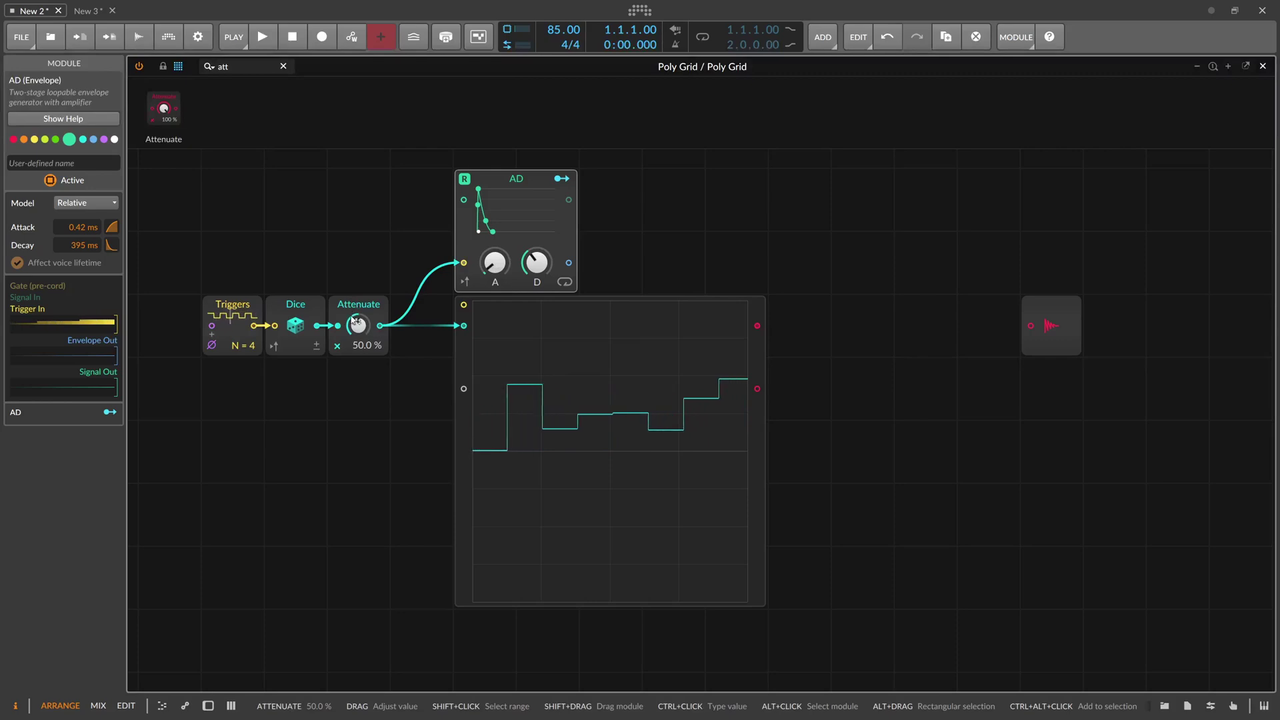
left_click(295, 311)
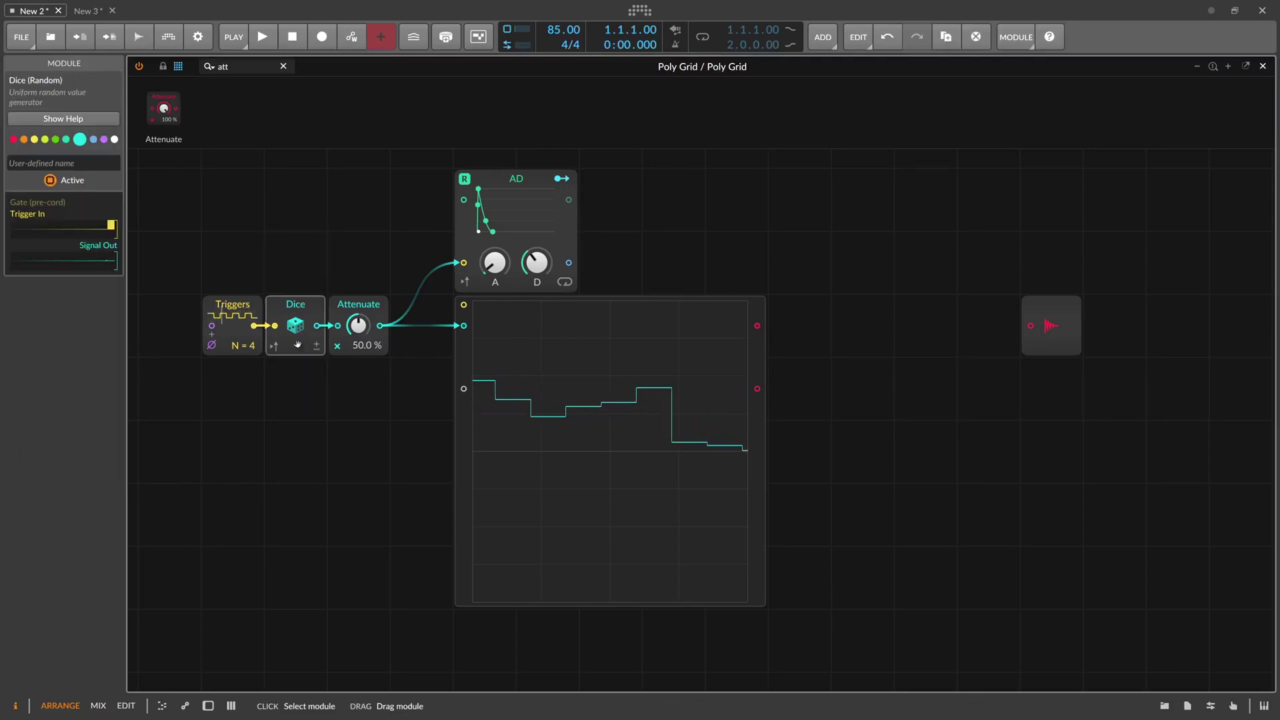
left_click(358, 307)
left_click(534, 190)
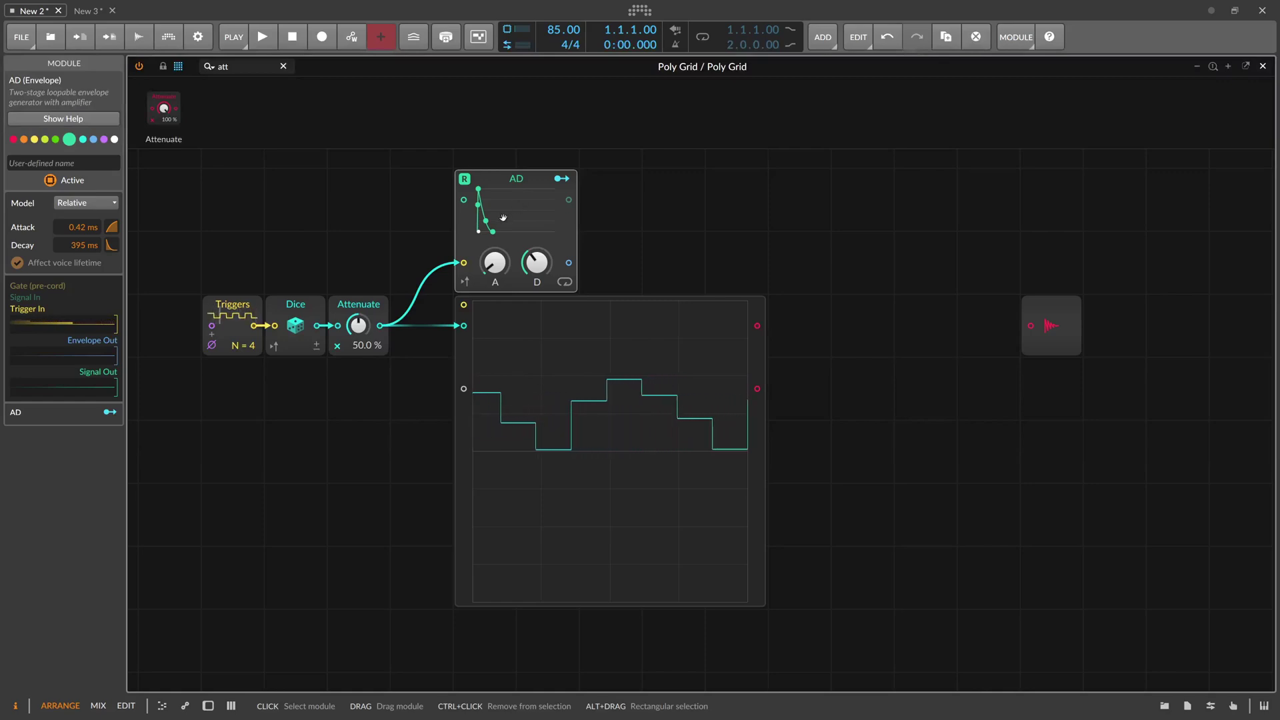
- Disconnect the cables from the Oscilloscope's first input and the AD trigger input, and delete the Attenuate module
double_click(464, 325)
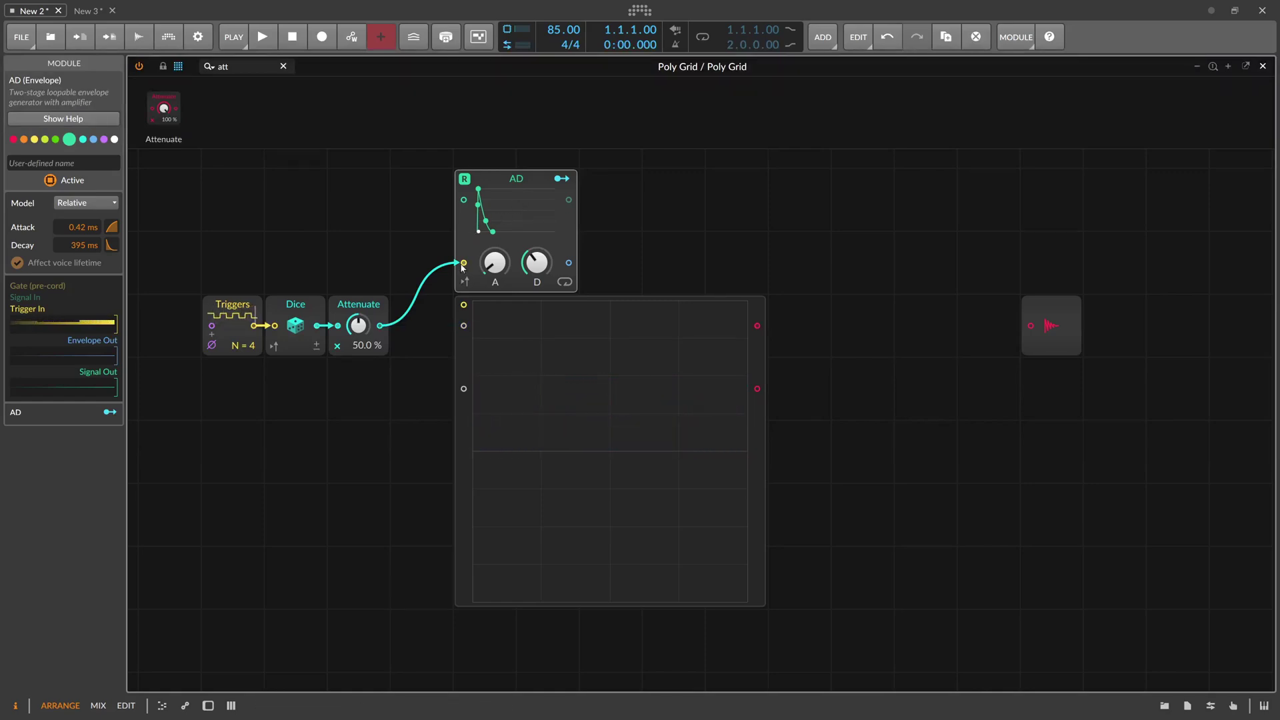
double_click(463, 263)
left_click(367, 302)
key("Delete")
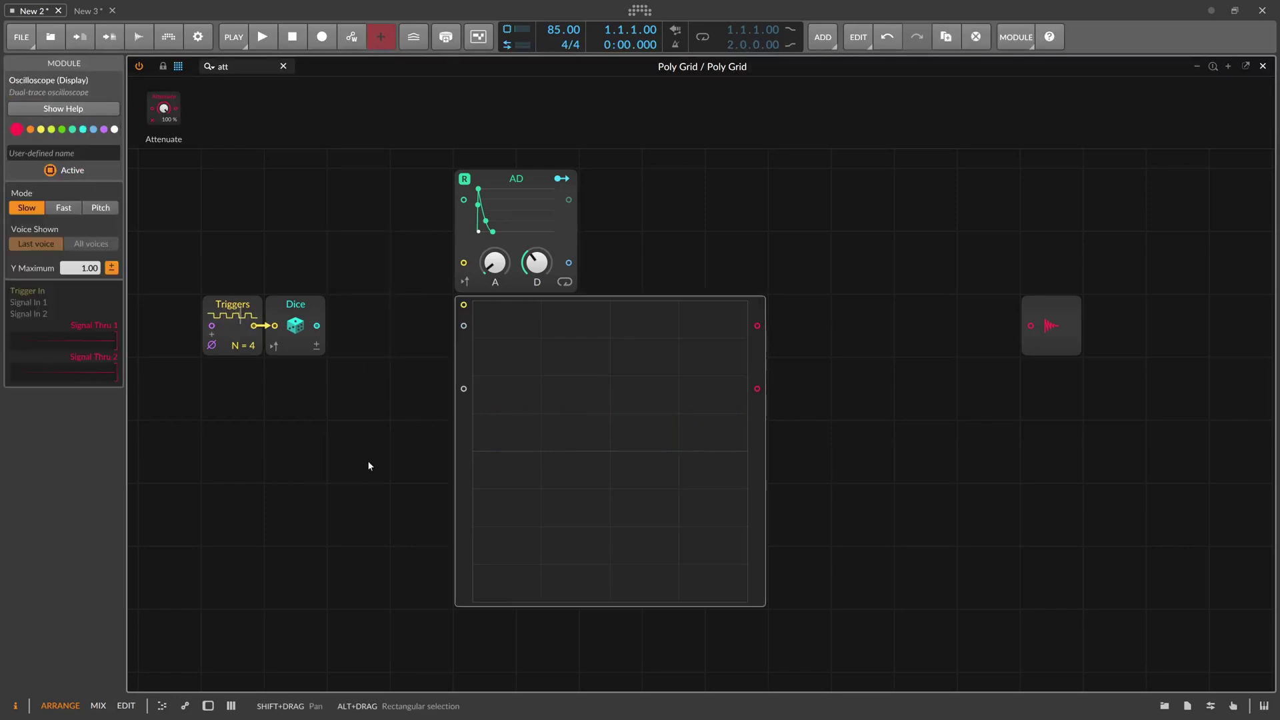
- Search for "mod" and insert a Modulator Out module directly after Dice
triple_click(243, 68)
type("mod")
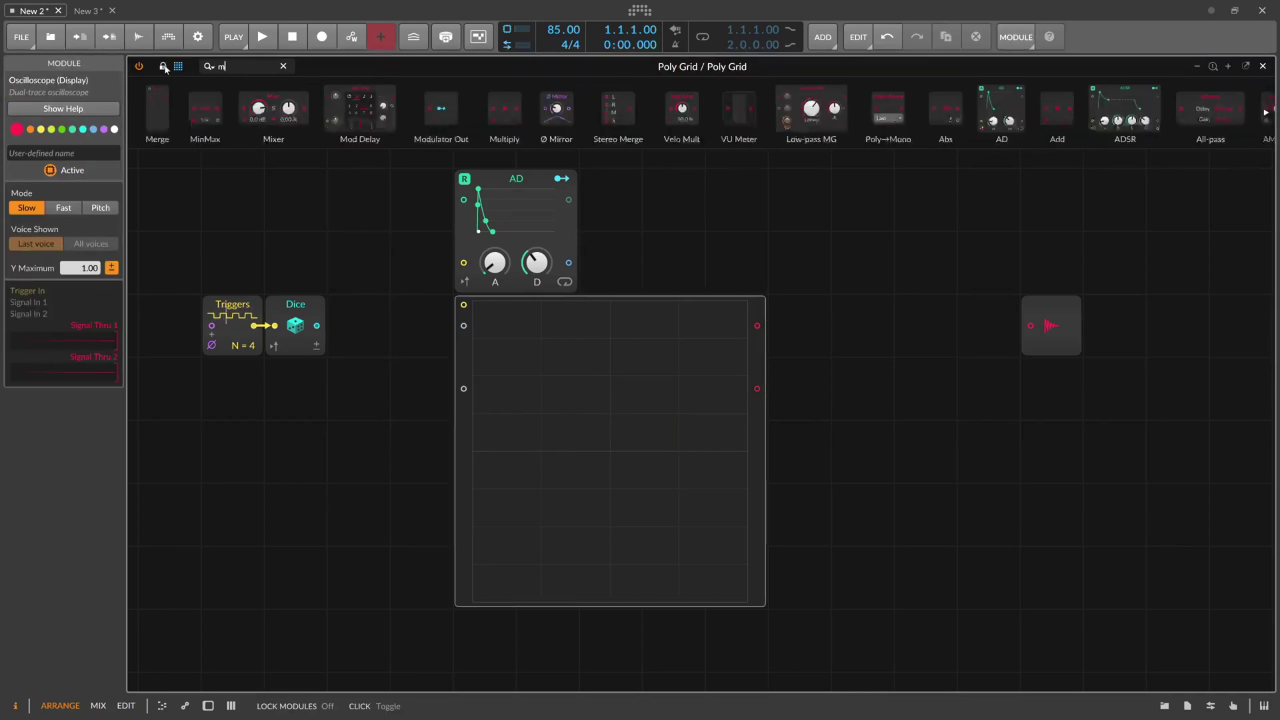
left_click_drag(257, 124, 358, 325)
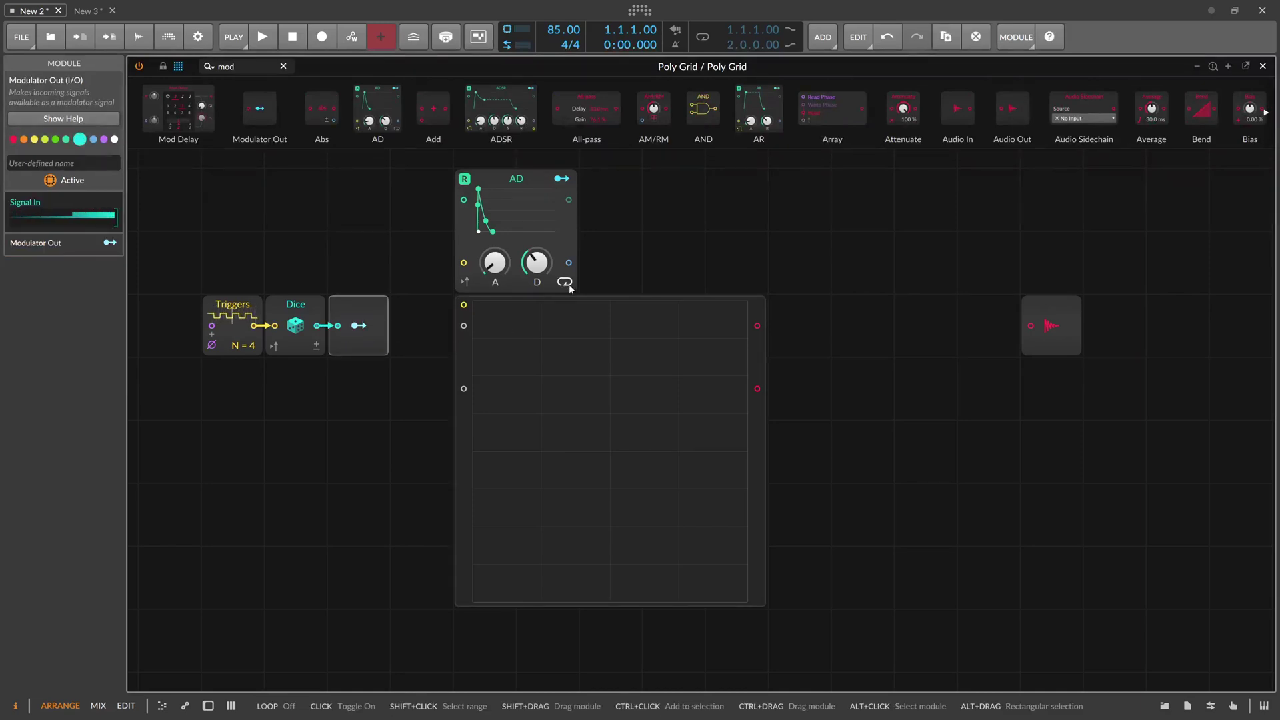
- Map Modulator Out to the AD envelope's Loop switch with a modulation amount of 1.000
scroll(569, 284, "up", 1)
scroll(399, 304, "up", 1)
left_click_drag(308, 270, 471, 266)
scroll(472, 267, "left", 1)
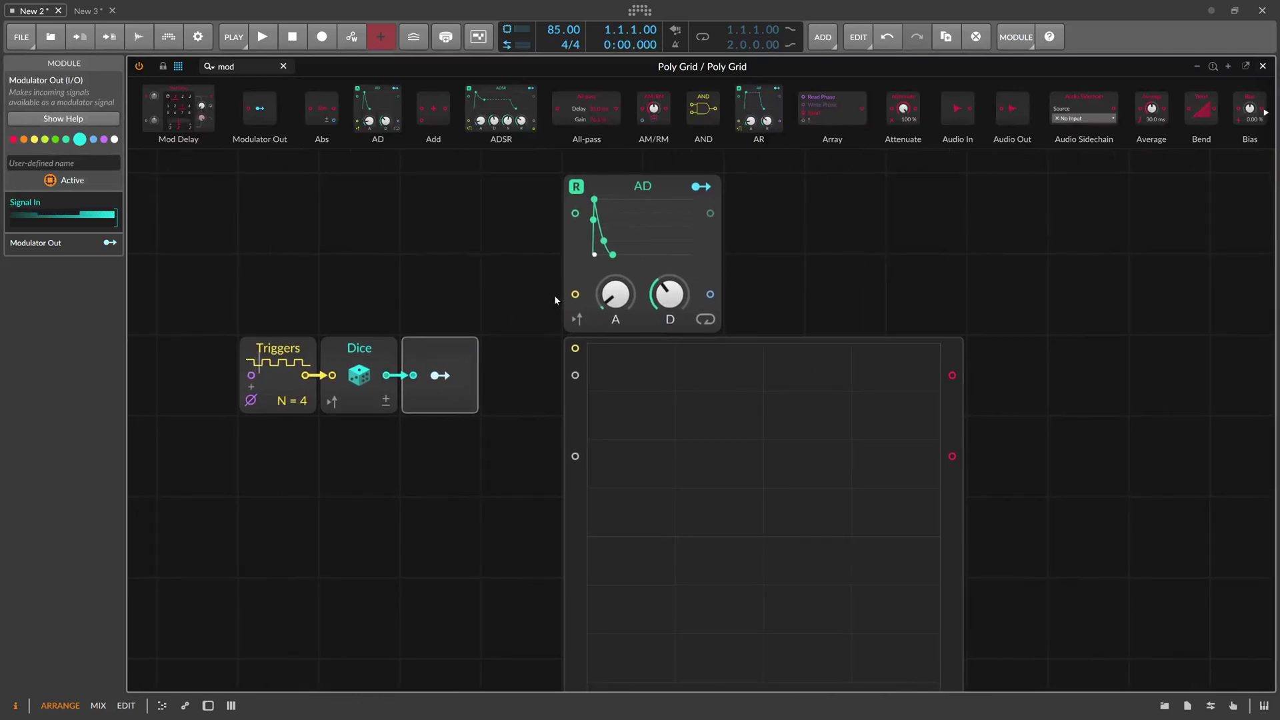
left_click(710, 321)
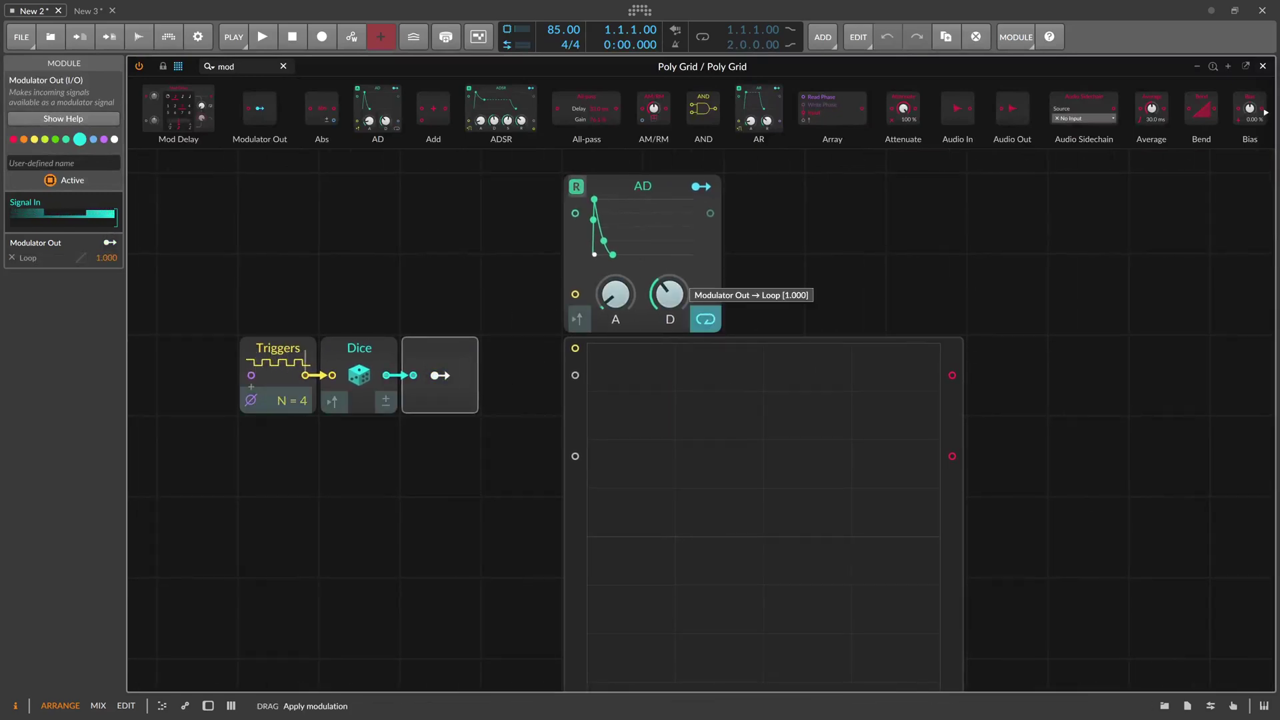
mouse_move(712, 318)
left_mouse_down()
mouse_move(713, 400)
mouse_move(712, 318)
left_mouse_up()
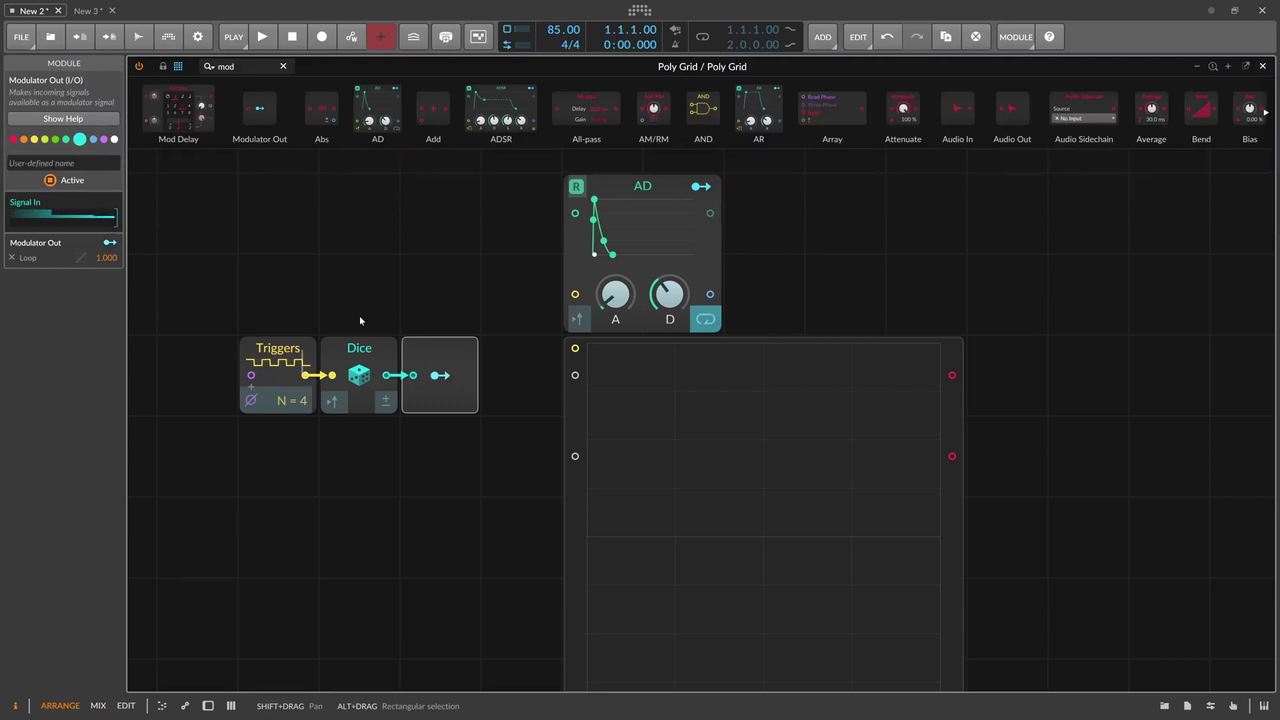
- Set Modulator Out's Loop modulation amount to 0.5 and inspect the Dice output signal
double_click(117, 258)
type("0.5")
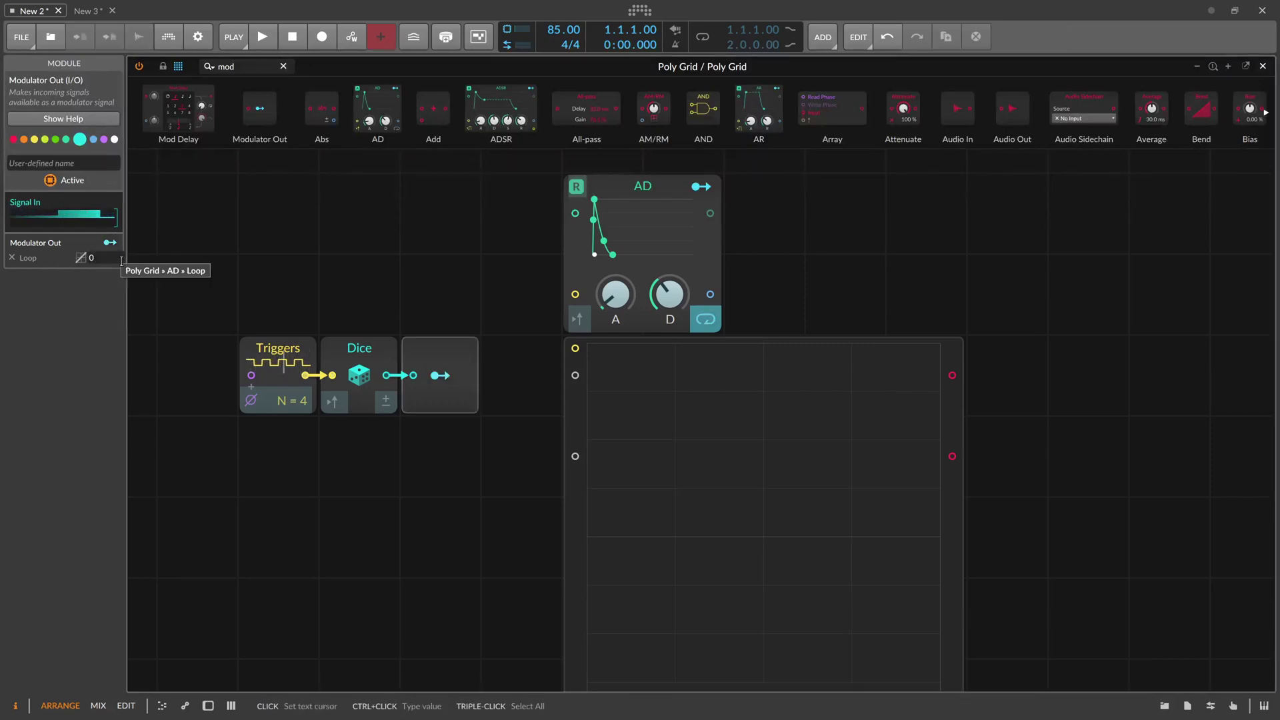
key("Return")
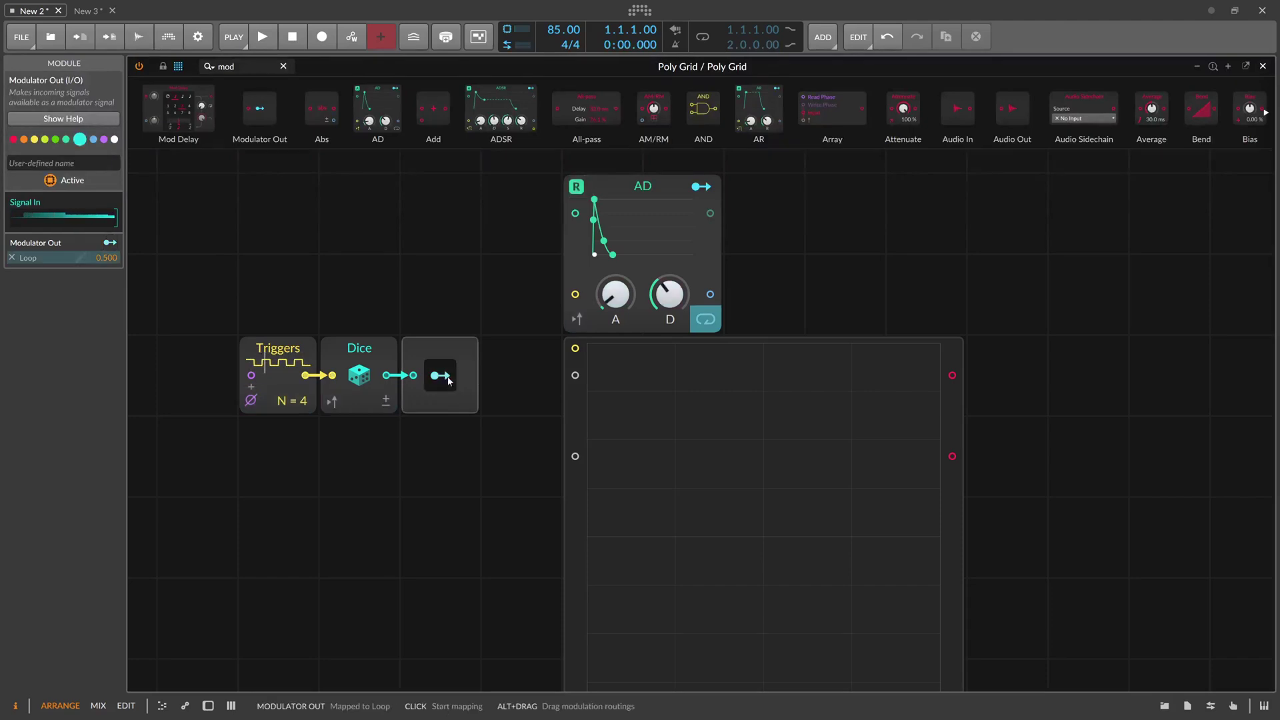
left_click(364, 384)
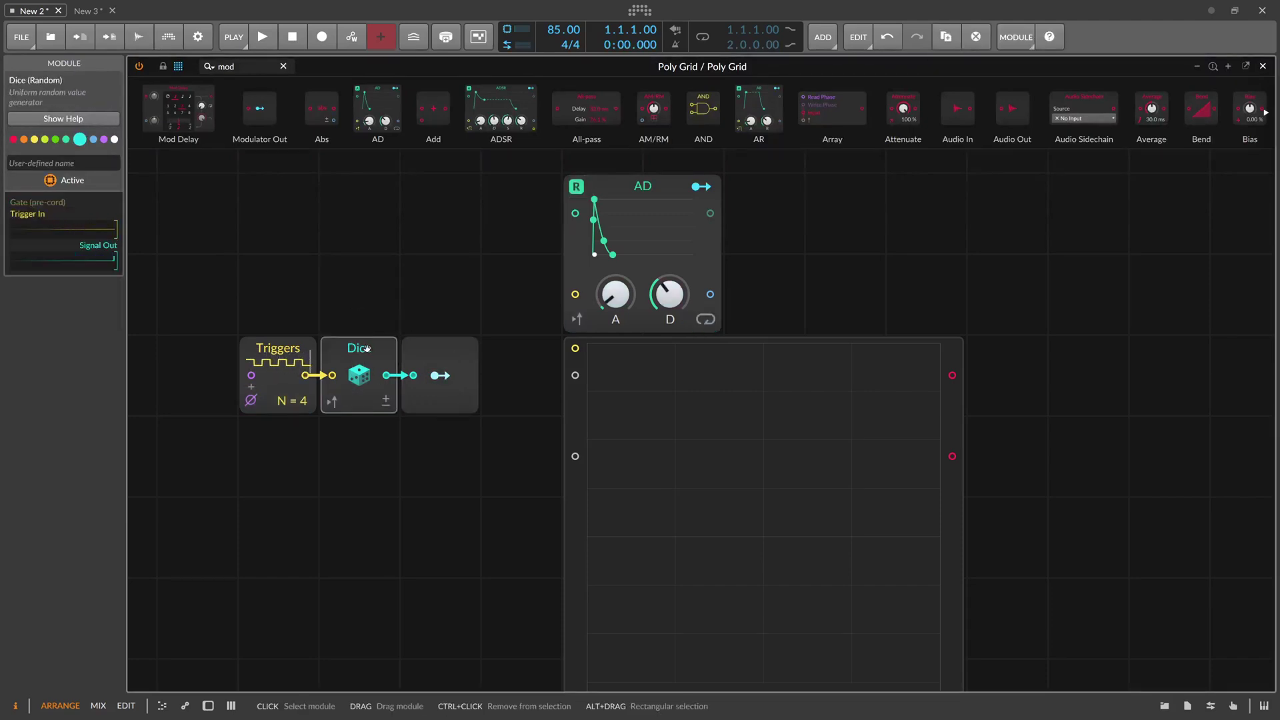
- Raise Modulator Out's Loop modulation amount to just above 0.5 and finally to 0.6
left_click(426, 355)
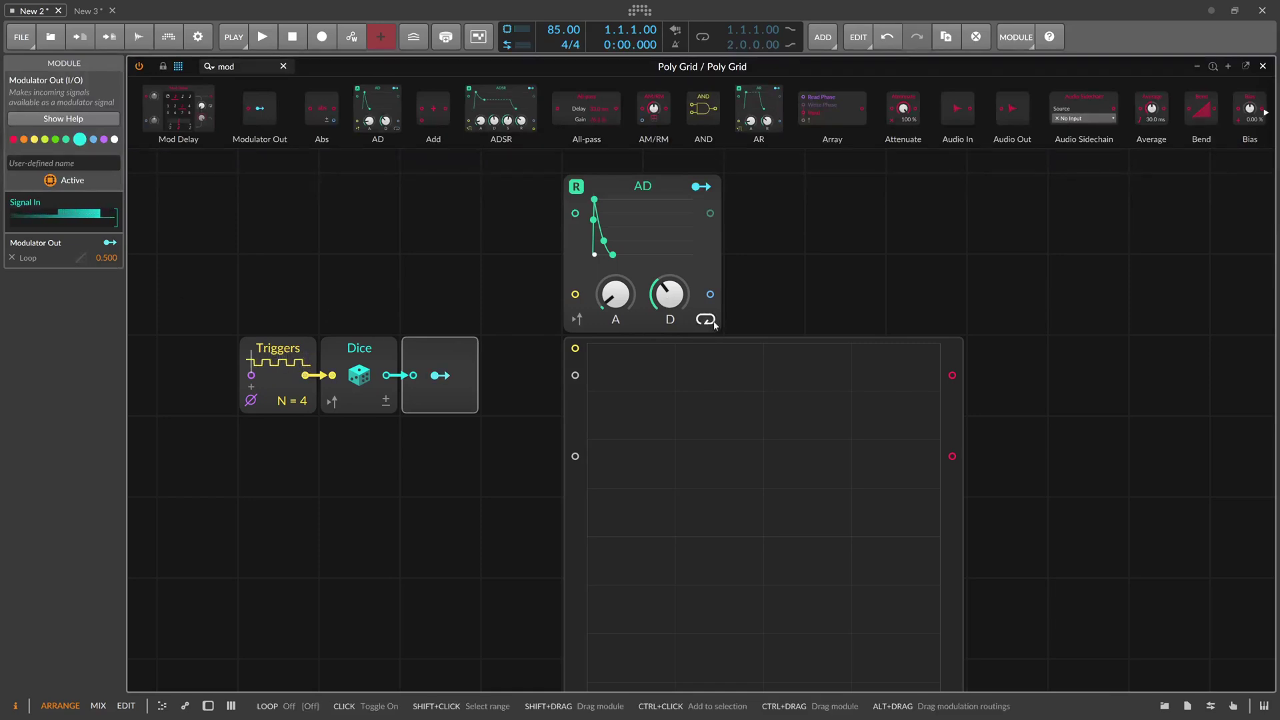
double_click(103, 257)
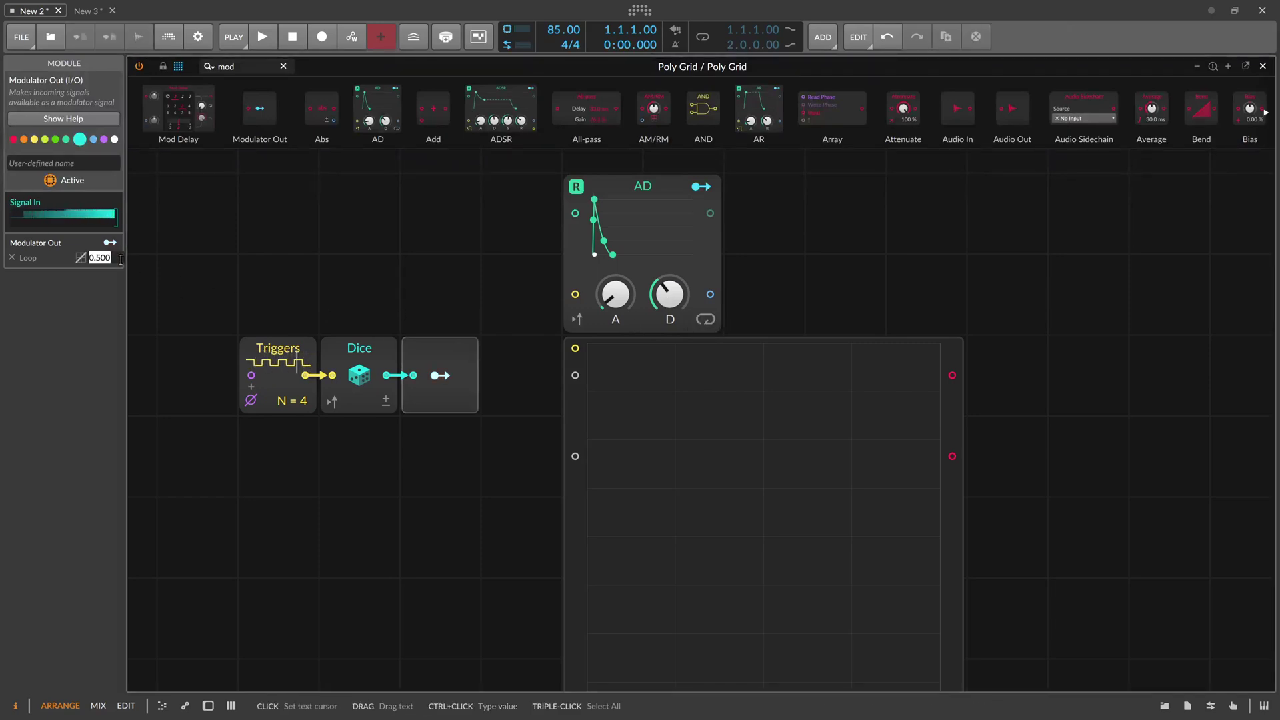
type("0")
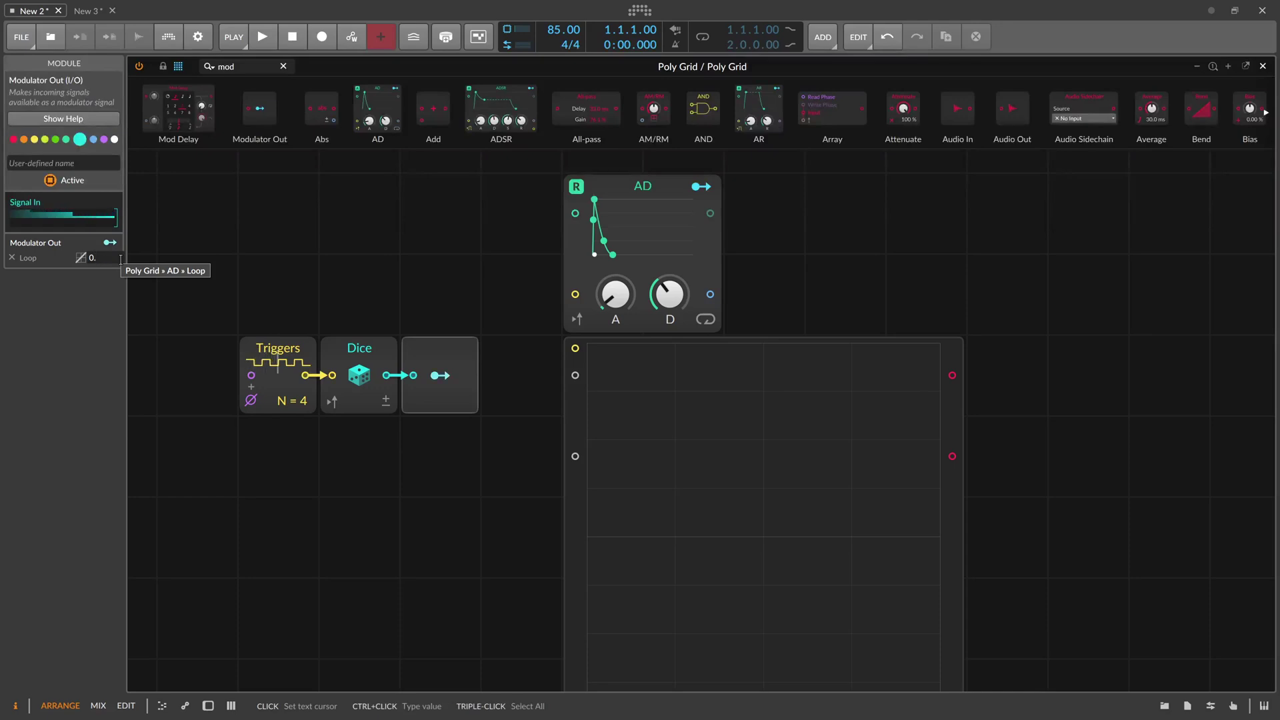
type(".51")
key("Return")
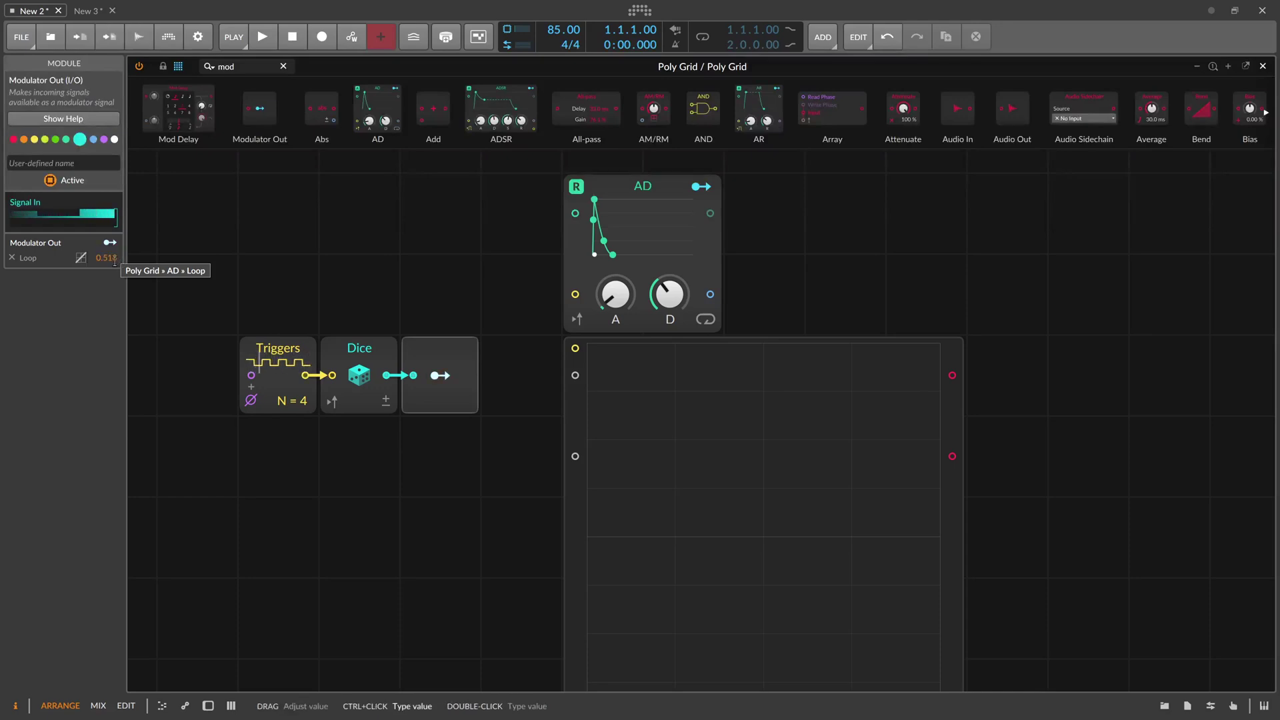
double_click(114, 260)
type("0.6")
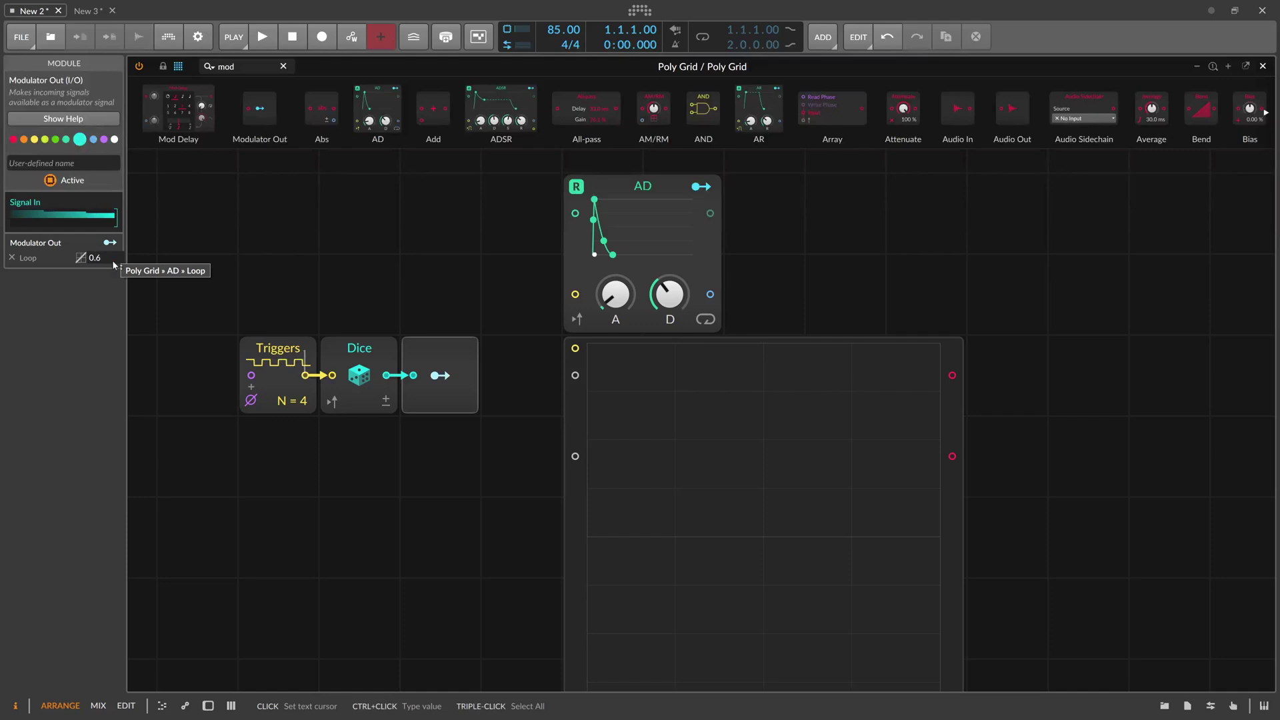
key("Return")
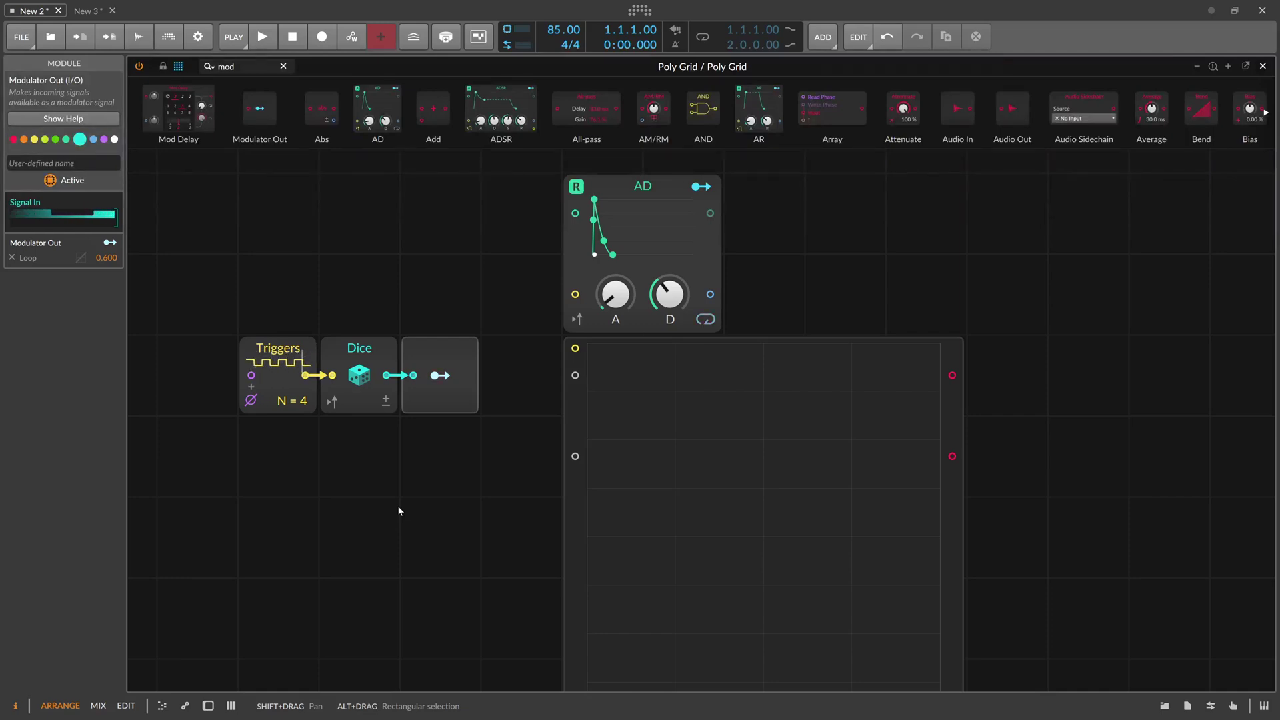
- Search for "chance", insert a Chance module between Dice and Modulator Out, and add a second Chance branch below set to 34.7 %
left_click(430, 365)
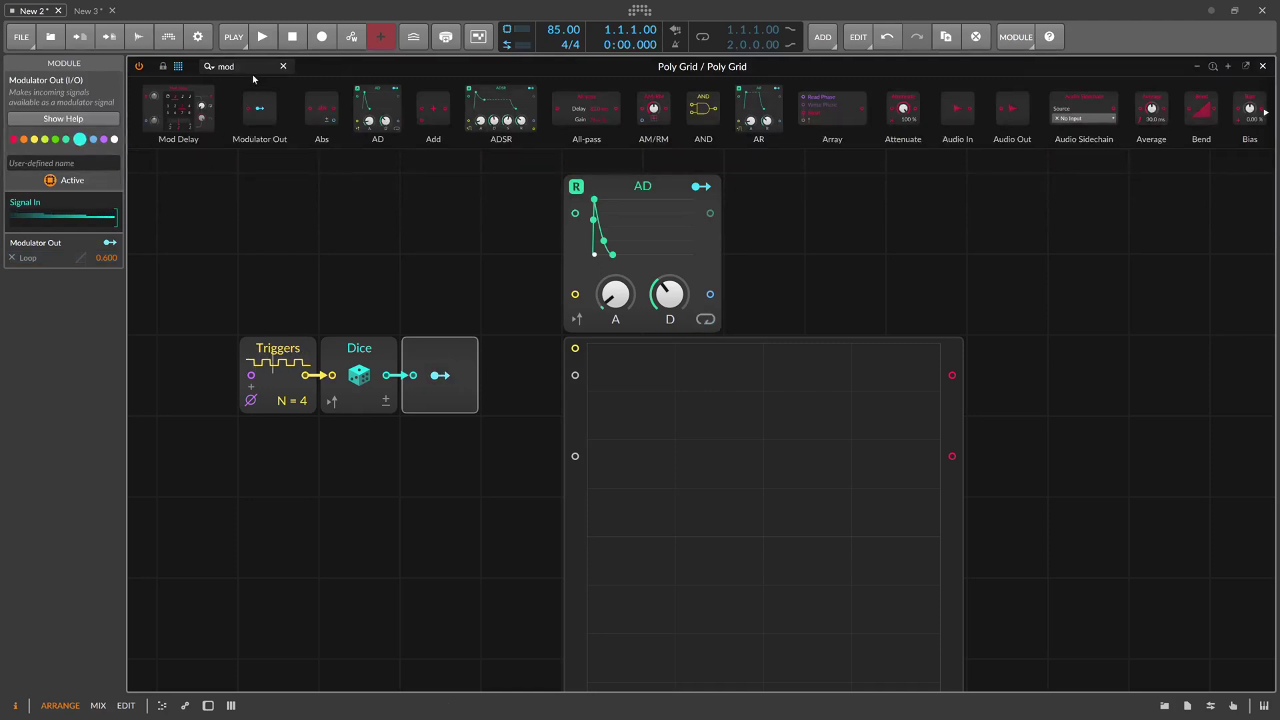
type("chance")
left_click_drag(159, 108, 438, 427)
left_click_drag(450, 479, 450, 501)
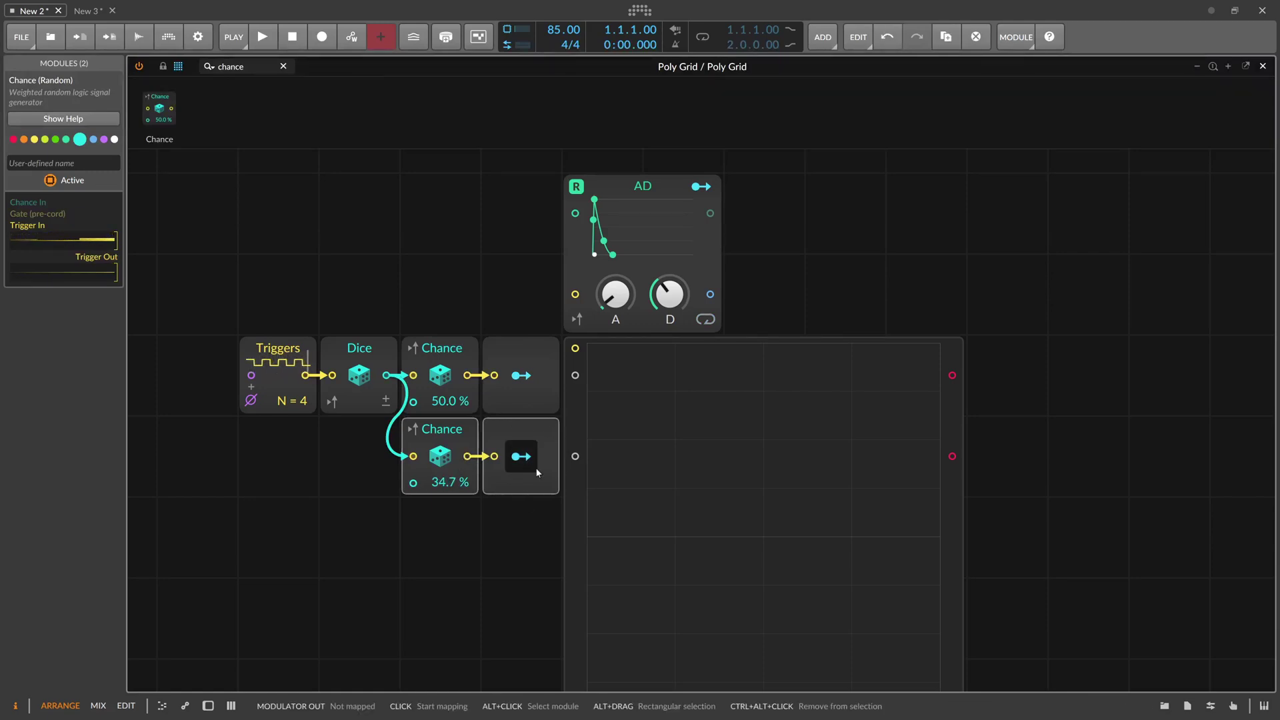
- Delete the lower branch with the 34.7 % Chance module and its Modulator Out
left_click_drag(527, 514, 475, 449)
key("Delete")
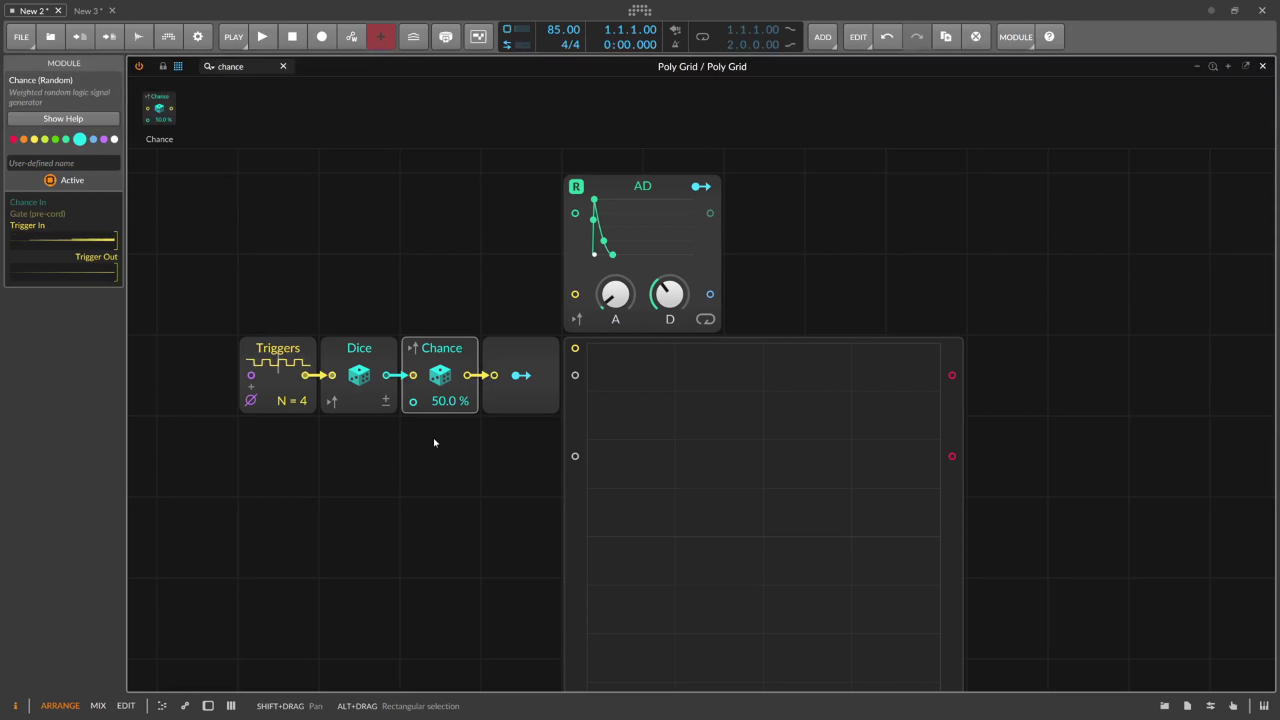
left_click(511, 404, "ctrl")
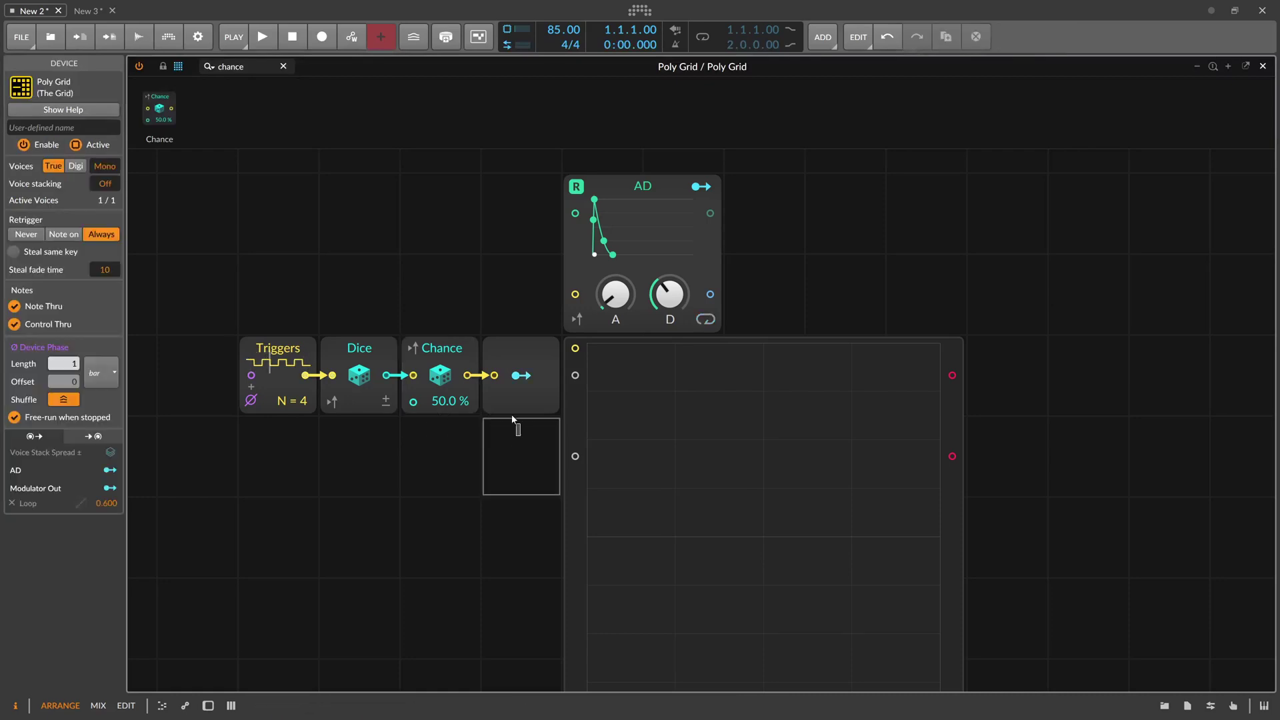
- Delete the Chance, Modulator Out and Oscilloscope modules, and move the AD envelope into the cleared space beside Dice
left_click(440, 364)
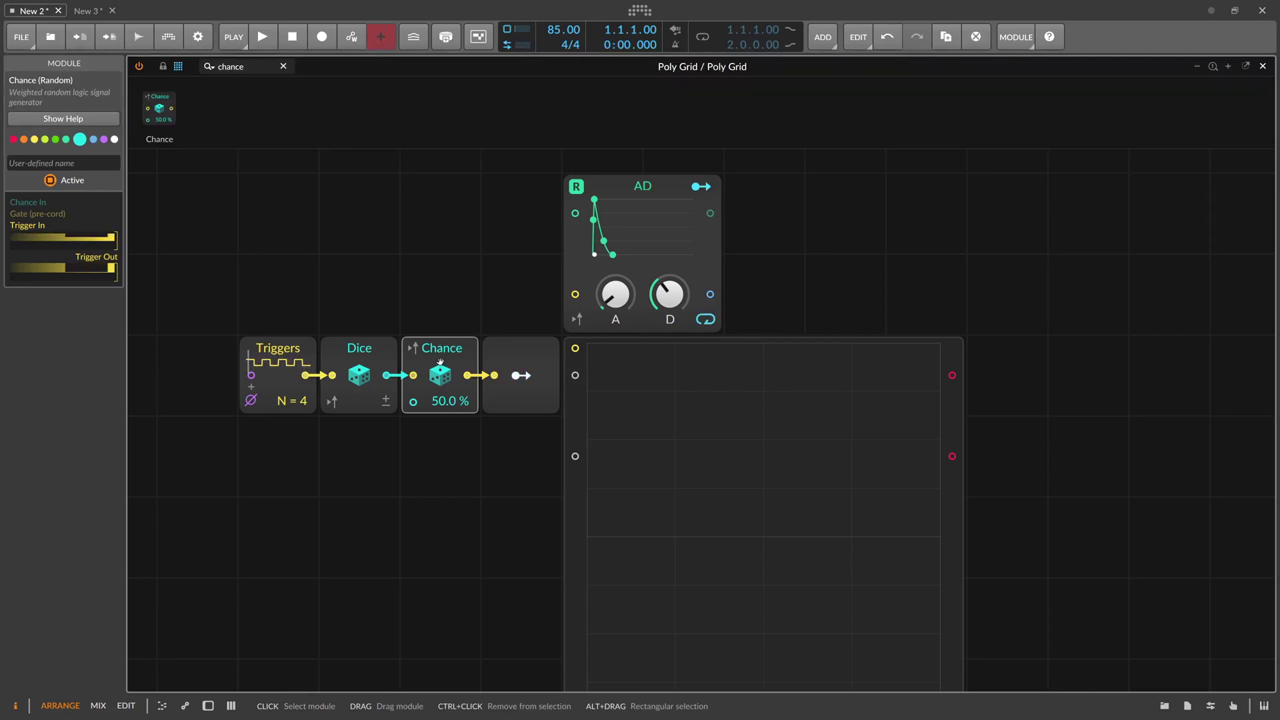
left_click(510, 400, "ctrl")
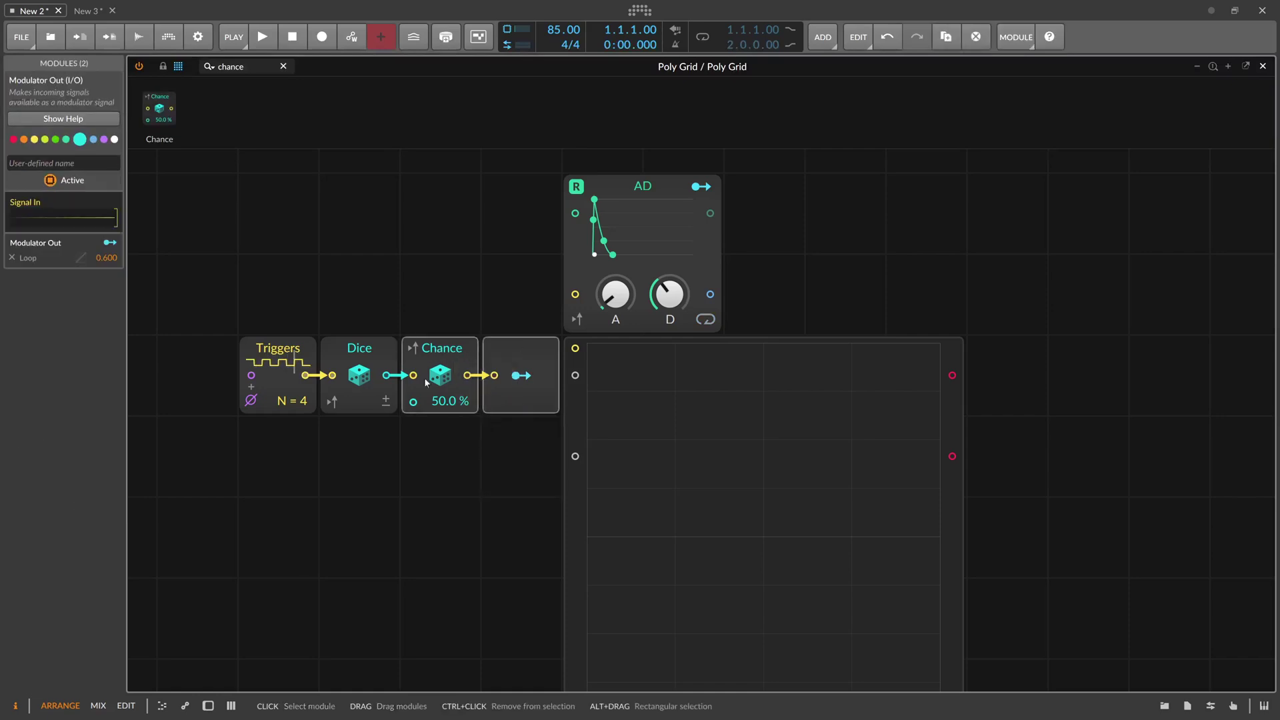
key("Delete")
key("Delete")
left_click(630, 181)
left_click_drag(631, 181, 800, 347)
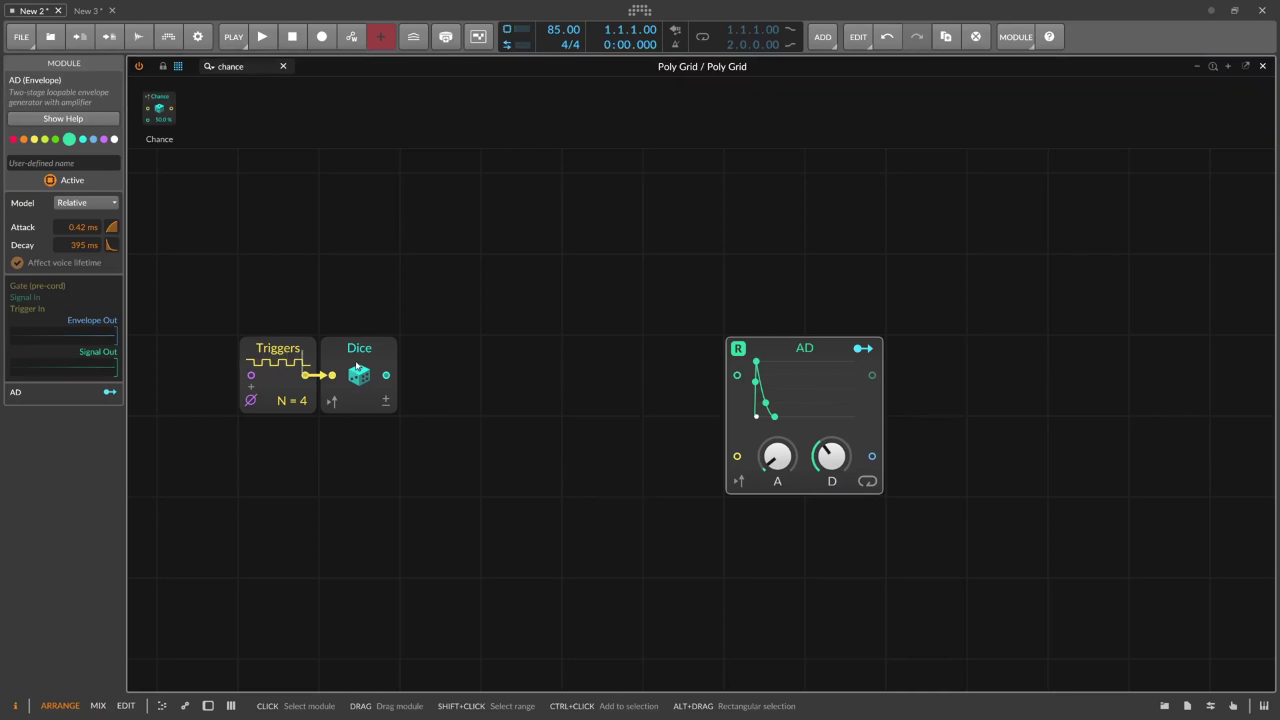
- Set Triggers to N = 8, and wire the Dice output to the trigger input of AD, placed closer to Dice
left_click(230, 66)
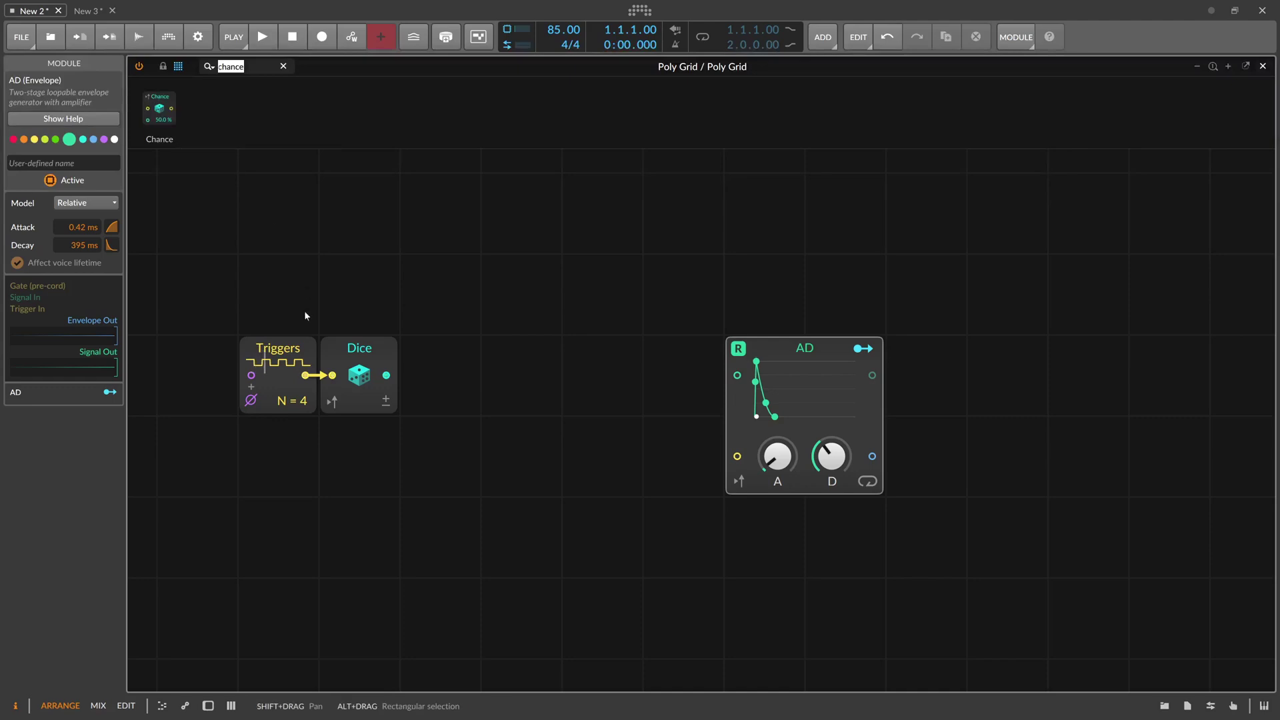
left_click_drag(291, 400, 291, 390)
left_click_drag(386, 375, 737, 456)
left_click_drag(769, 358, 606, 277)
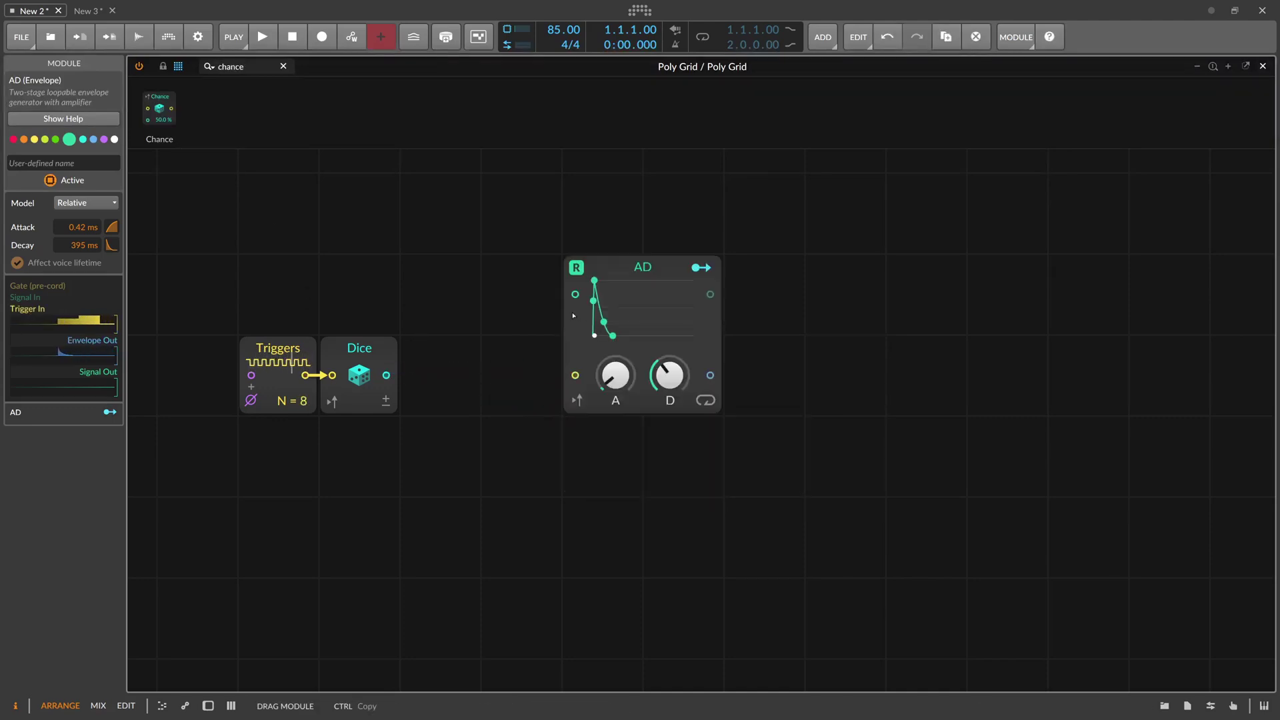
- Search for "noise" and "filter", and insert a Noise module above Triggers with an SVF filter directly after it
type("noise")
left_click_drag(160, 108, 278, 212)
left_click_drag(250, 68, 166, 65)
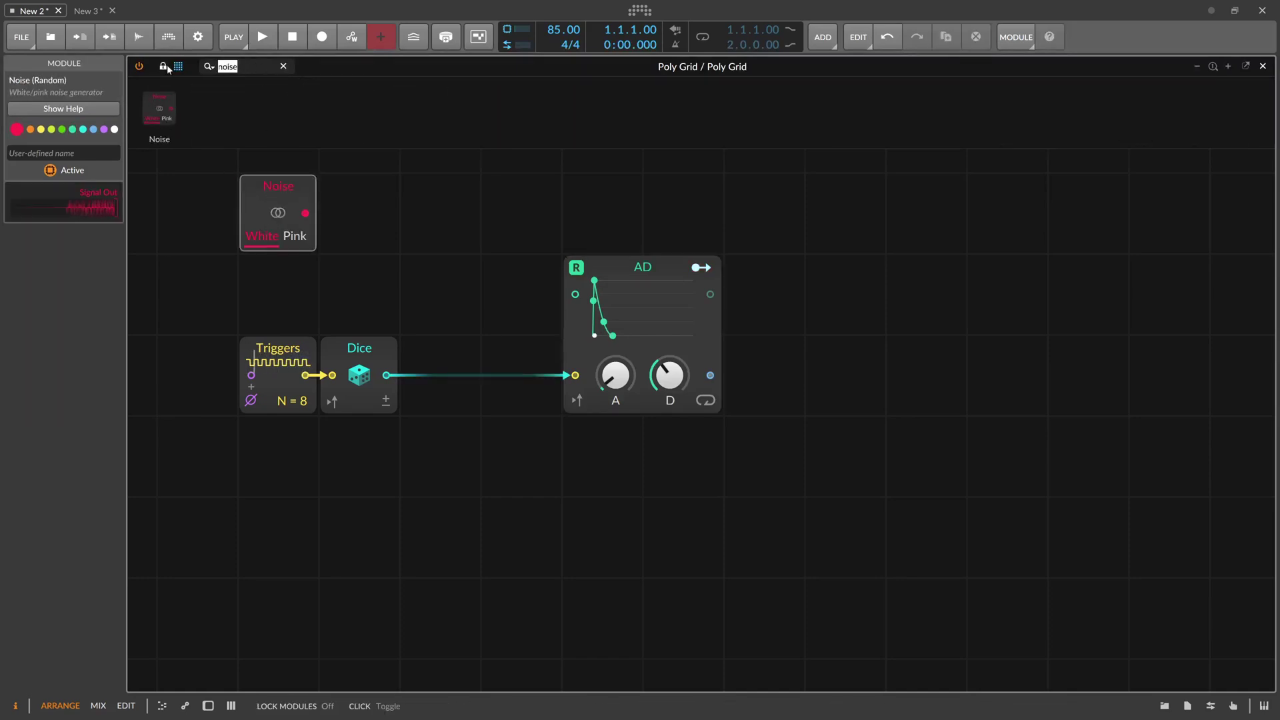
type("filter")
left_click_drag(641, 120, 332, 213)
- Set the SVF to band-pass at 262 Hz, and give the AD envelope fed by it 0.00 ms attack and 8.08 ms decay
left_click_drag(440, 257, 440, 313)
left_click(440, 319)
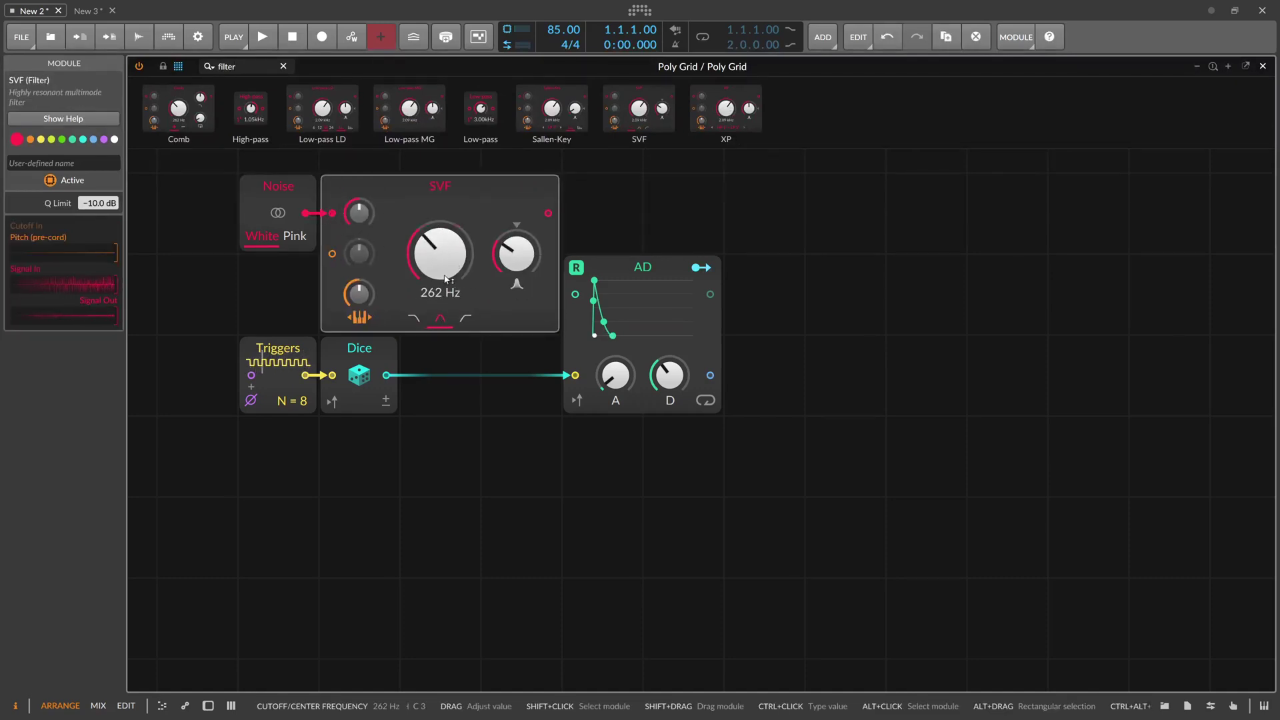
mouse_move(612, 304)
left_mouse_down()
mouse_move(611, 224)
mouse_move(574, 214)
mouse_move(616, 304)
mouse_move(670, 321)
mouse_move(616, 301)
left_mouse_up()
left_click_drag(669, 294, 670, 323)
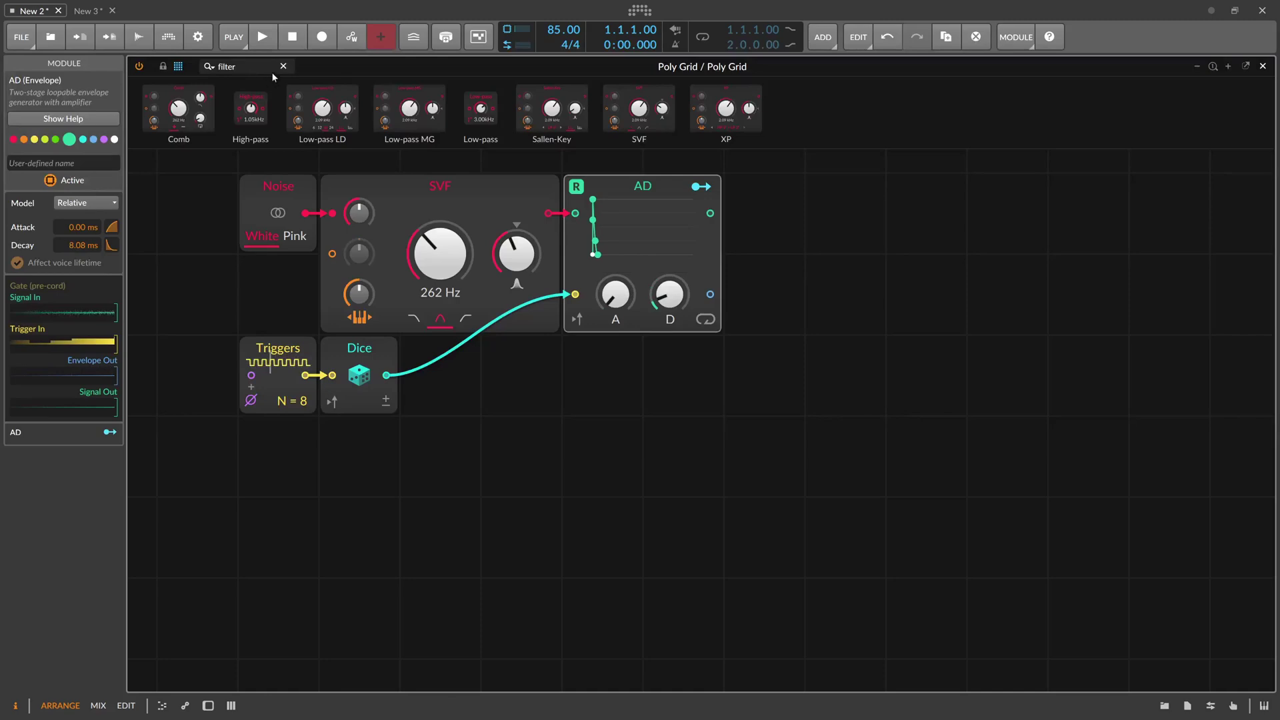
- Search for "out" and "vol", and add an Audio Out with a Gain - Vol module between the AD envelope and it
type("out")
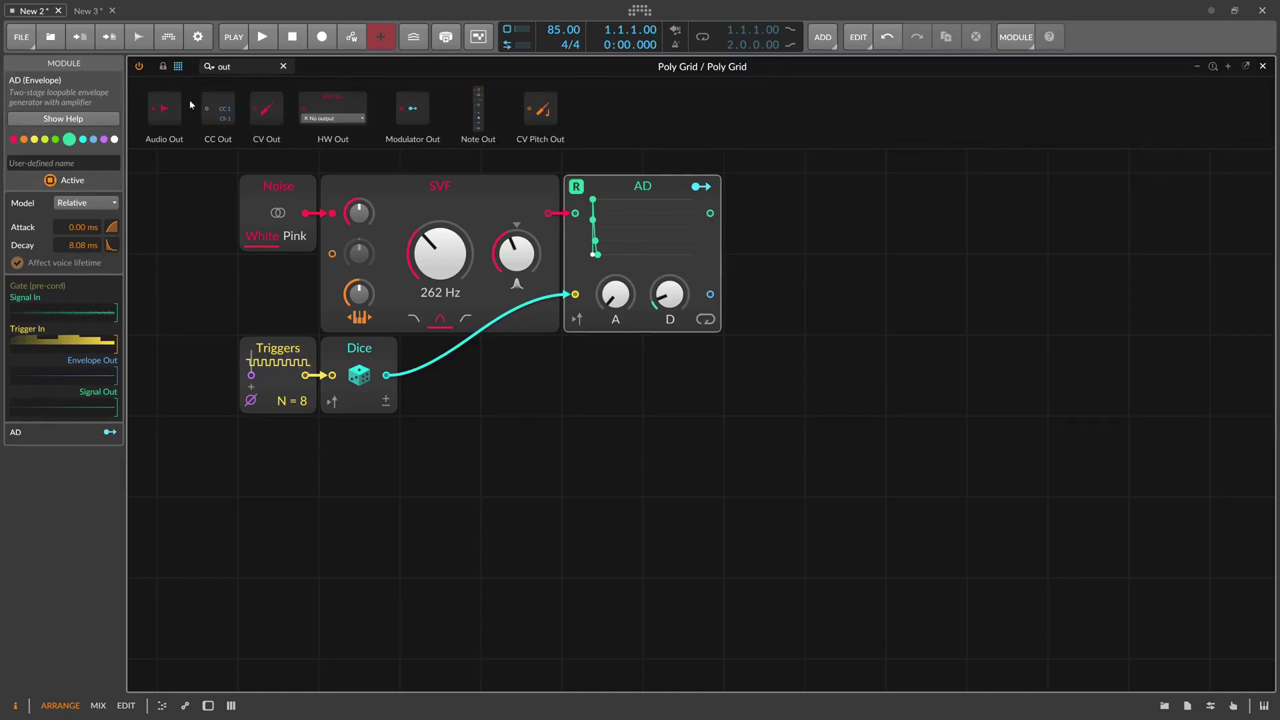
key("Return")
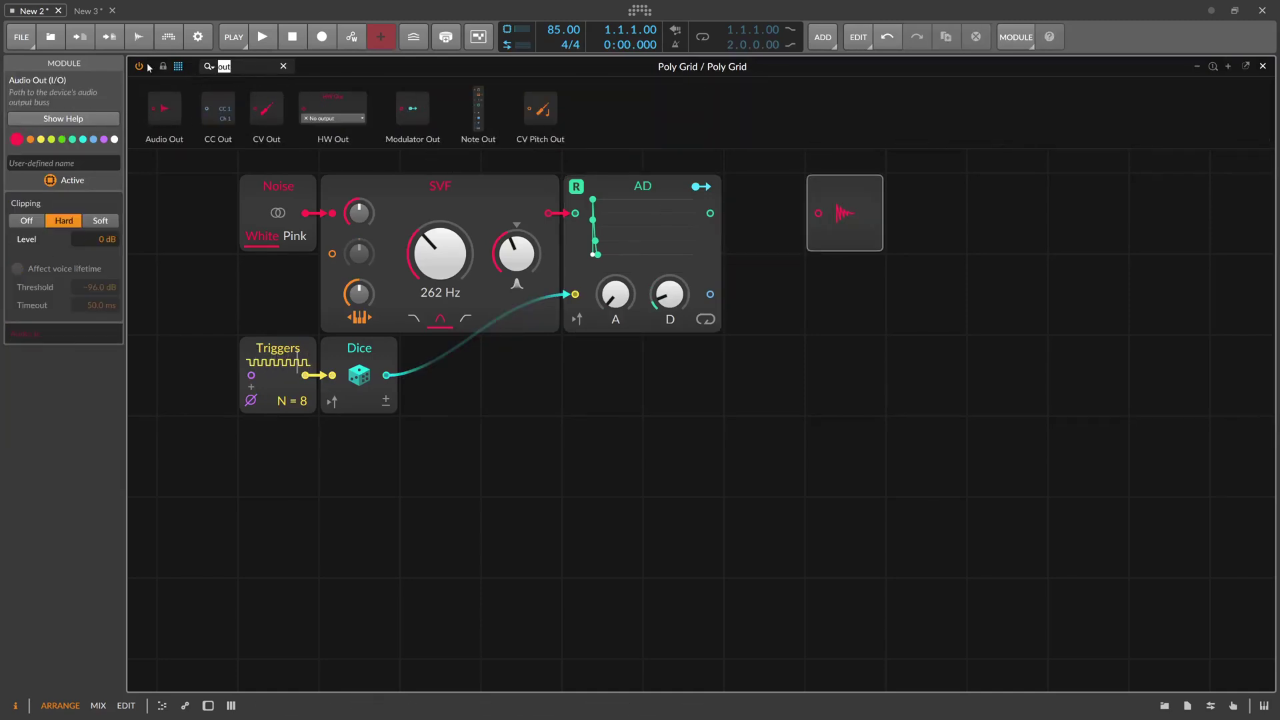
type("vol")
left_click_drag(160, 83, 818, 215)
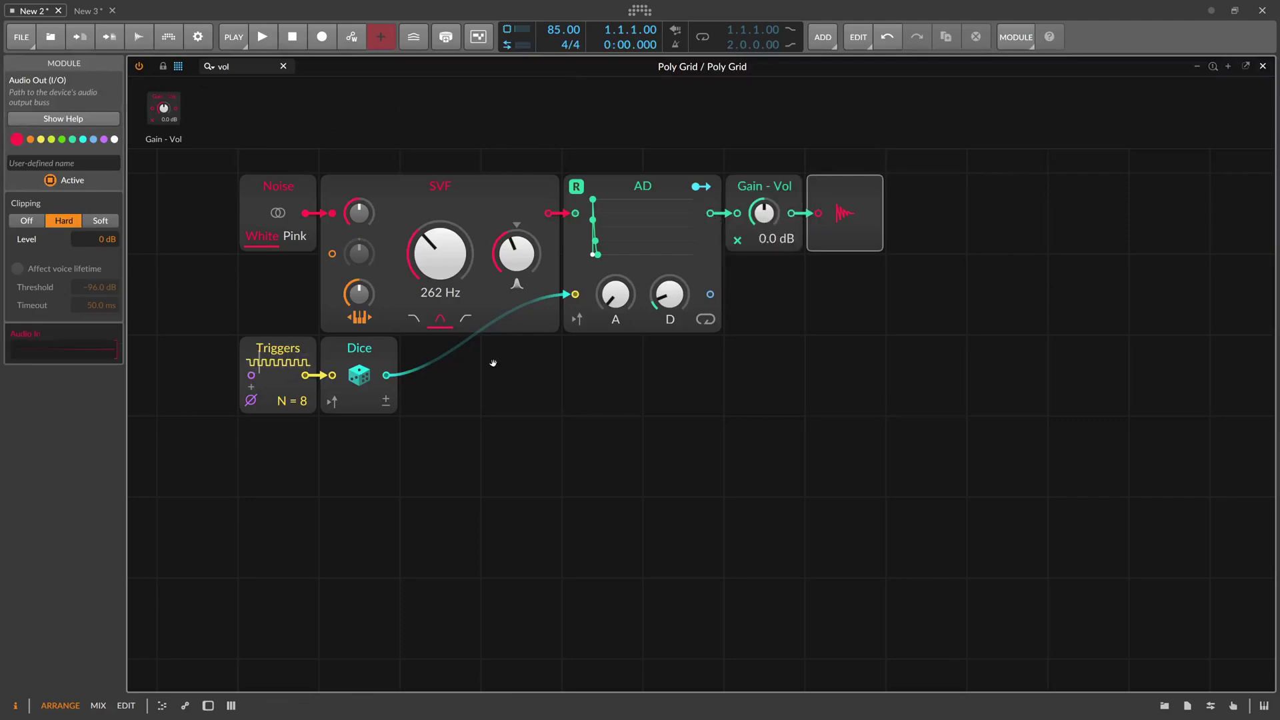
left_click_drag(486, 388, 570, 468)
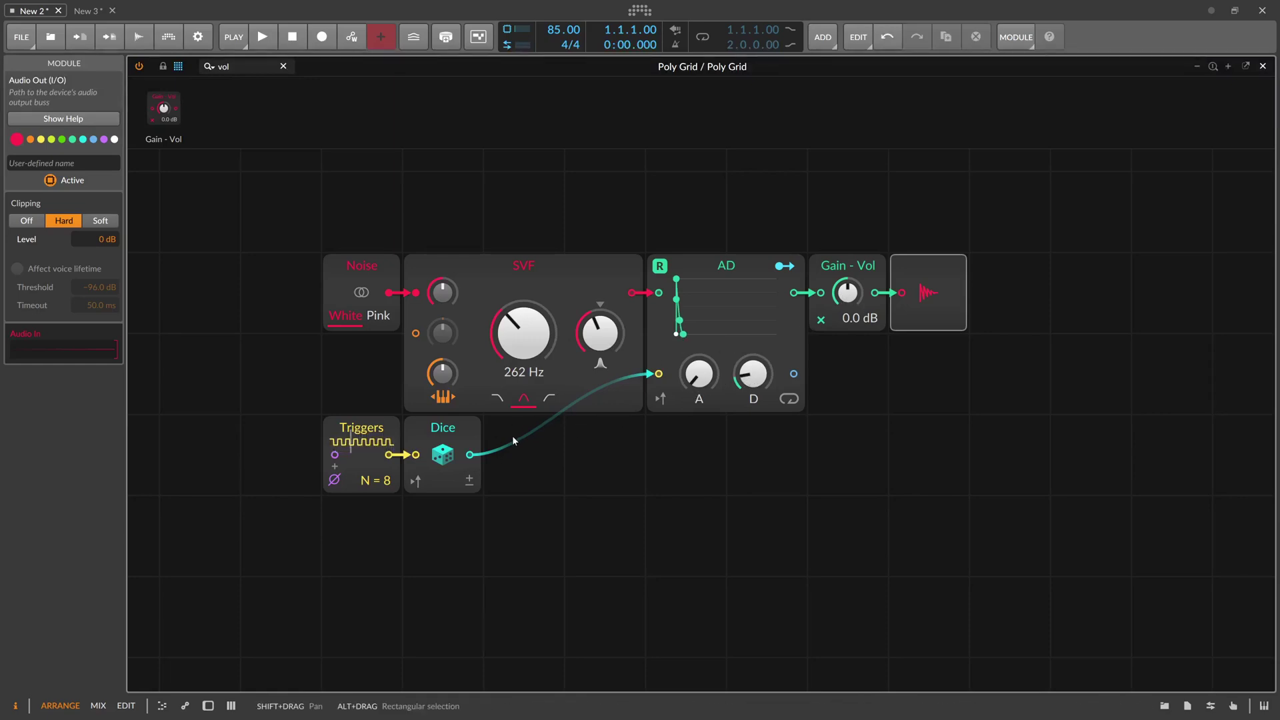
- Set Triggers to N = 16, then lower the SVF resonance slightly and turn its key tracking all the way down
left_click_drag(376, 480, 376, 454)
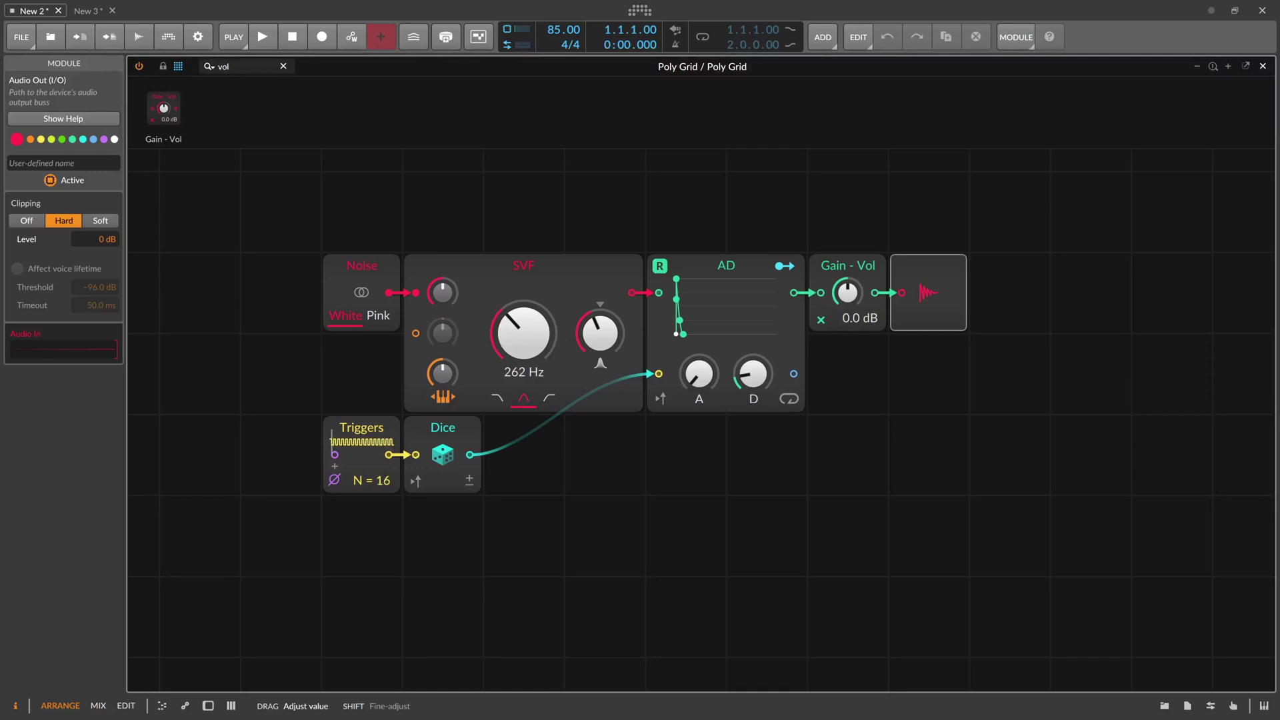
left_click_drag(748, 383, 750, 380)
left_click_drag(603, 335, 603, 343)
left_click_drag(442, 375, 441, 440)
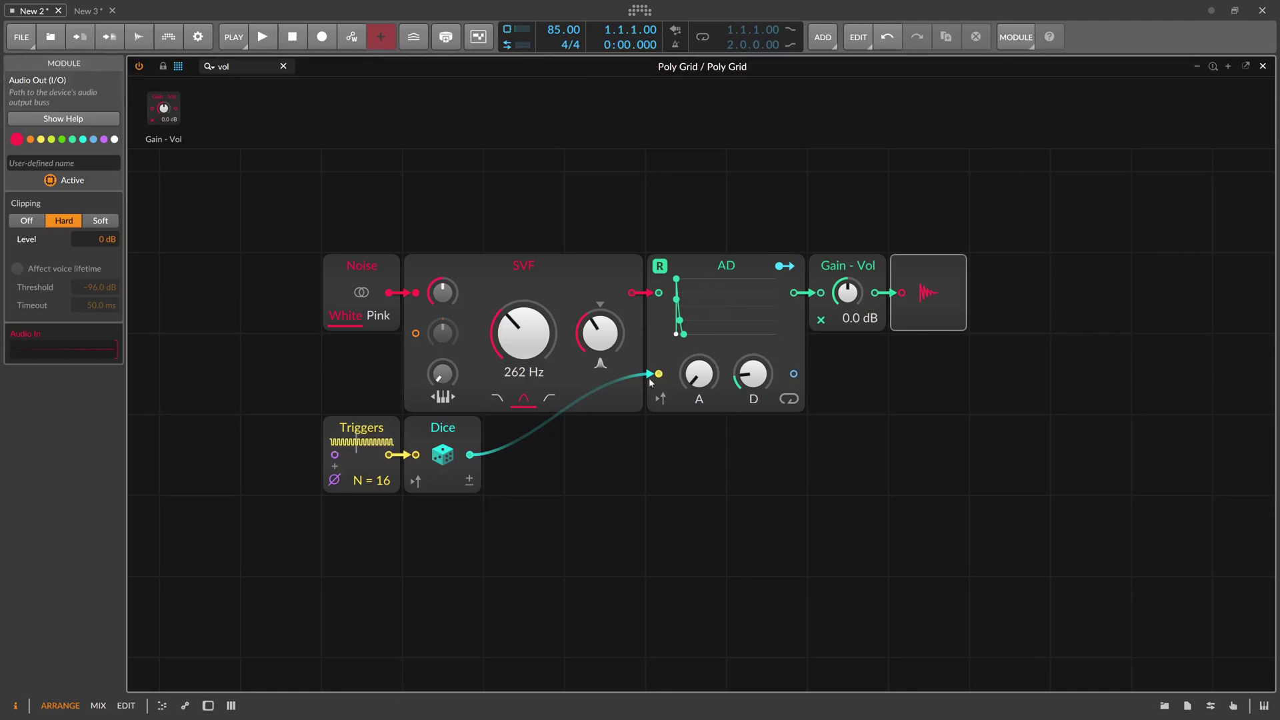
- Search for "mod", insert a Modulator Out directly after Dice, and modulate the SVF Cutoff with it by 41.00
double_click(239, 66)
type("mod")
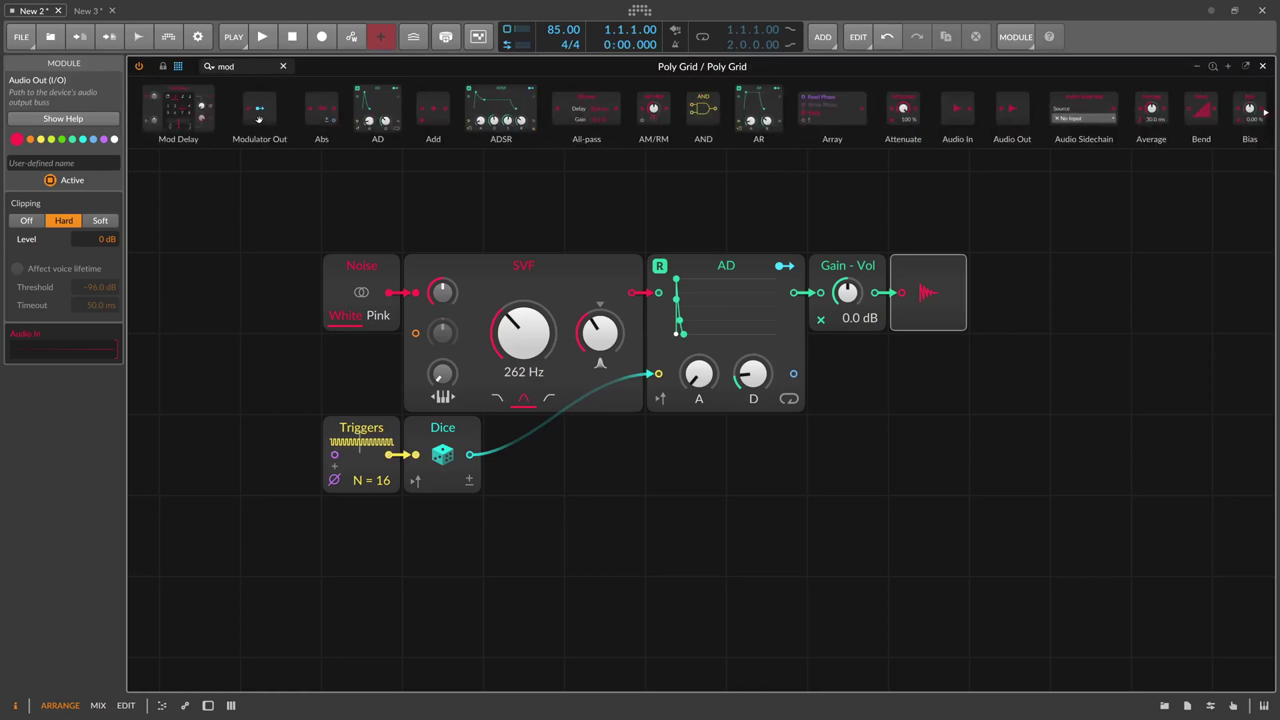
left_click_drag(260, 118, 526, 460)
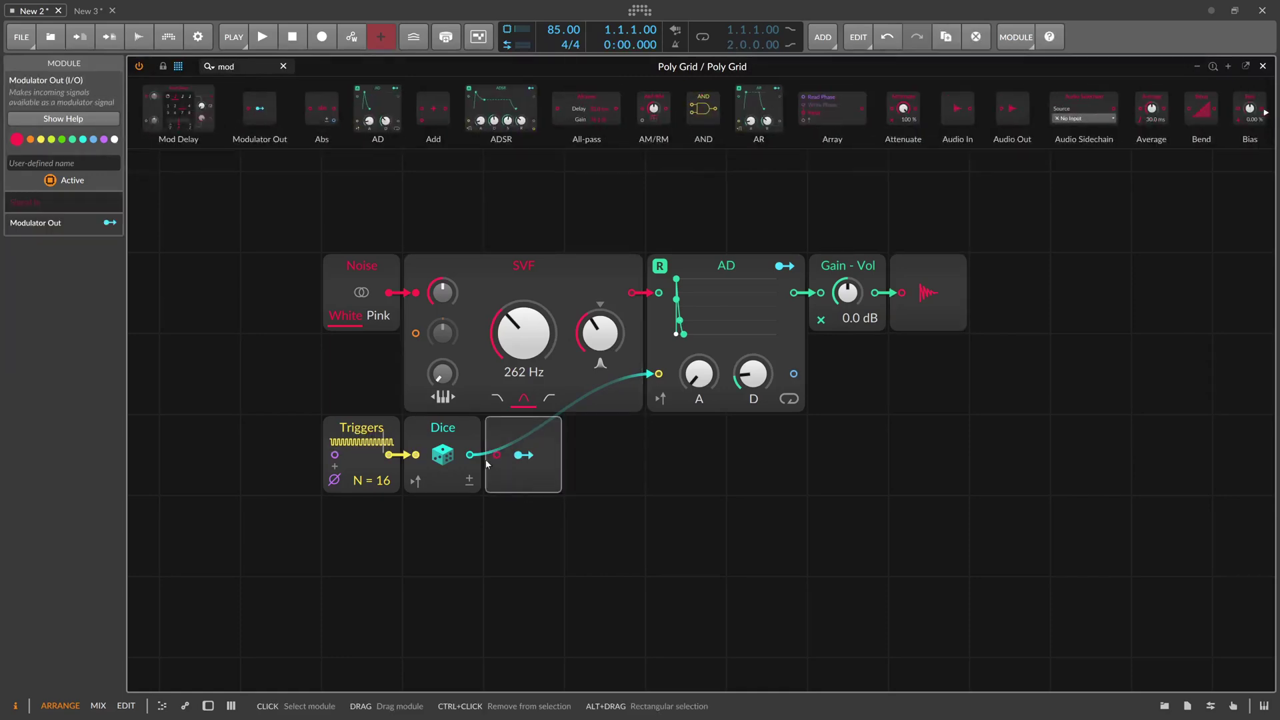
left_click_drag(523, 333, 523, 302)
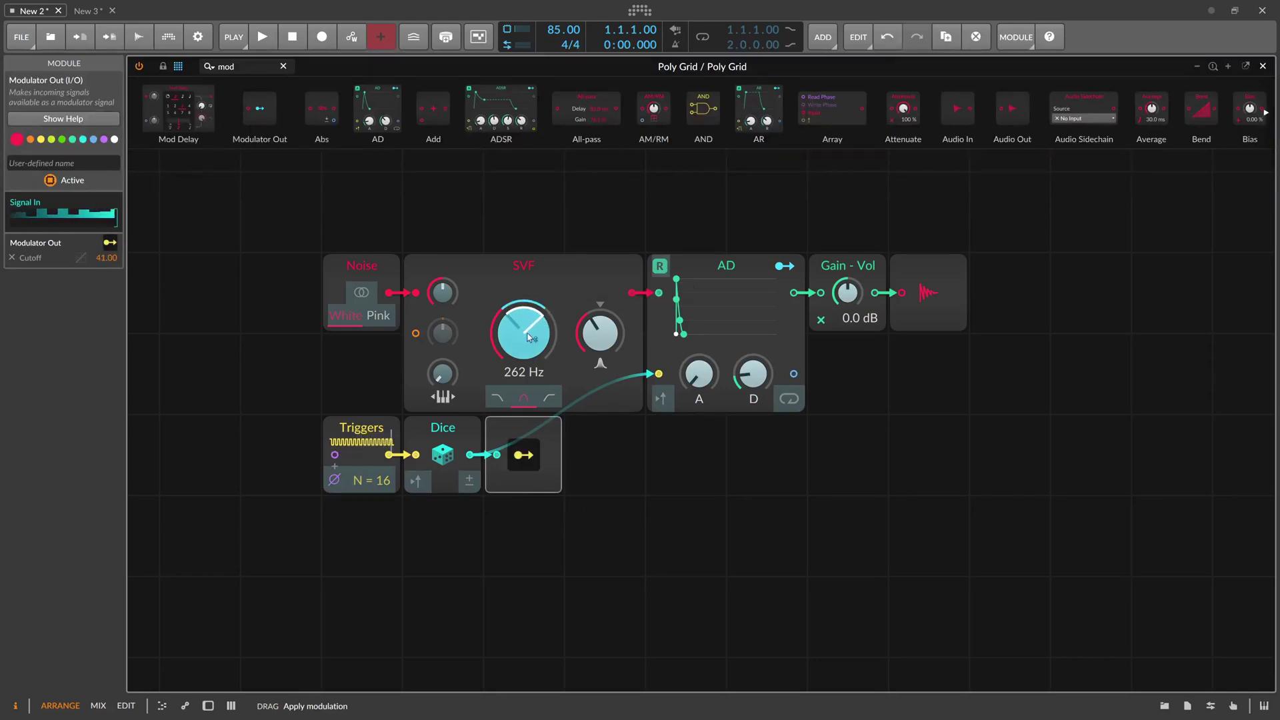
left_click(518, 453)
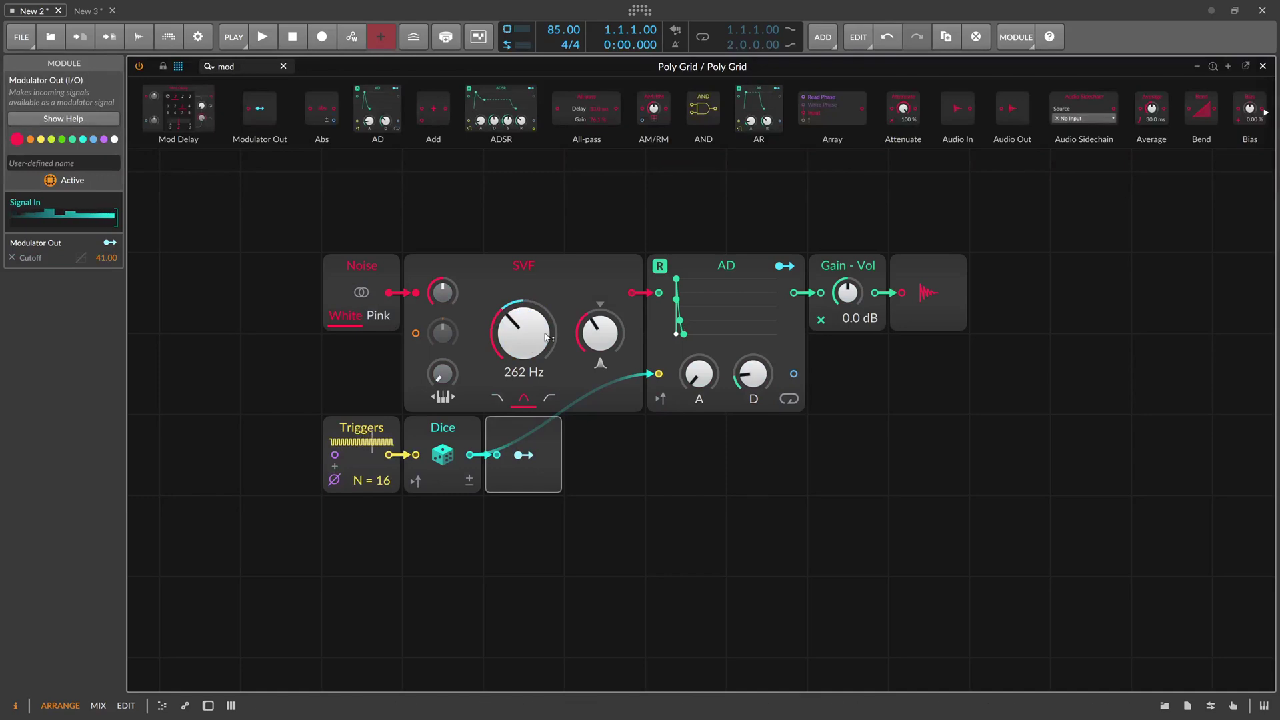
- Raise the SVF resonance slightly and shorten the AD envelope's decay
left_click_drag(586, 326, 586, 322)
left_click_drag(752, 373, 752, 379)
- Assign the Modulator Out to the AD envelope's Loop switch as well, with a modulation amount of 0.733
left_click(524, 455)
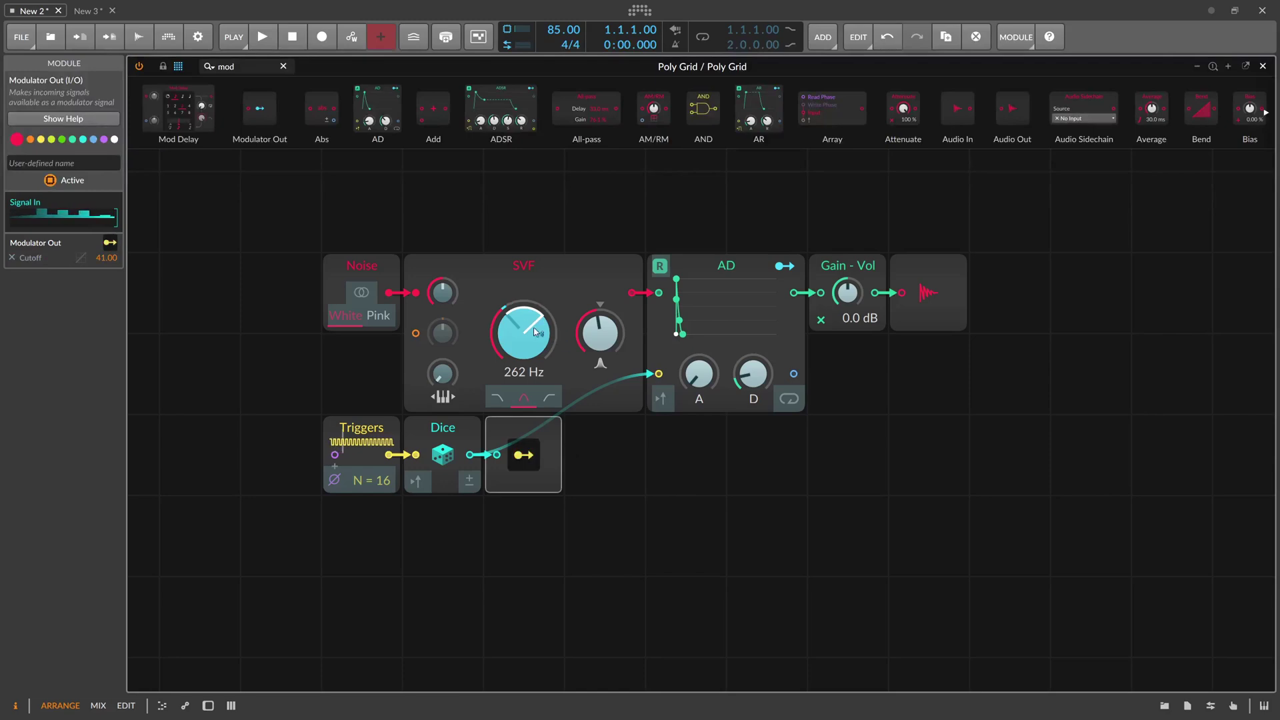
left_click(788, 399)
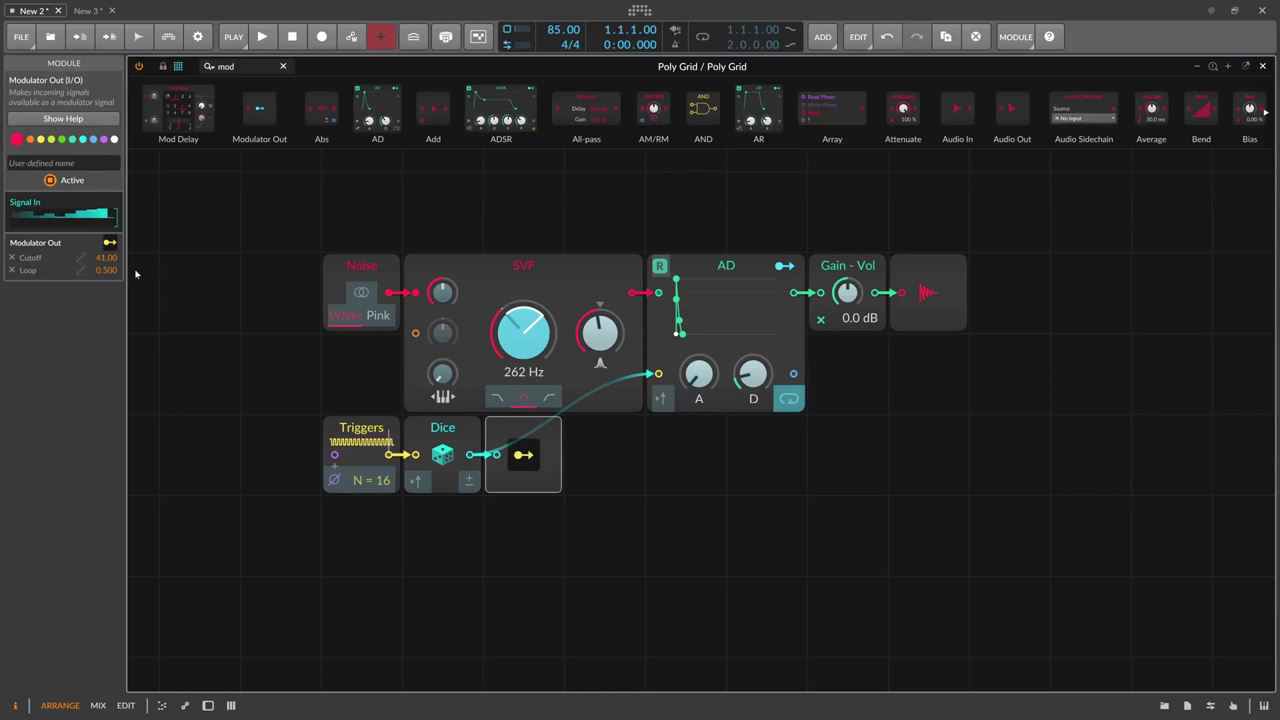
double_click(103, 270)
type("0.")
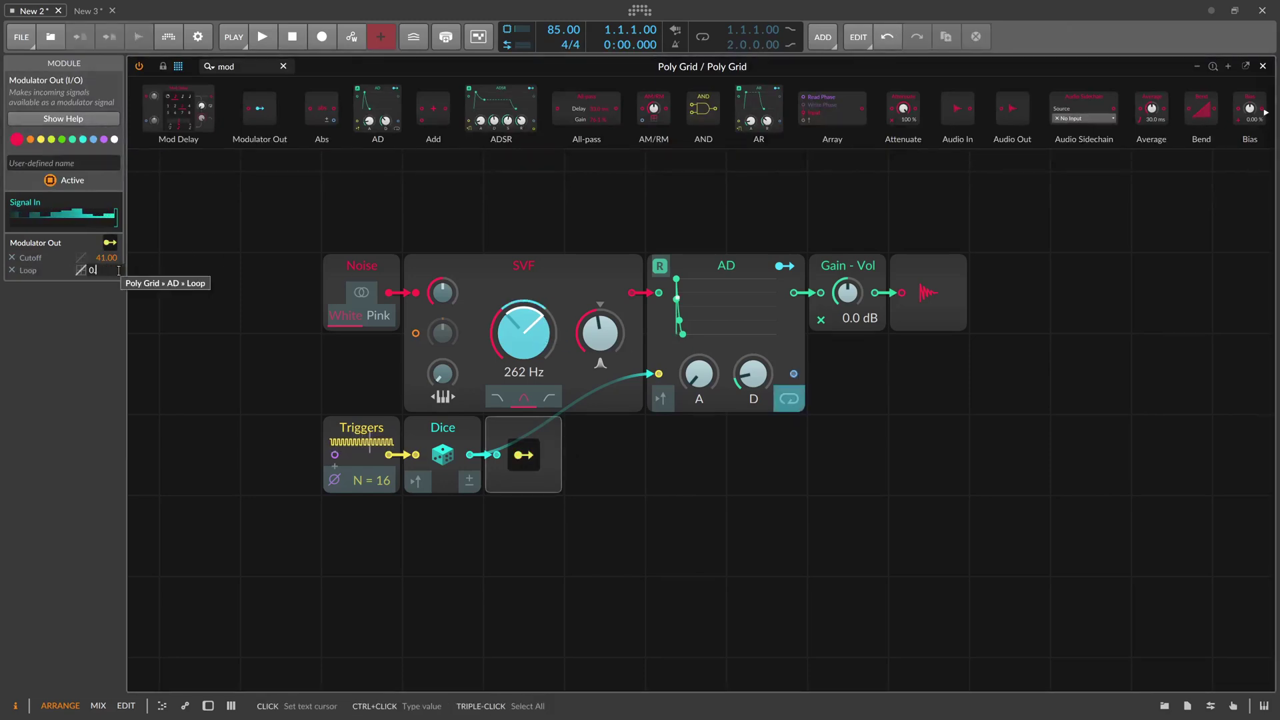
type("733")
key("Return")
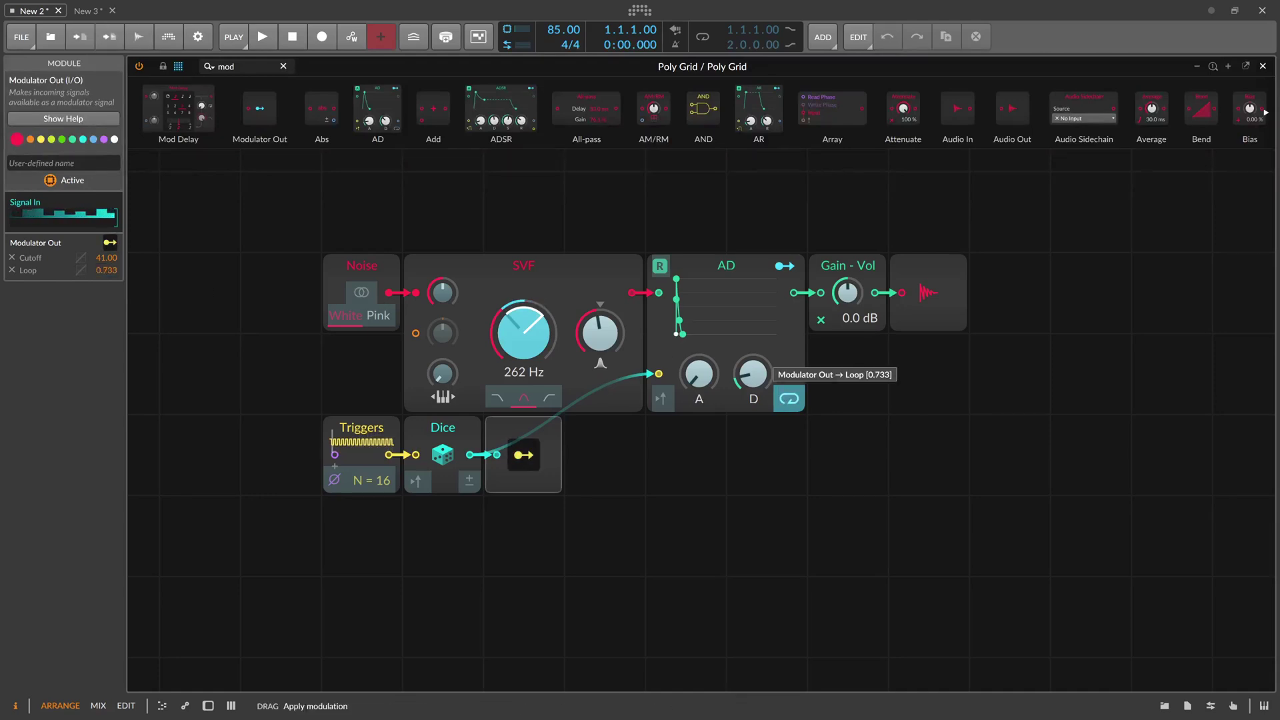
- Set the Modulator Out's Loop modulation amount to 1 and leave modulation assignment
double_click(104, 270)
type("1")
key("Return")
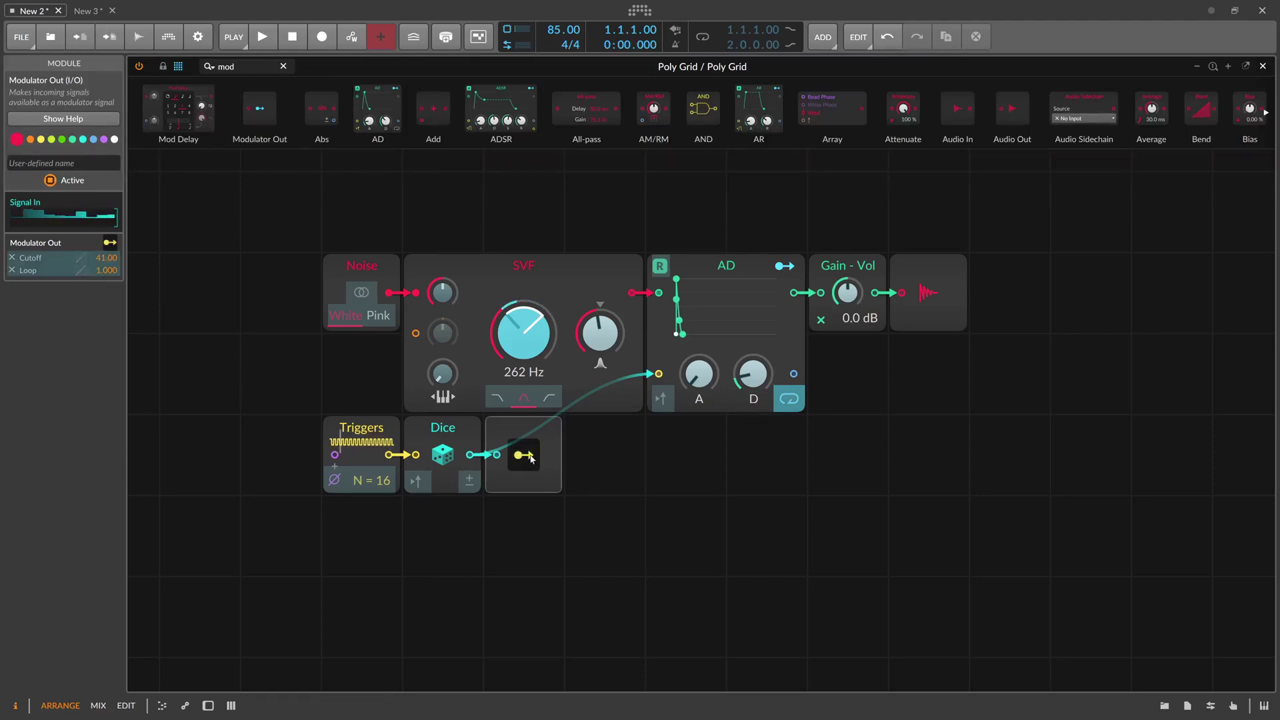
key("Escape")
- Lengthen the AD decay to 39.5 ms and lower Gain - Vol to -6.5 dB
left_click_drag(752, 389, 754, 395)
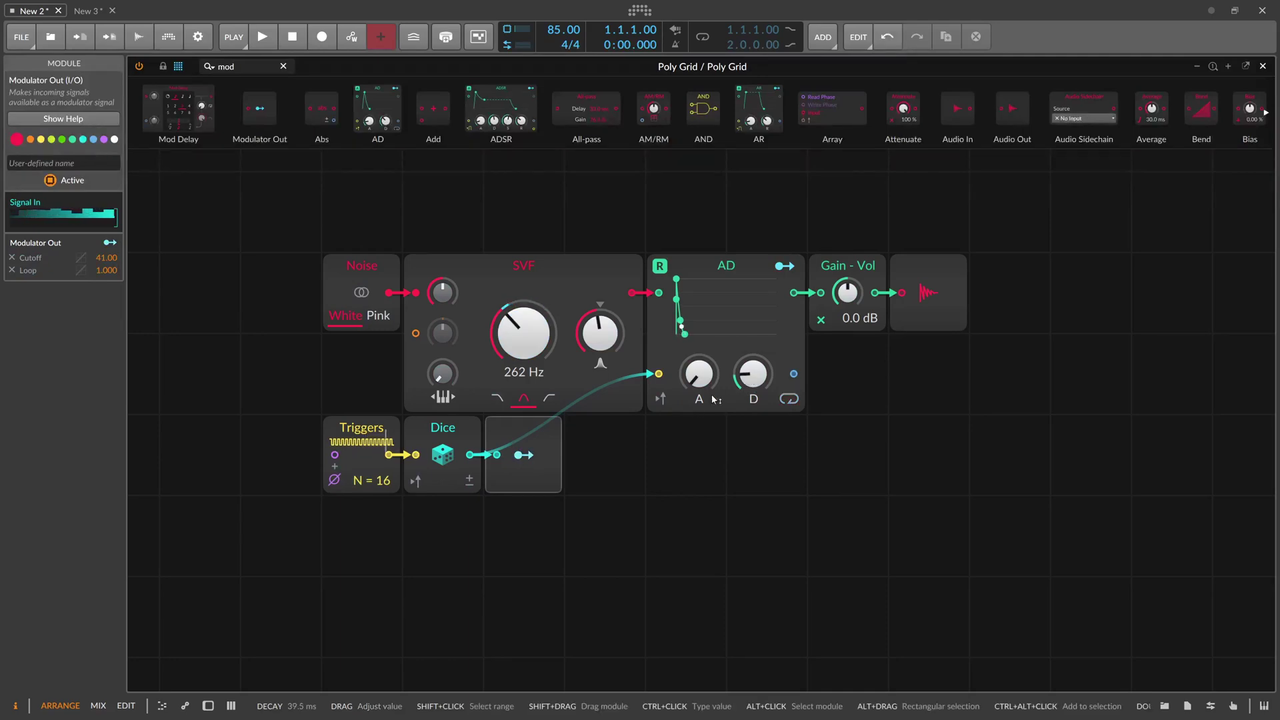
mouse_move(847, 293)
left_mouse_down()
mouse_move(846, 313)
mouse_move(847, 301)
left_mouse_up()
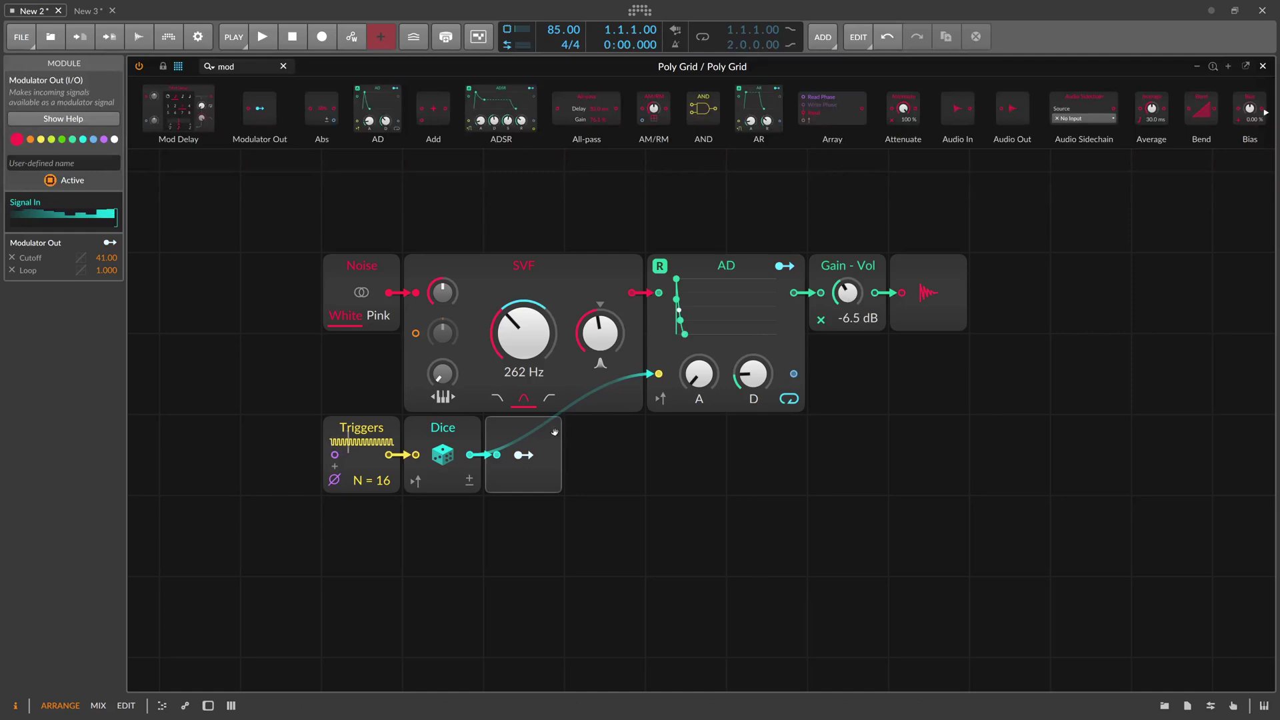
- Set the Loop modulation amount to 0.51 and reset Gain - Vol to 0.0 dB
double_click(115, 270)
type("0")
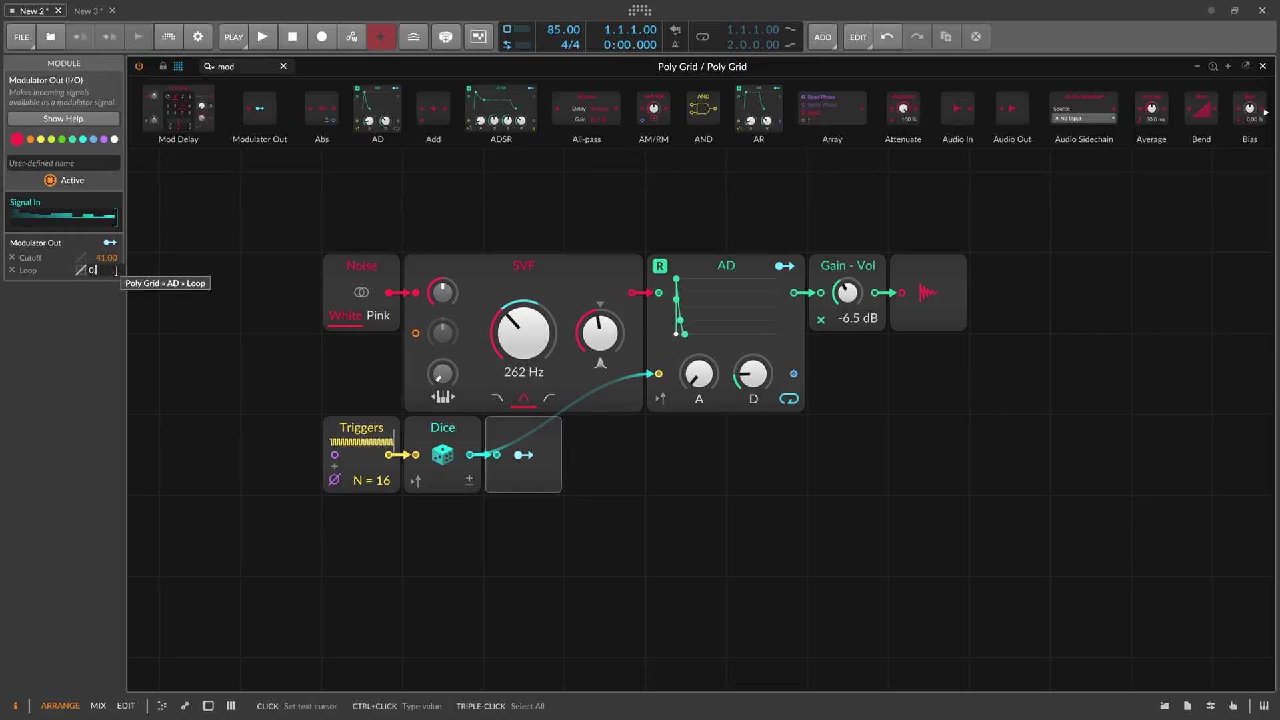
type(".51")
key("Return")
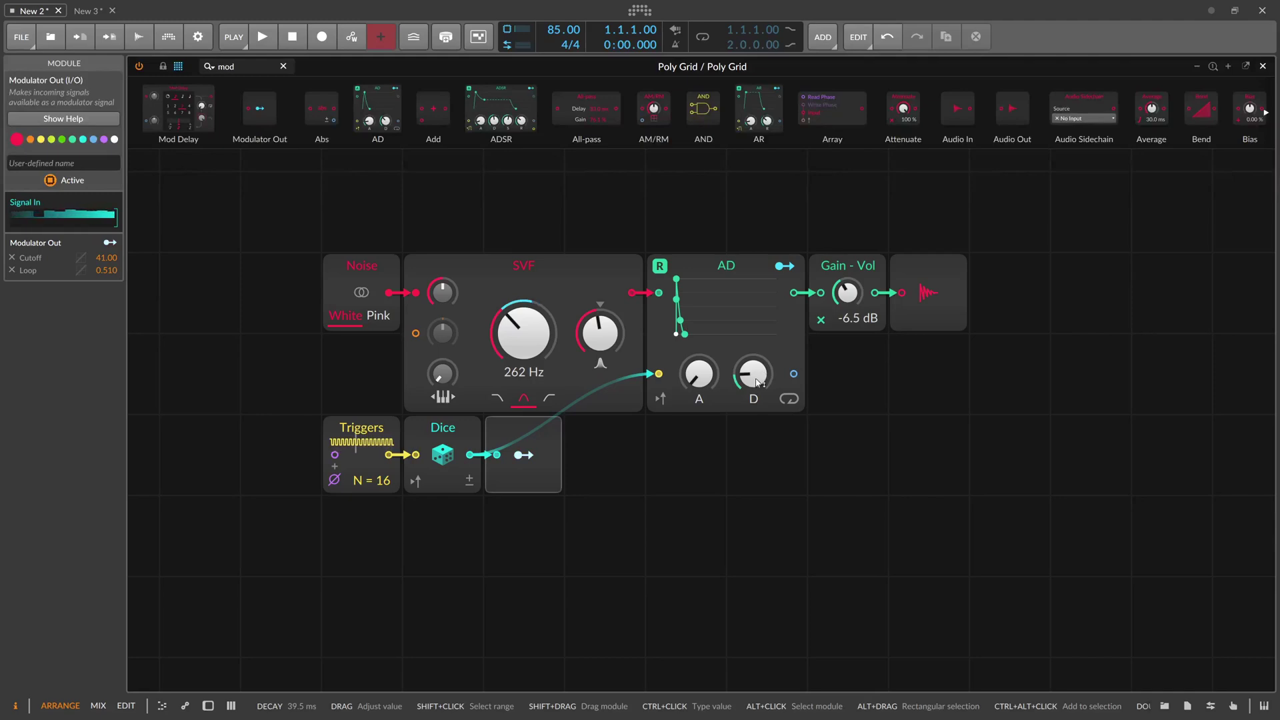
double_click(856, 297)
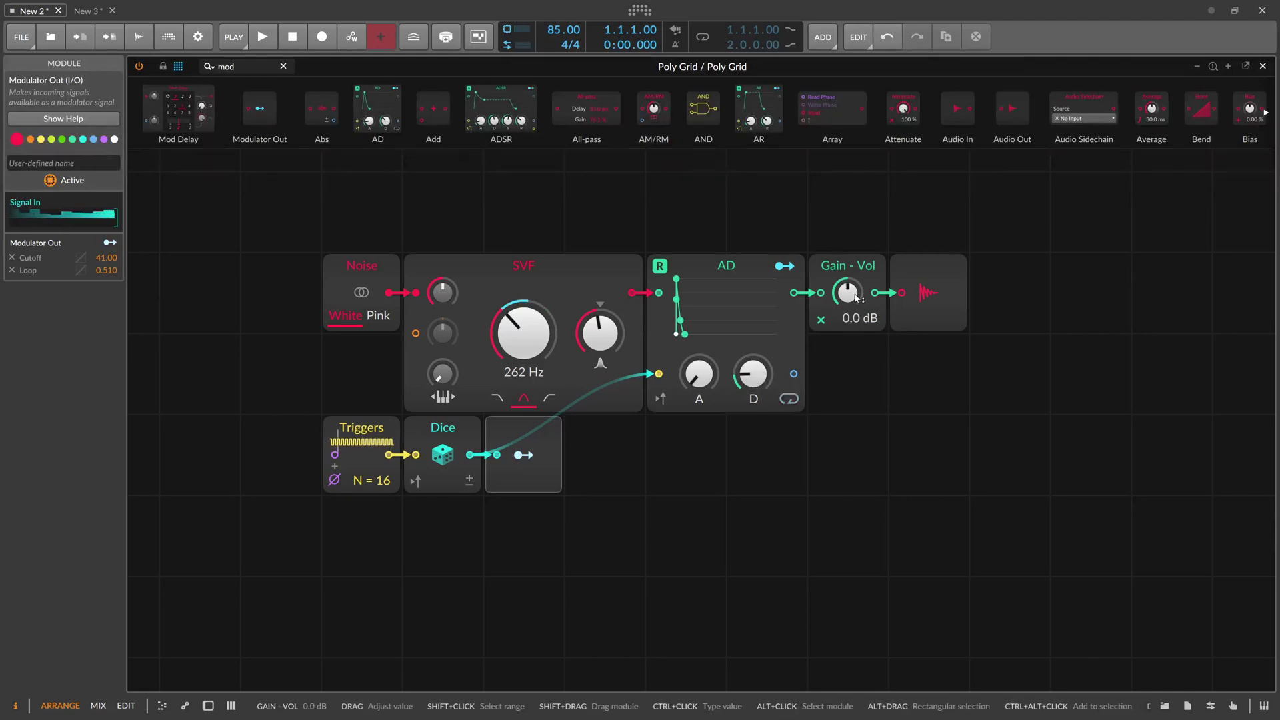
- Fine-tune the AD decay and set the Loop modulation amount to 0.502
left_click_drag(759, 367, 753, 372)
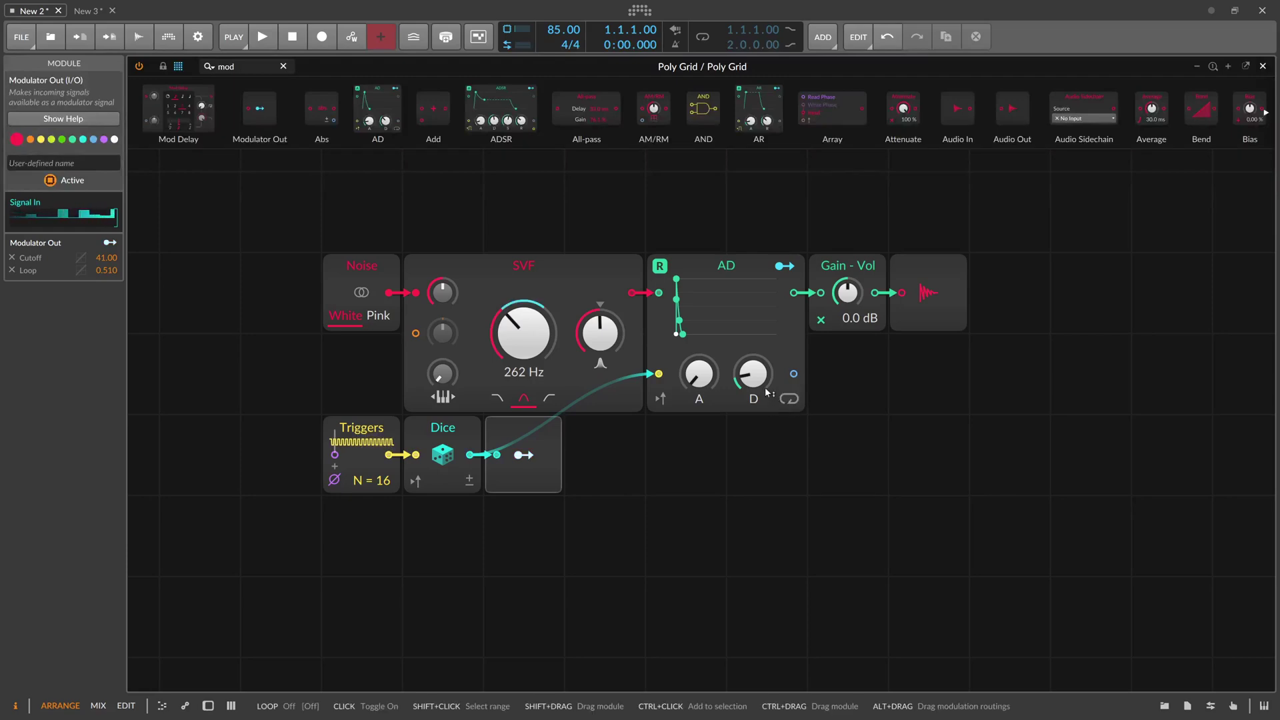
left_click_drag(759, 381, 759, 381)
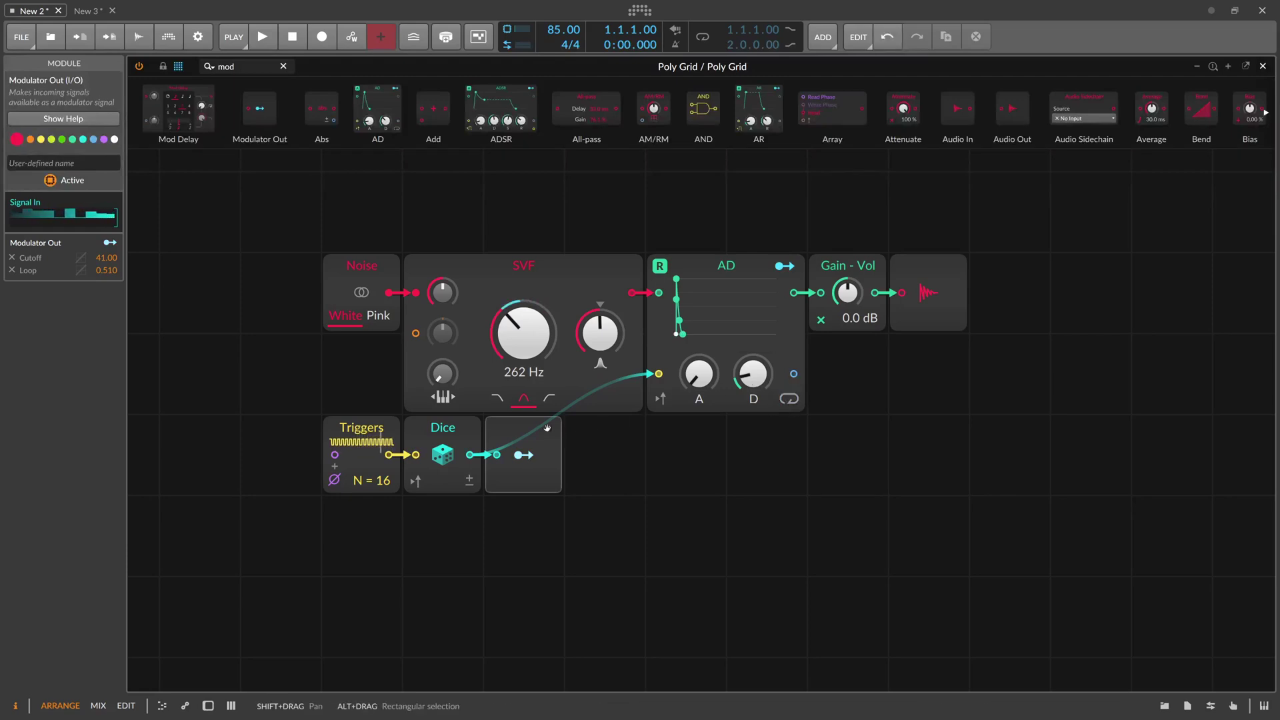
double_click(110, 270)
type("0.50")
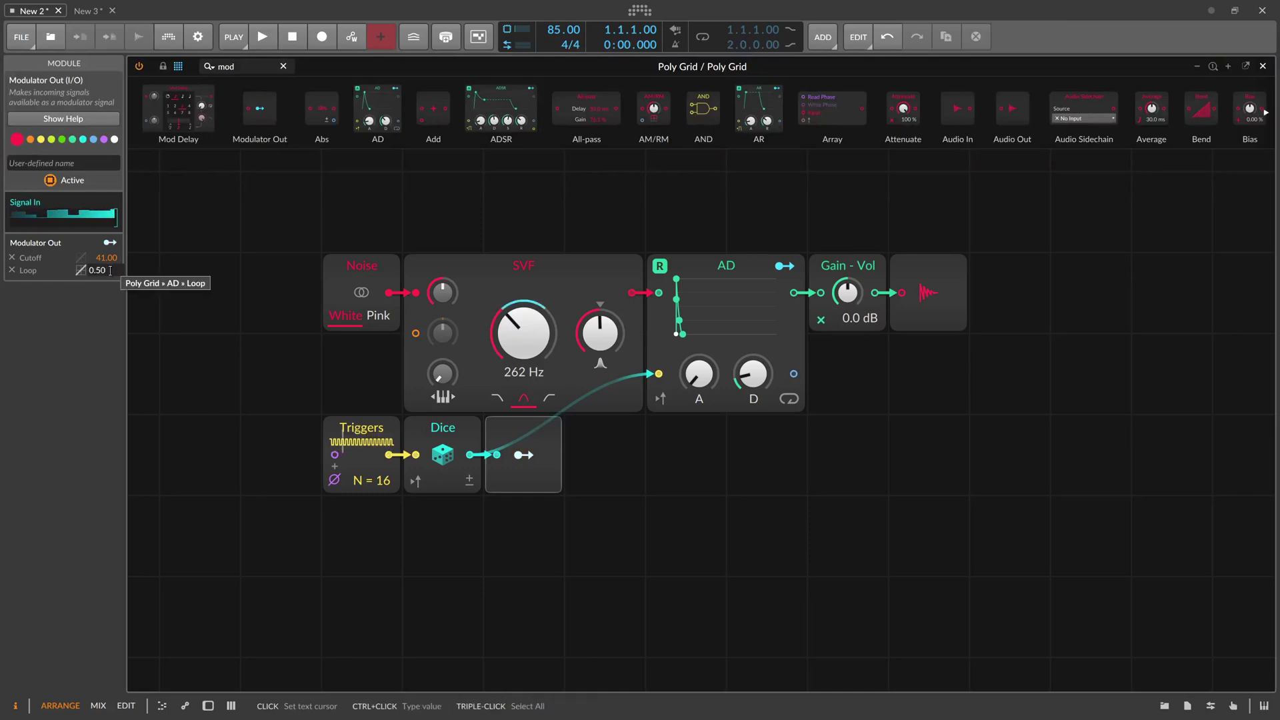
type("2")
key("Return")
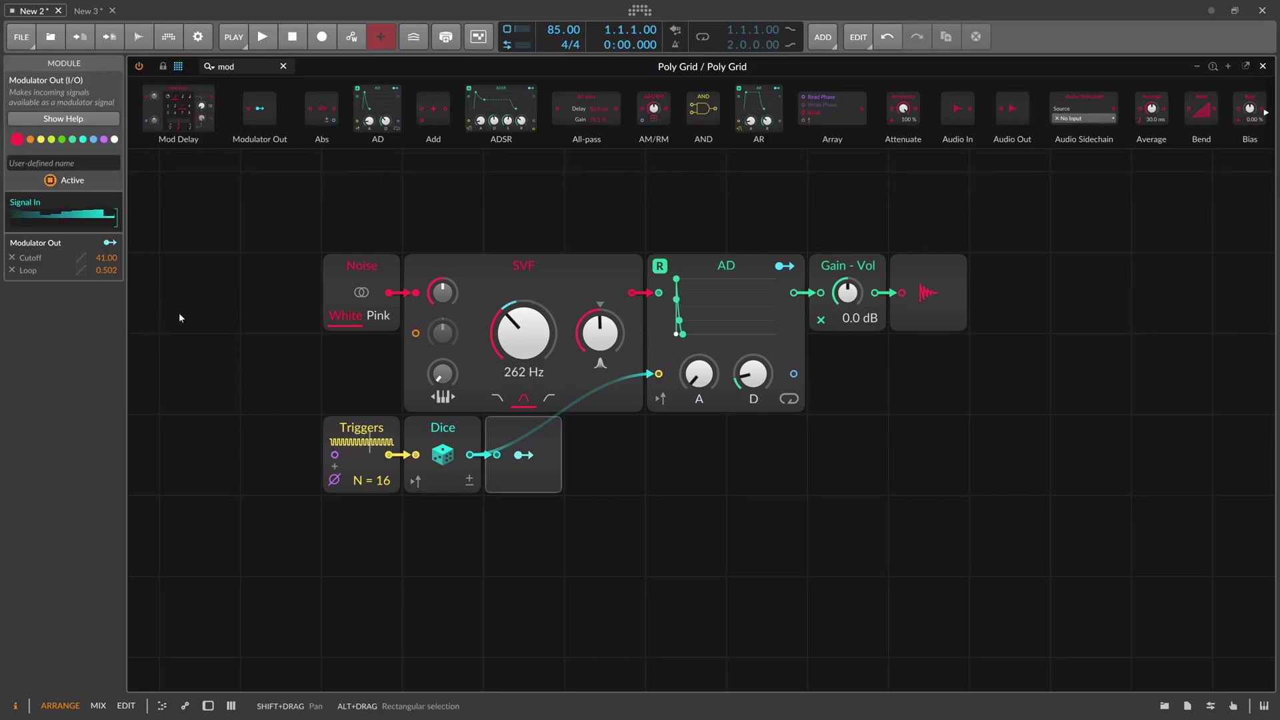
left_click_drag(753, 374, 753, 377)
- Duplicate Dice and its Modulator Out directly below, and use the copy to modulate the AD Decay by 0.173
left_click_drag(542, 530, 443, 467)
left_click_drag(443, 467, 452, 527)
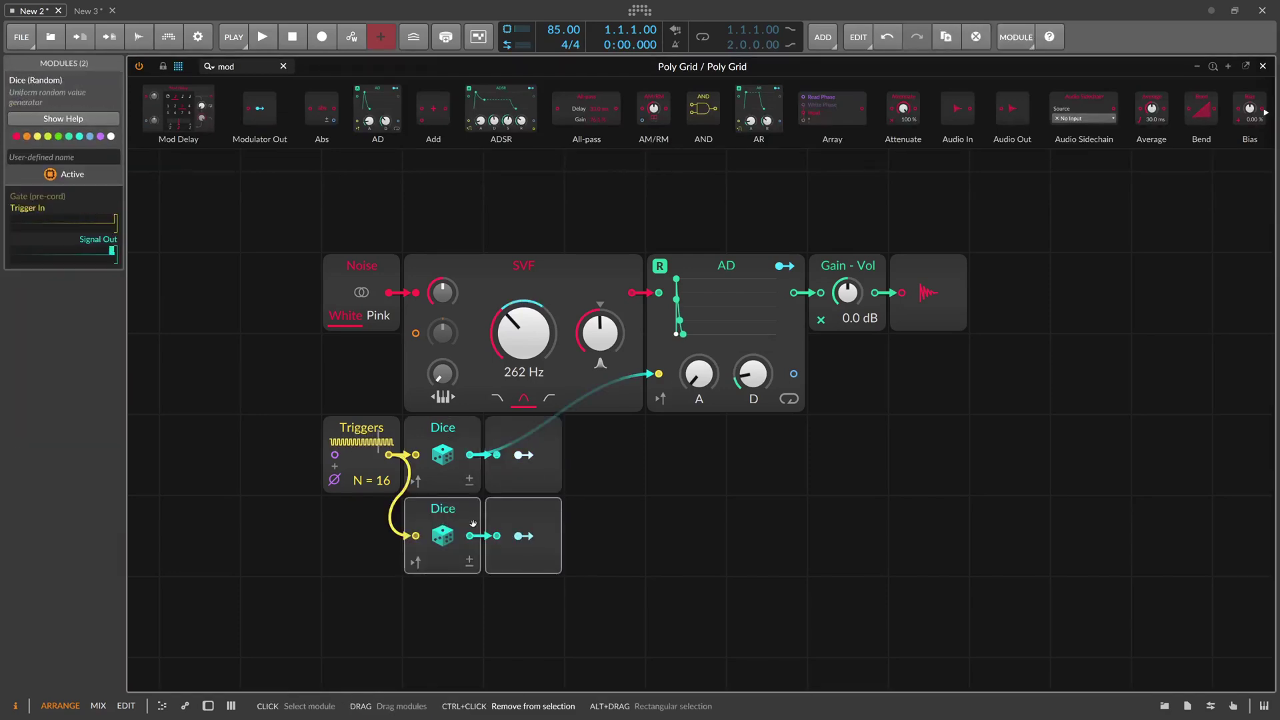
left_click(524, 536)
mouse_move(753, 373)
left_mouse_down()
mouse_move(752, 356)
mouse_move(753, 379)
left_mouse_up()
left_click(525, 536)
left_click(523, 535)
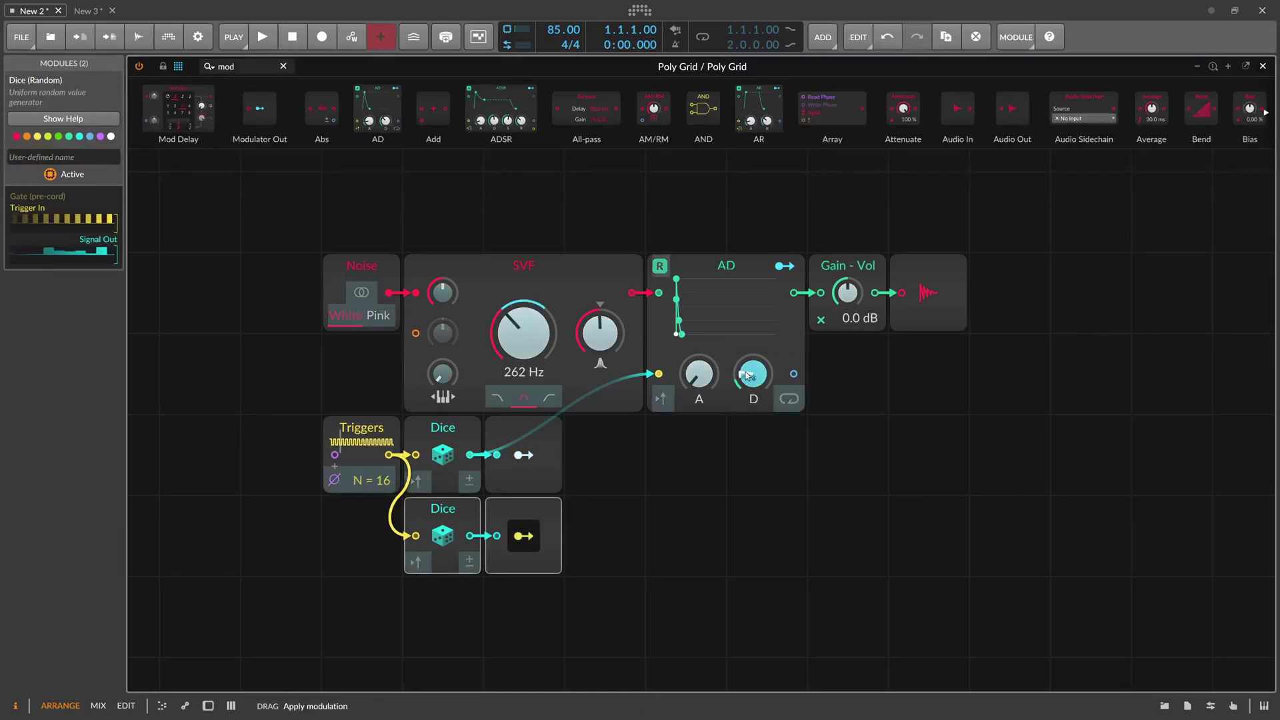
left_click(528, 537)
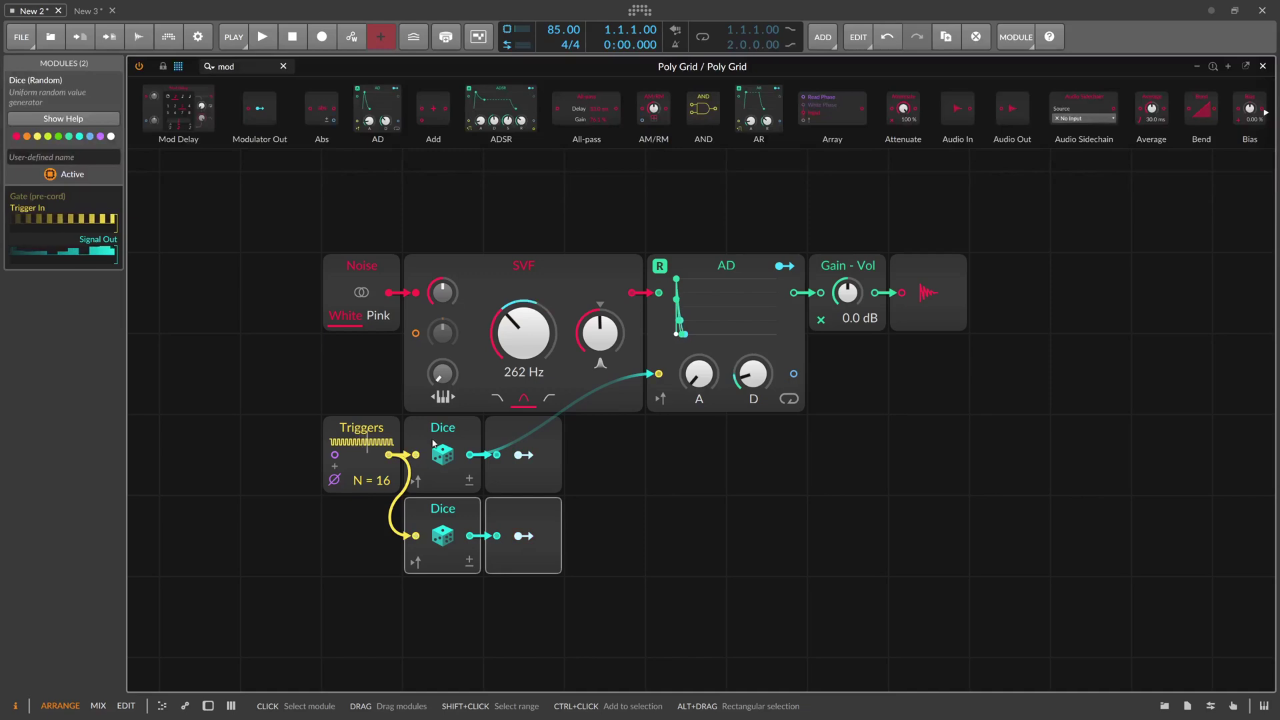
- Wire the Triggers output directly to the AD trigger input in place of the Dice signal
left_click_drag(389, 455, 659, 373)
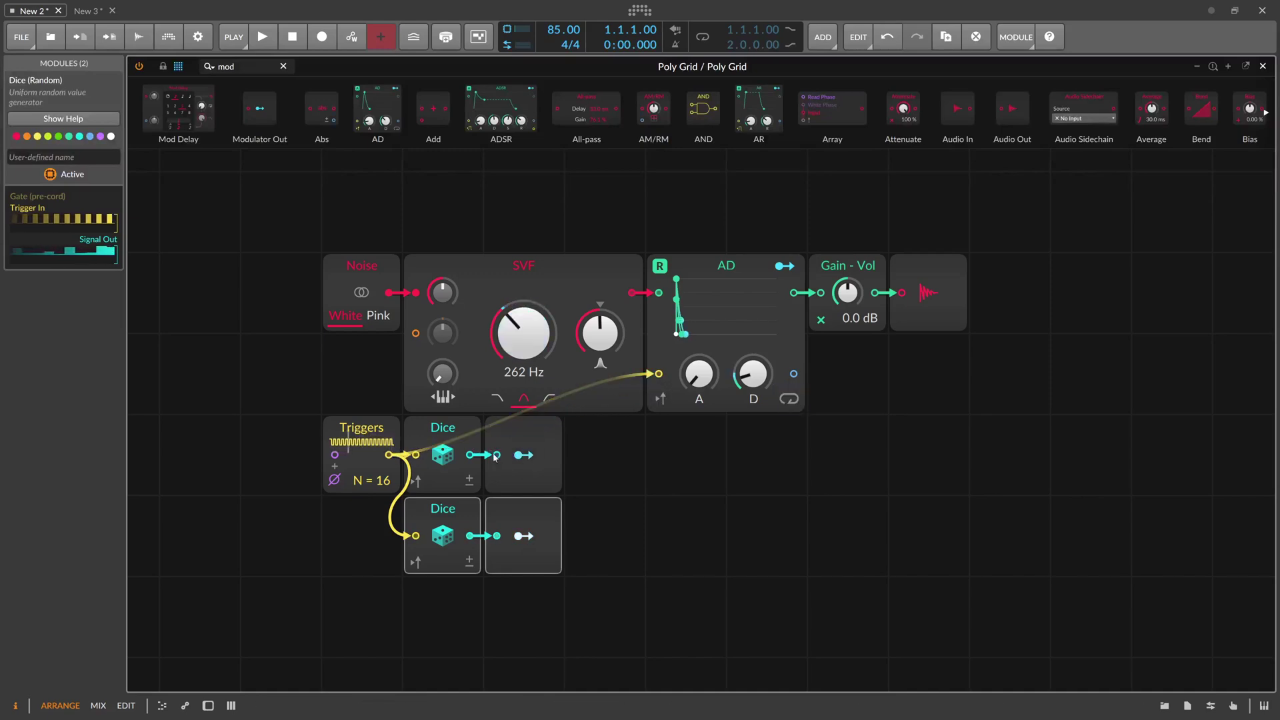
left_click(451, 437)
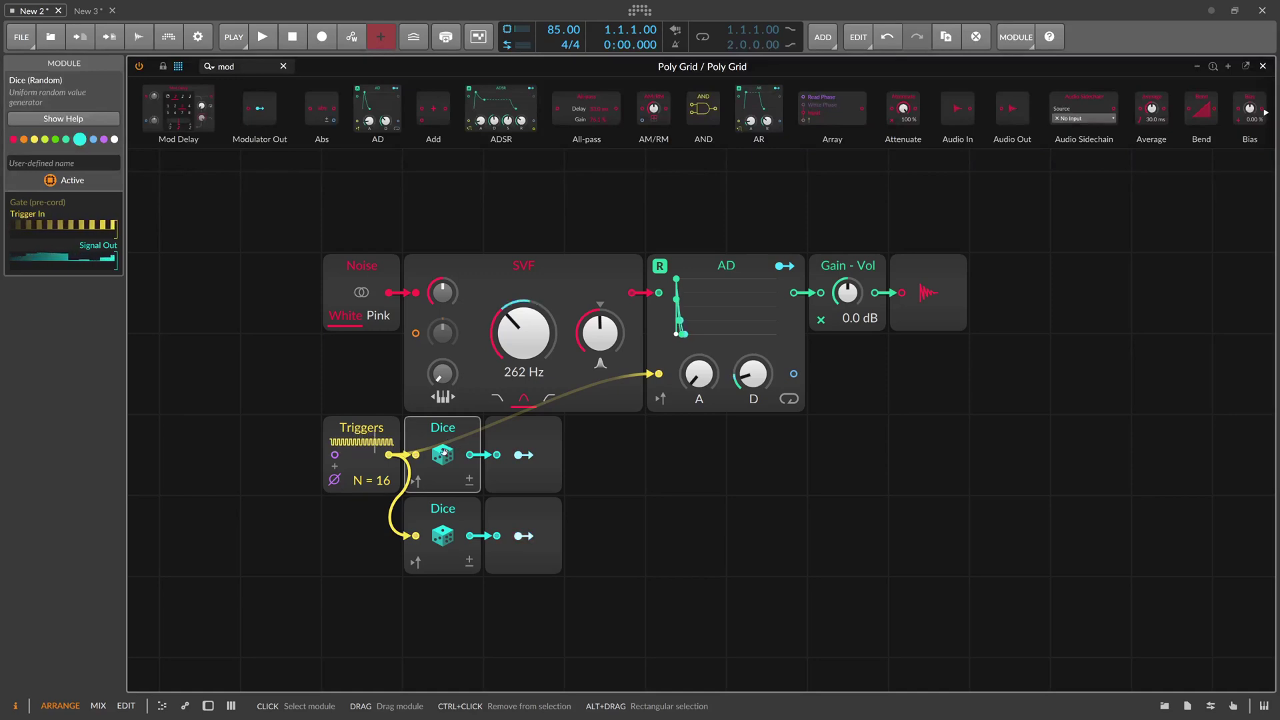
- Shorten the AD decay to 1.02 ms and lower the SVF resonance slightly
left_click_drag(753, 374, 753, 382)
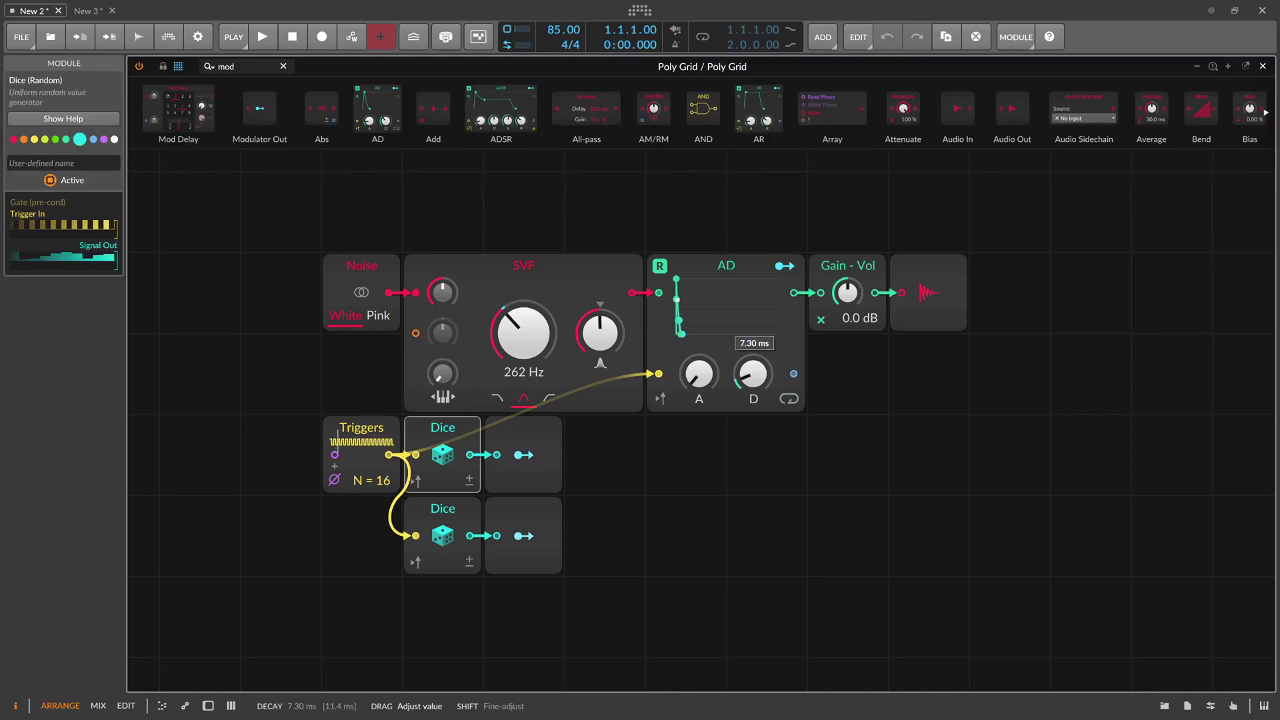
left_click_drag(600, 333, 600, 333)
left_click_drag(650, 471, 559, 465)
left_click_drag(663, 367, 663, 400)
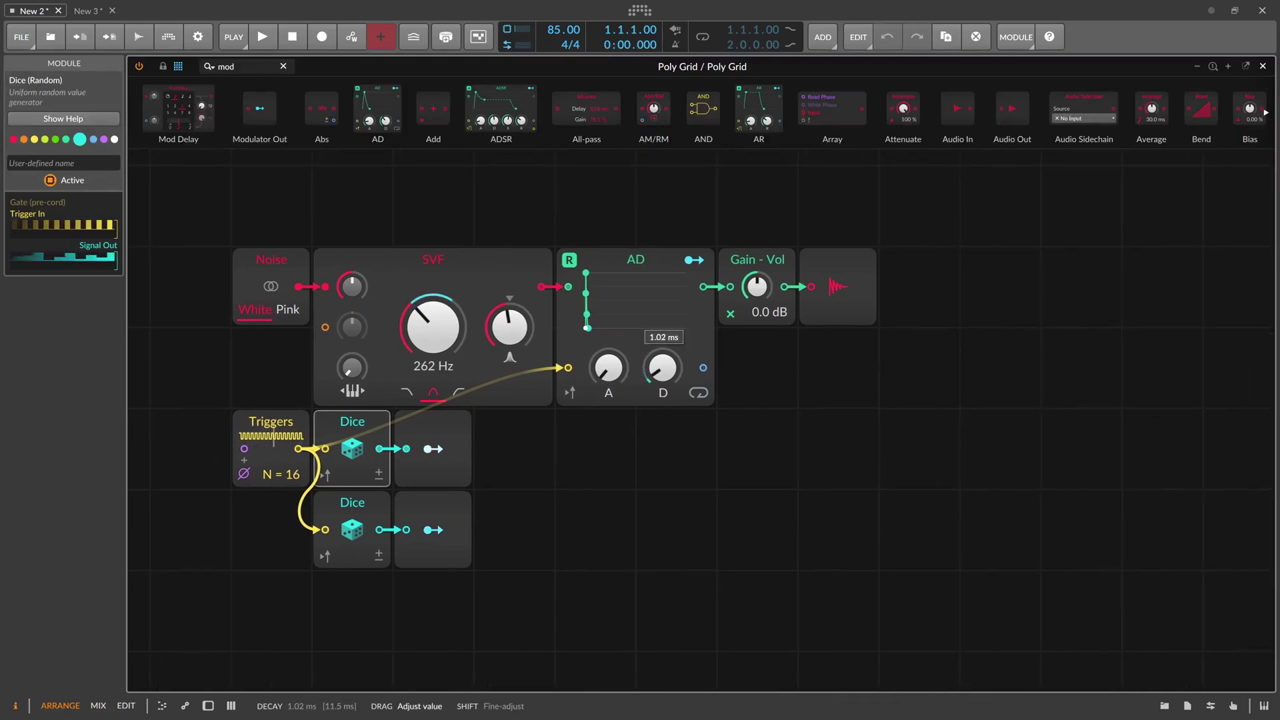
- Move Triggers and both Dice and Modulator Out pairs one grid cell right, and set the SVF resonance to 76.7 %
left_click(424, 504)
left_click_drag(424, 503, 365, 439)
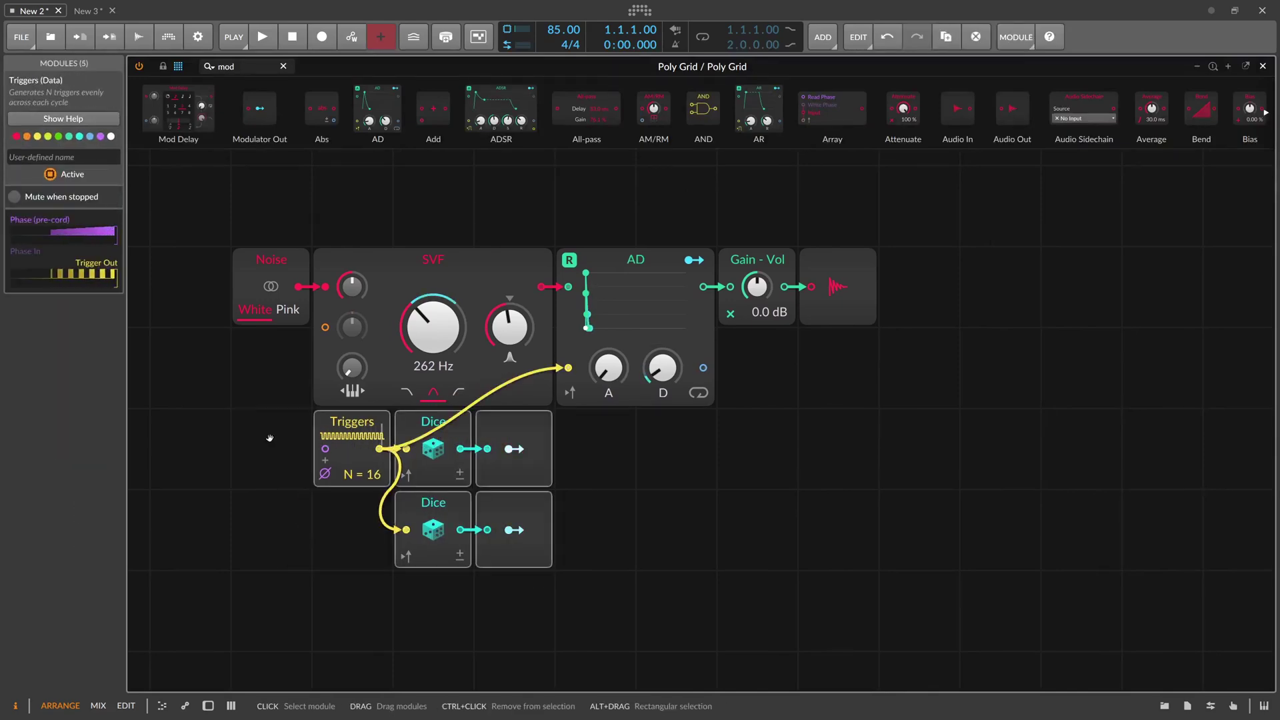
left_click_drag(269, 438, 325, 456)
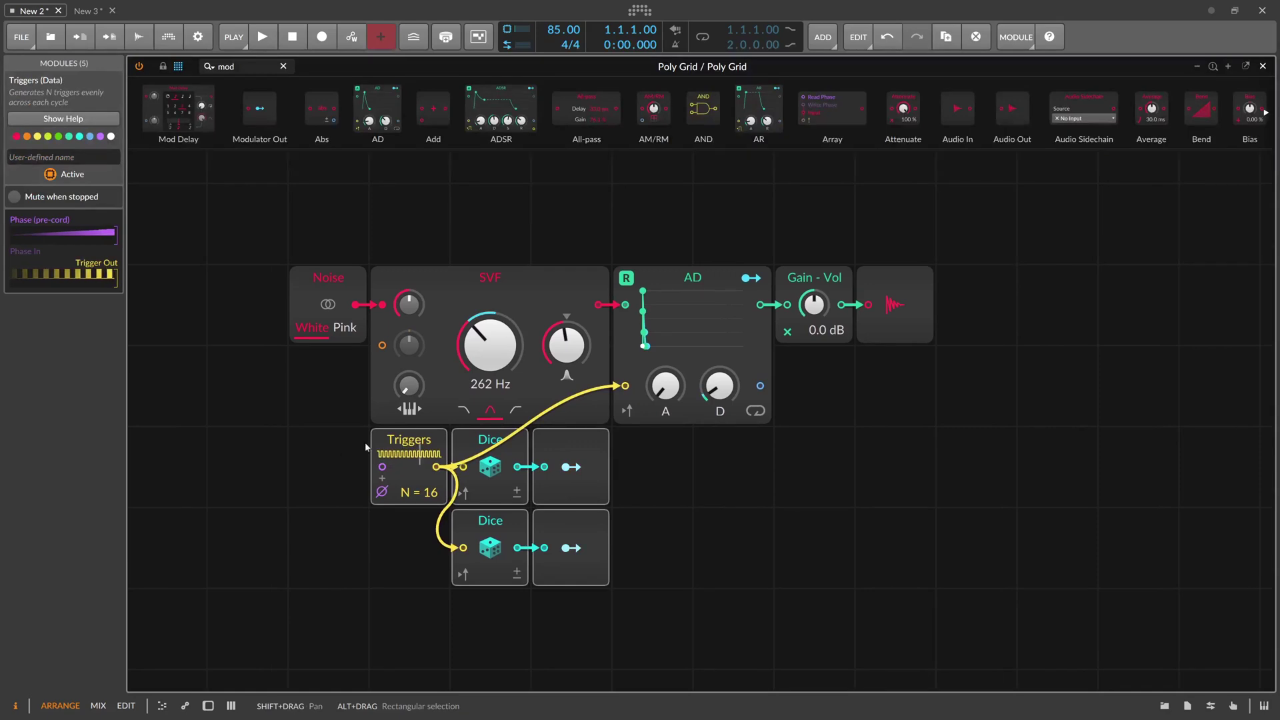
mouse_move(490, 345)
left_mouse_down()
mouse_move(490, 400)
mouse_move(491, 337)
left_mouse_up()
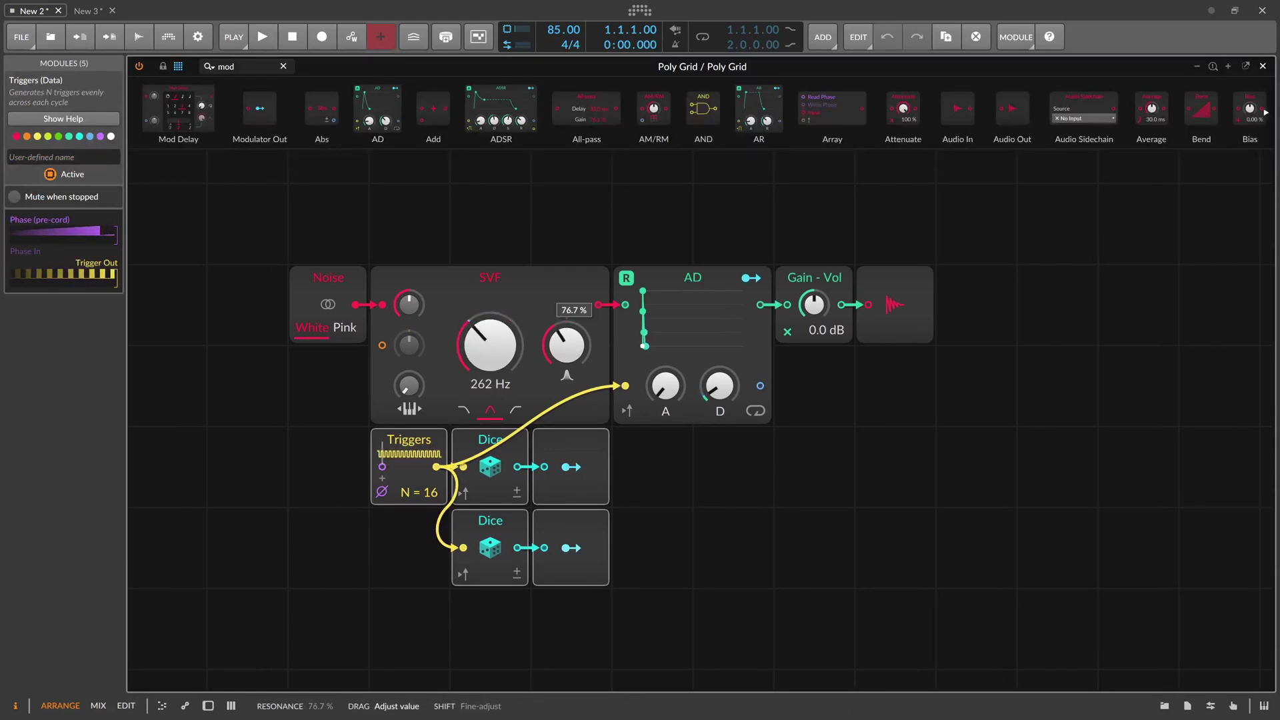
- Duplicate the lower Dice and Modulator Out pair beside itself, and assign the copy to modulate the SVF resonance
left_click(580, 543)
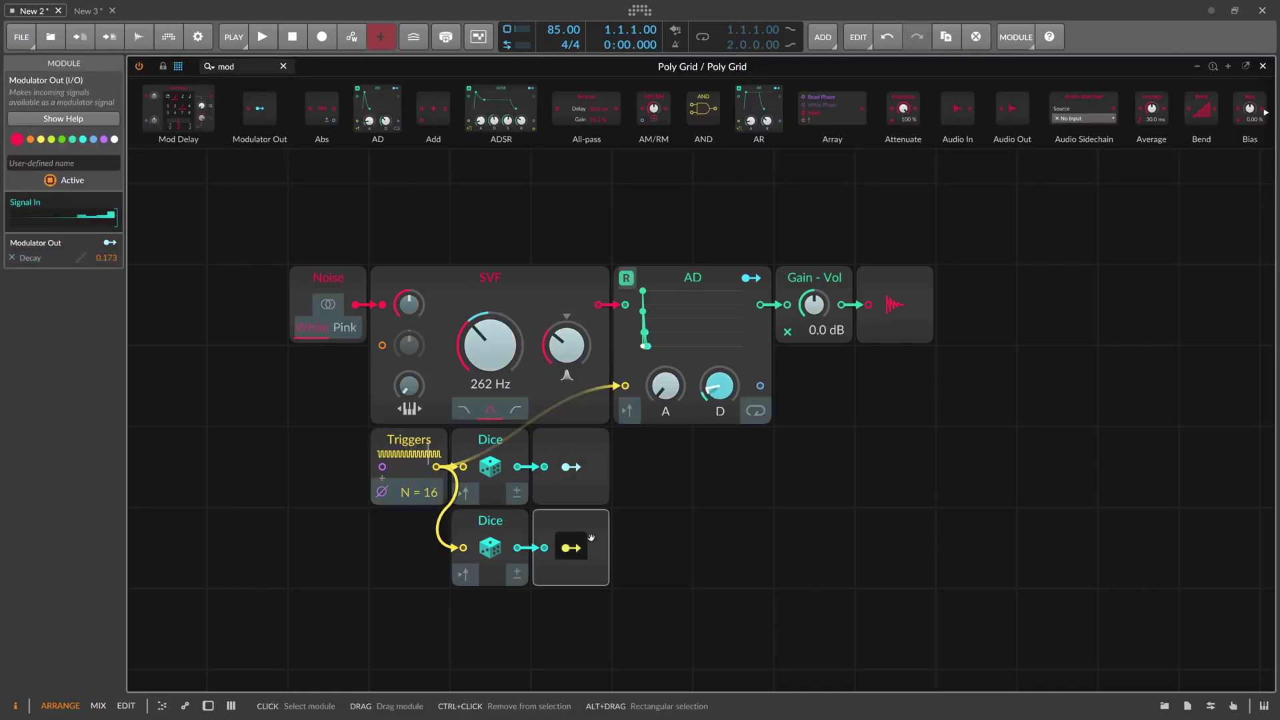
left_click_drag(650, 550, 511, 527)
left_click_drag(518, 528, 700, 537, "ctrl")
left_click(728, 545)
left_click_drag(565, 355, 565, 329)
left_click(731, 546)
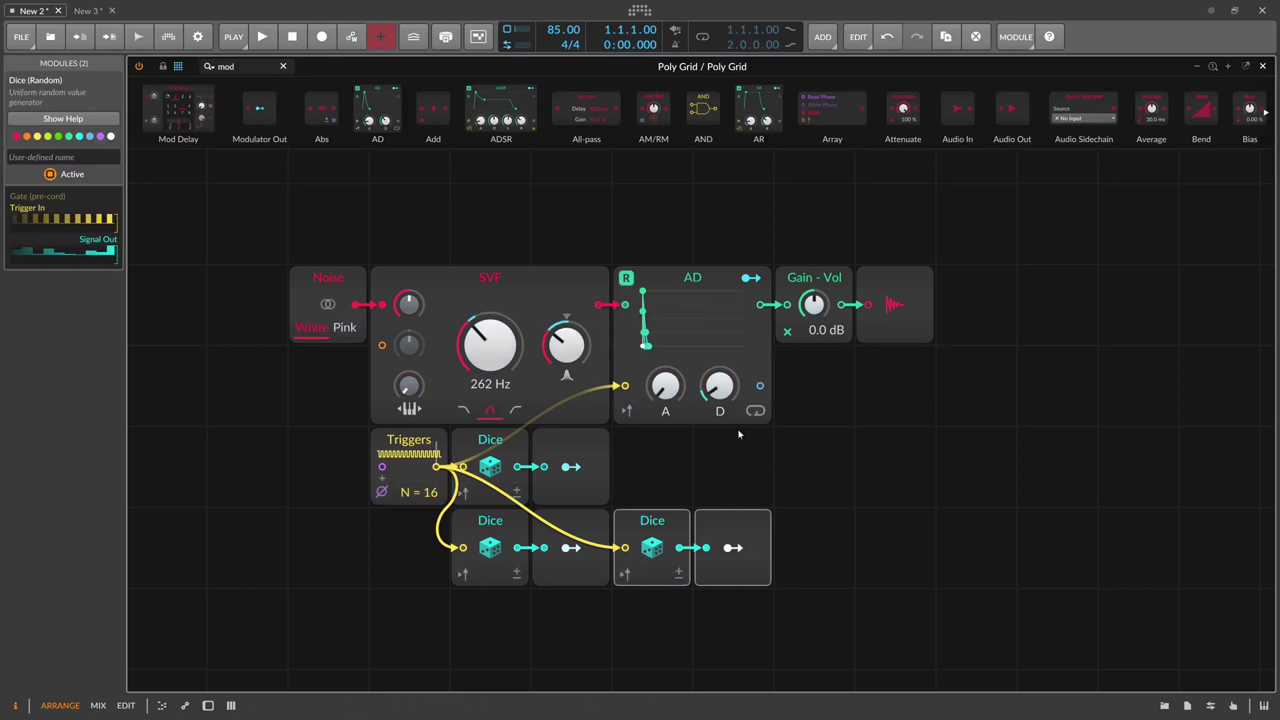
- Fine-tune the AD decay and lower the SVF resonance to 60.7 %
left_click_drag(719, 387, 730, 384)
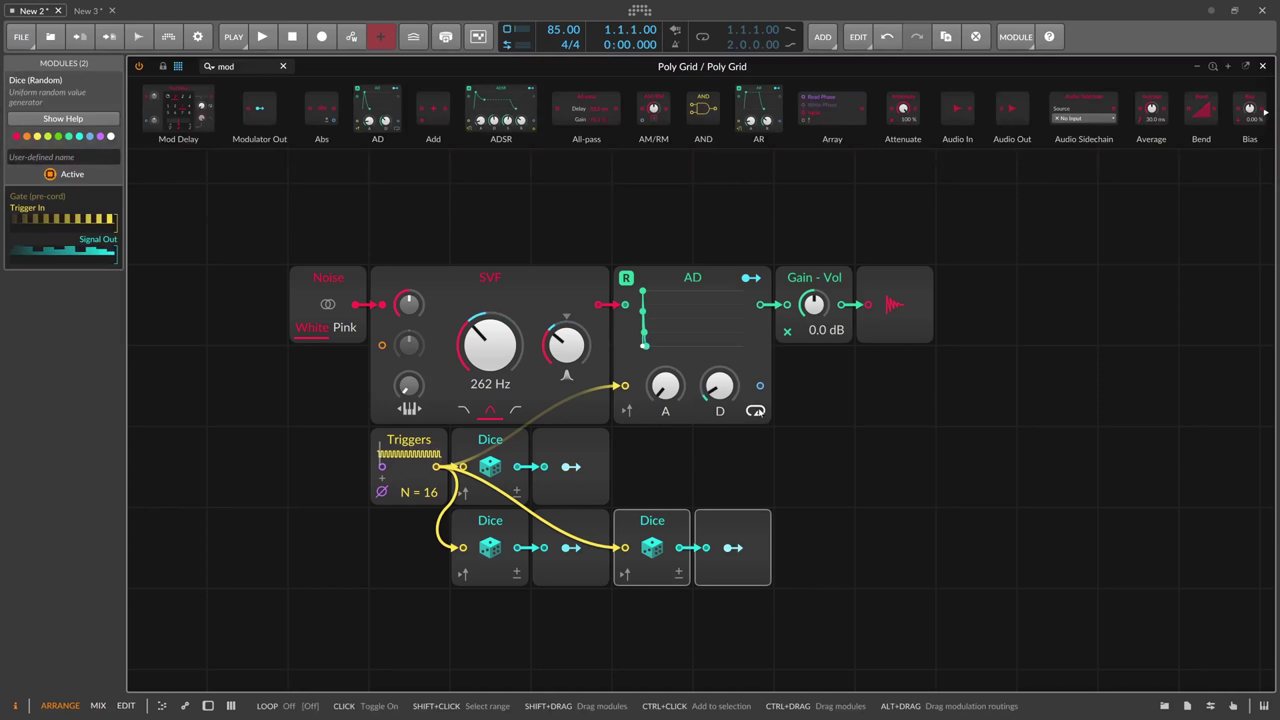
left_click_drag(721, 377, 726, 385)
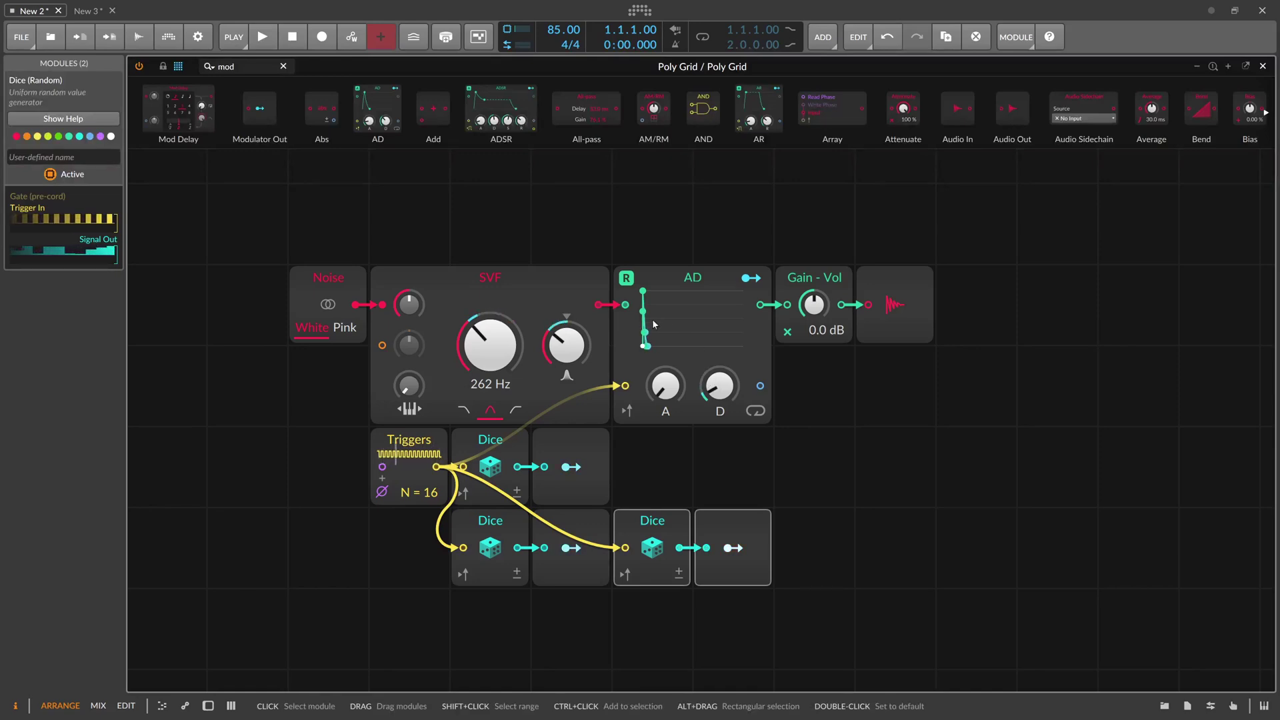
left_click_drag(720, 386, 719, 386)
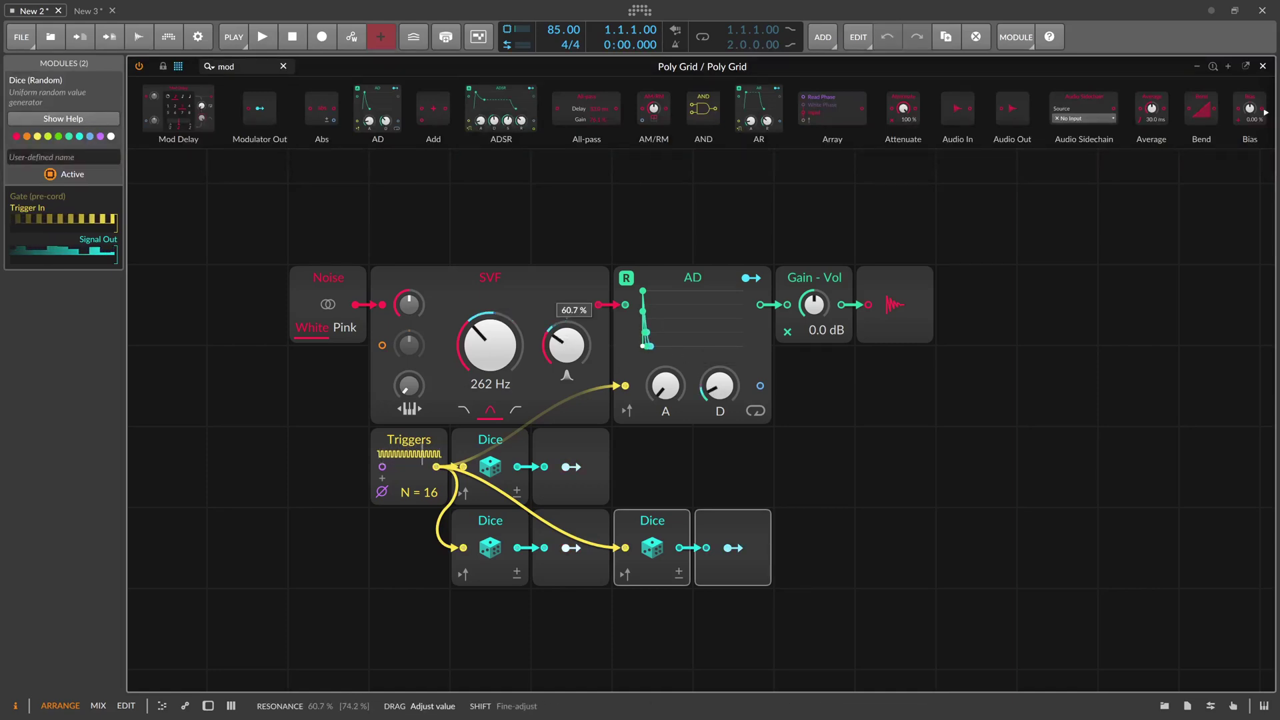
- Insert a Phaser+ in GS mode between the AD and Gain - Vol modules, and set the Gain - Vol level to -0.3 dB
left_click_drag(241, 66, 827, 273)
type("phaser")
left_click(980, 304)
left_click_drag(881, 333, 881, 325)
left_click(929, 305)
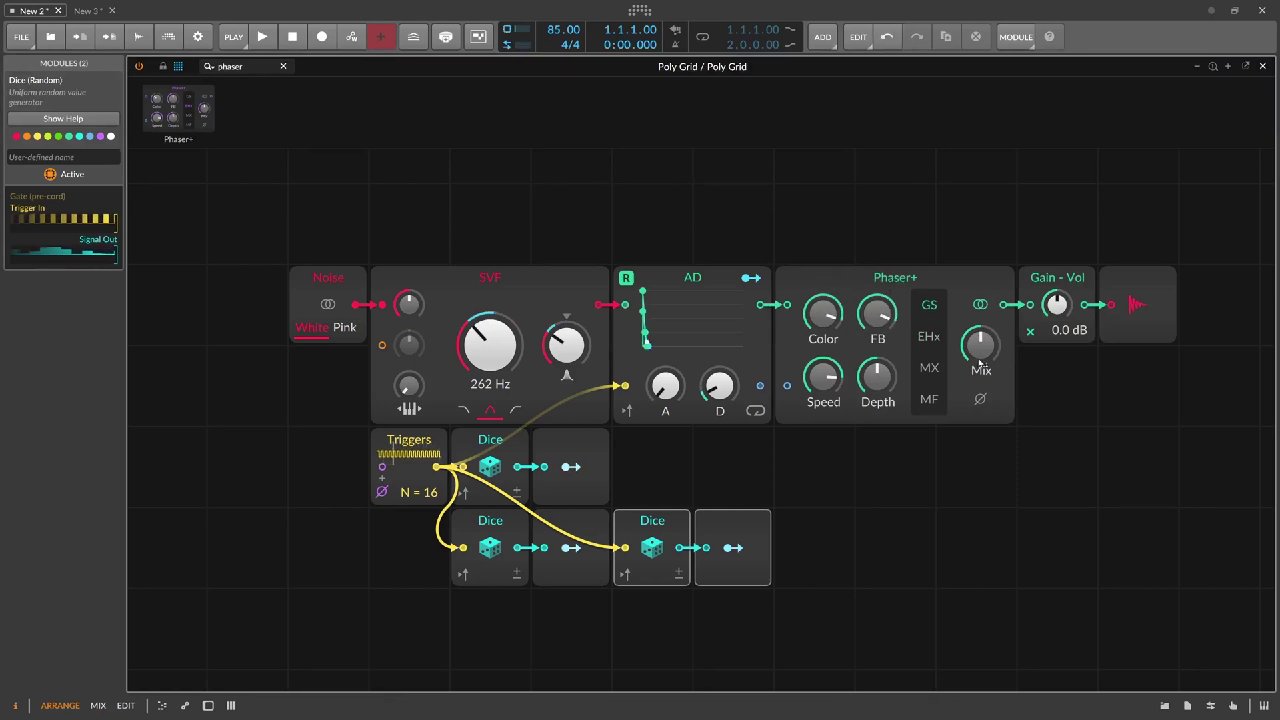
left_click_drag(789, 251, 687, 242)
left_click_drag(962, 299, 962, 302)
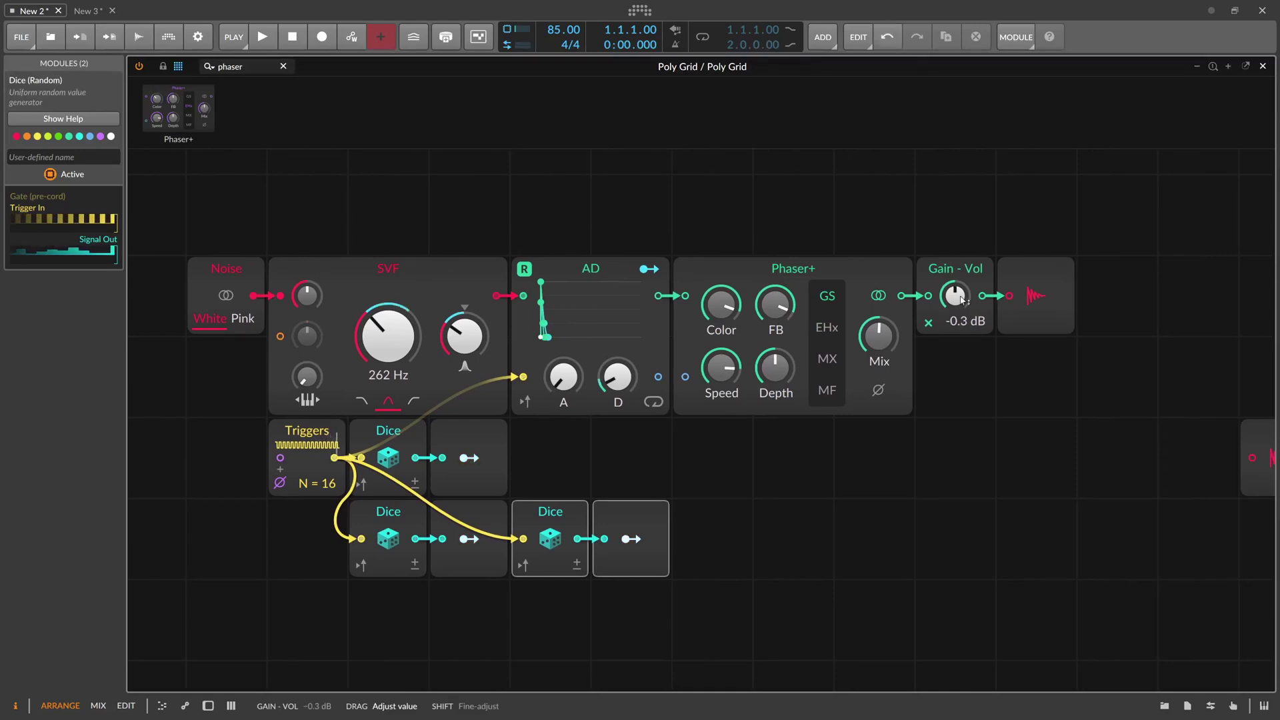
- Add a Mod Delay module below Gain - Vol and feed it from the Phaser+ output
type("delay")
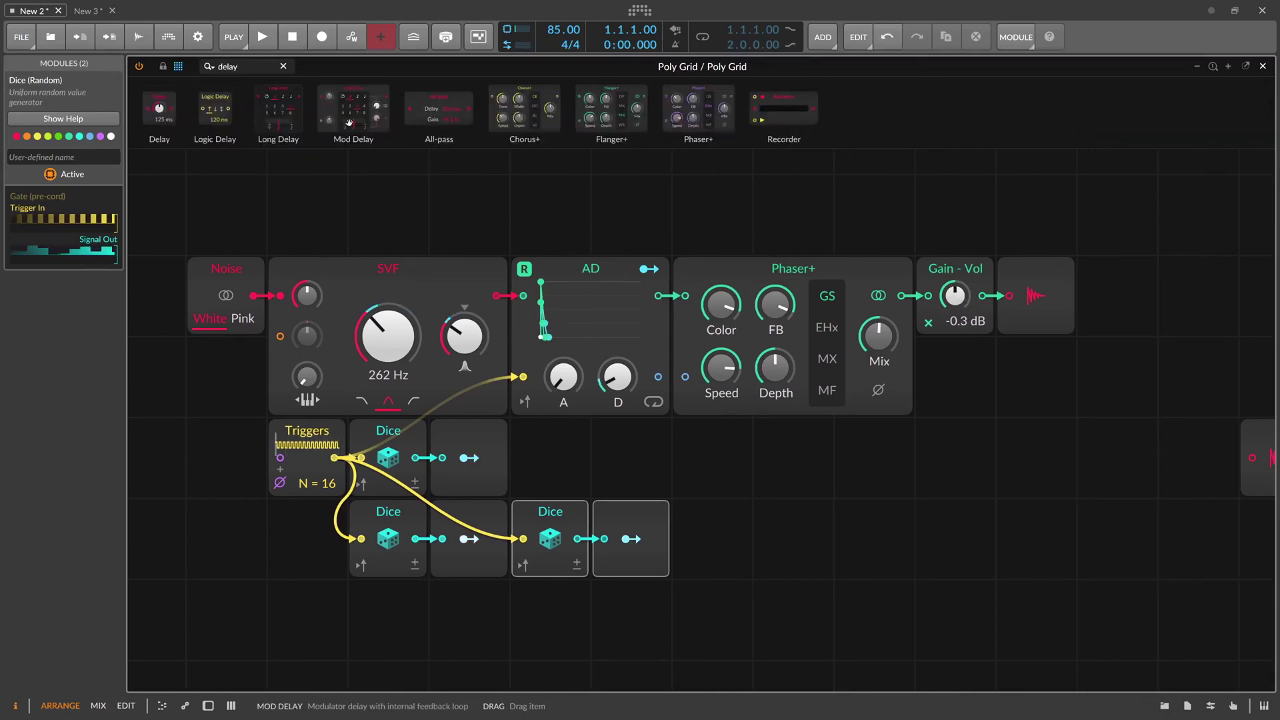
left_click_drag(353, 107, 954, 381)
left_click_drag(902, 295, 929, 377)
- Insert a Blend between Gain - Vol and the audio output, route the Mod Delay output into its second input, and raise the delay feedback
left_click(228, 66)
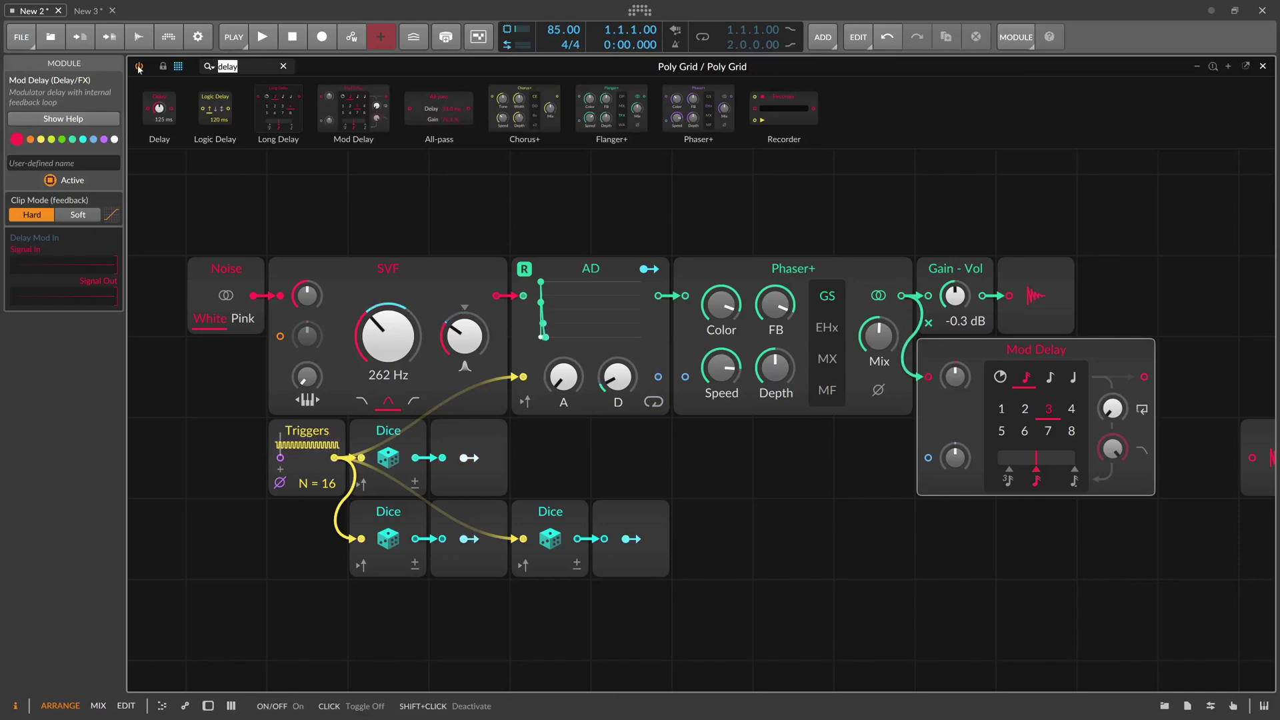
type("blend")
left_click_drag(160, 107, 1011, 295)
left_click_drag(1144, 377, 1012, 324)
left_click(1111, 387)
left_click_drag(1119, 411, 1119, 320)
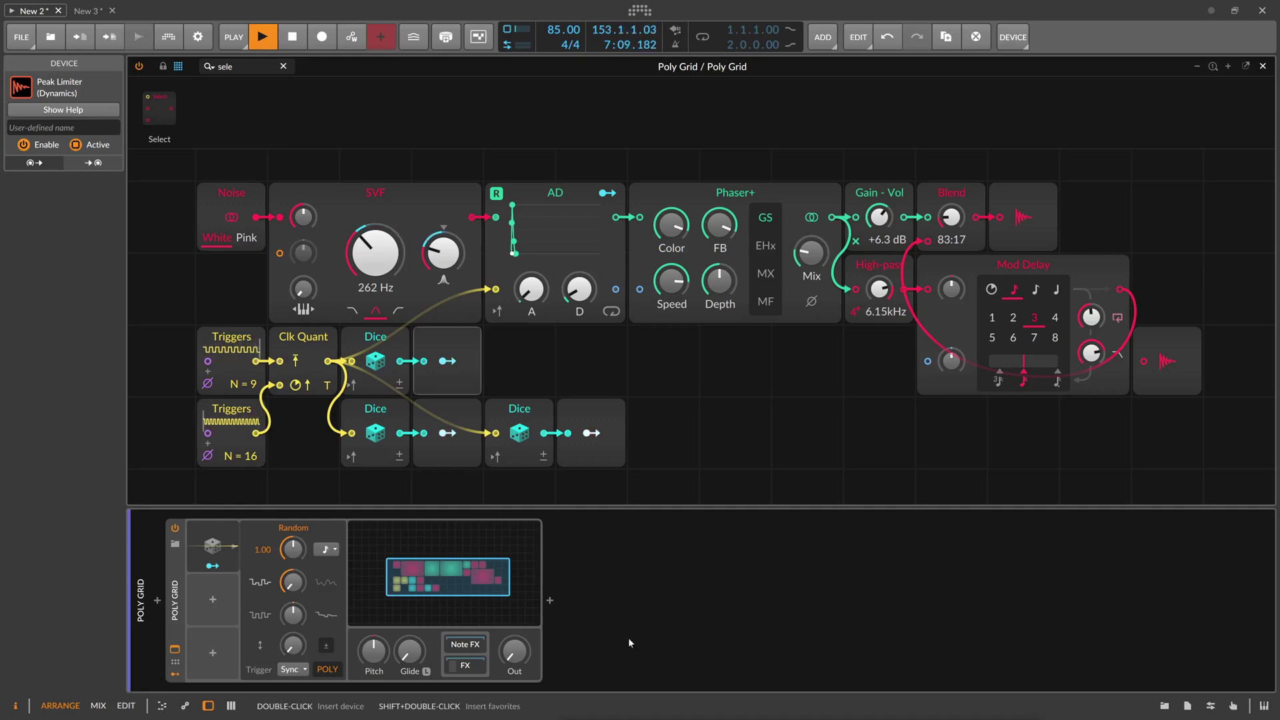
- Inspect the upper Dice's Modulator Out assignments and the routing from the Triggers and Clk Quant modules through the patch
left_click(447, 361)
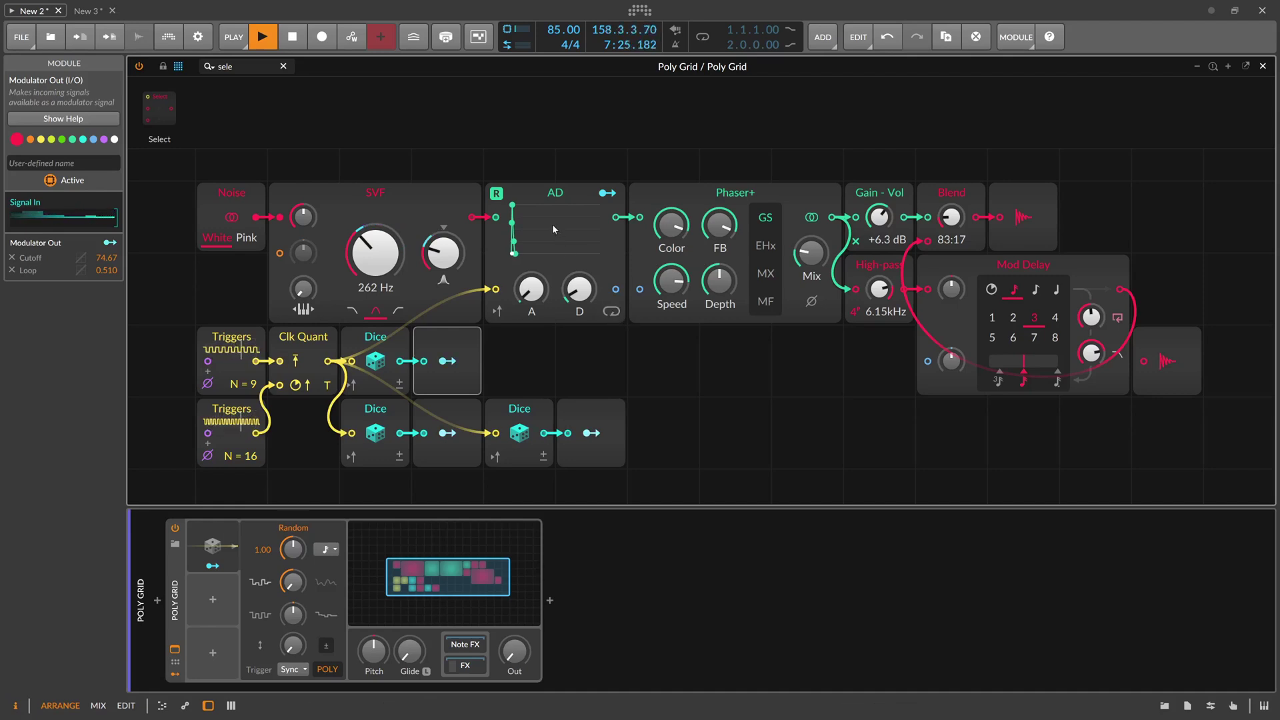
key("plus")
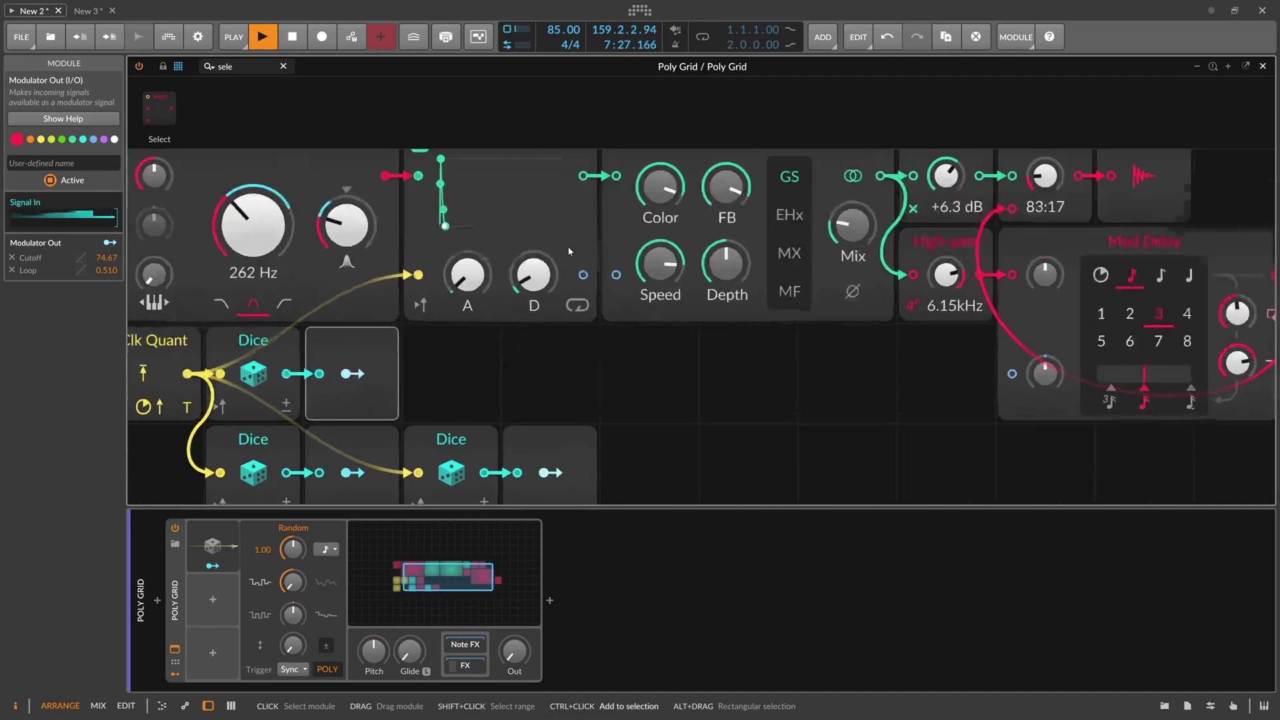
left_click_drag(582, 328, 612, 403)
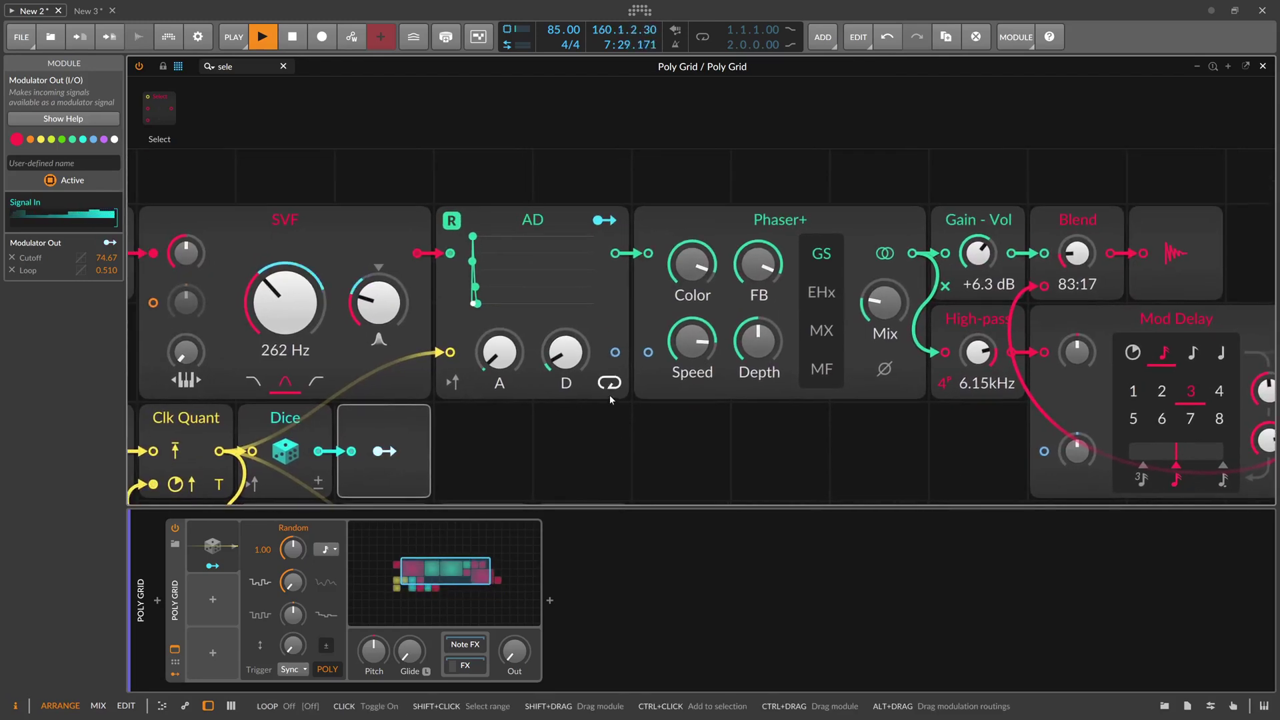
scroll(608, 395, "down", 2)
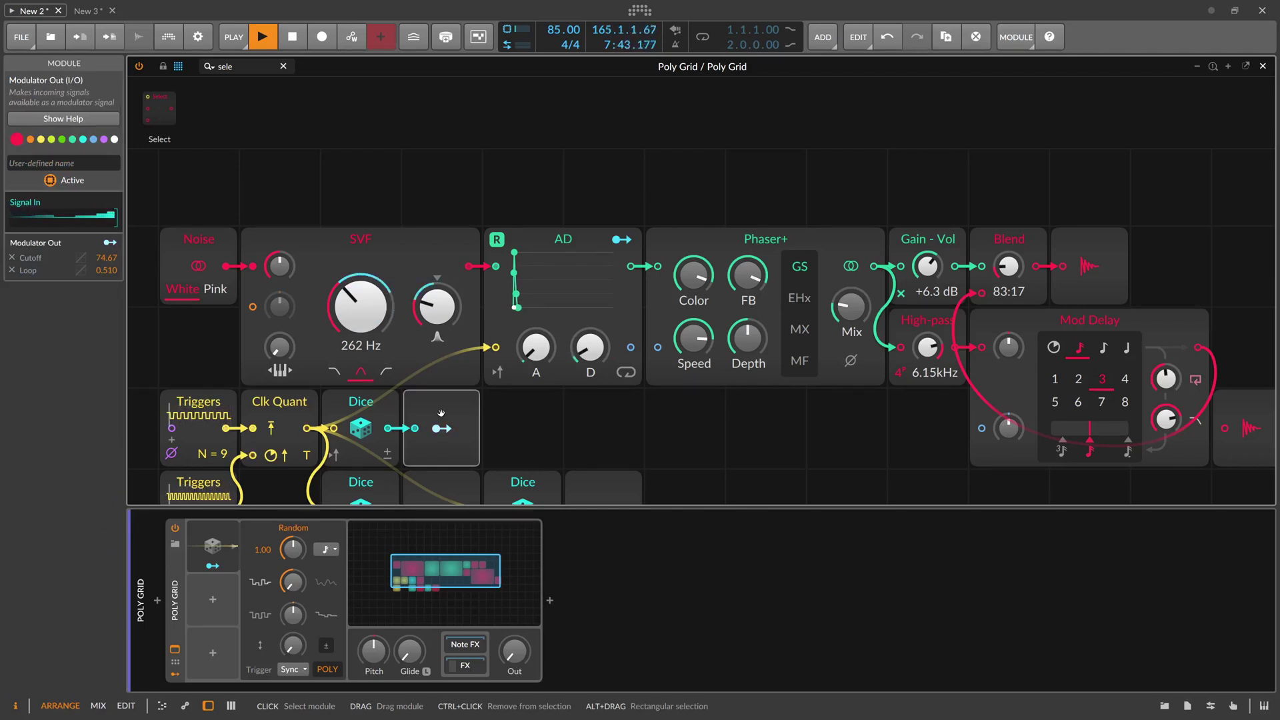
scroll(441, 413, "down", 3)
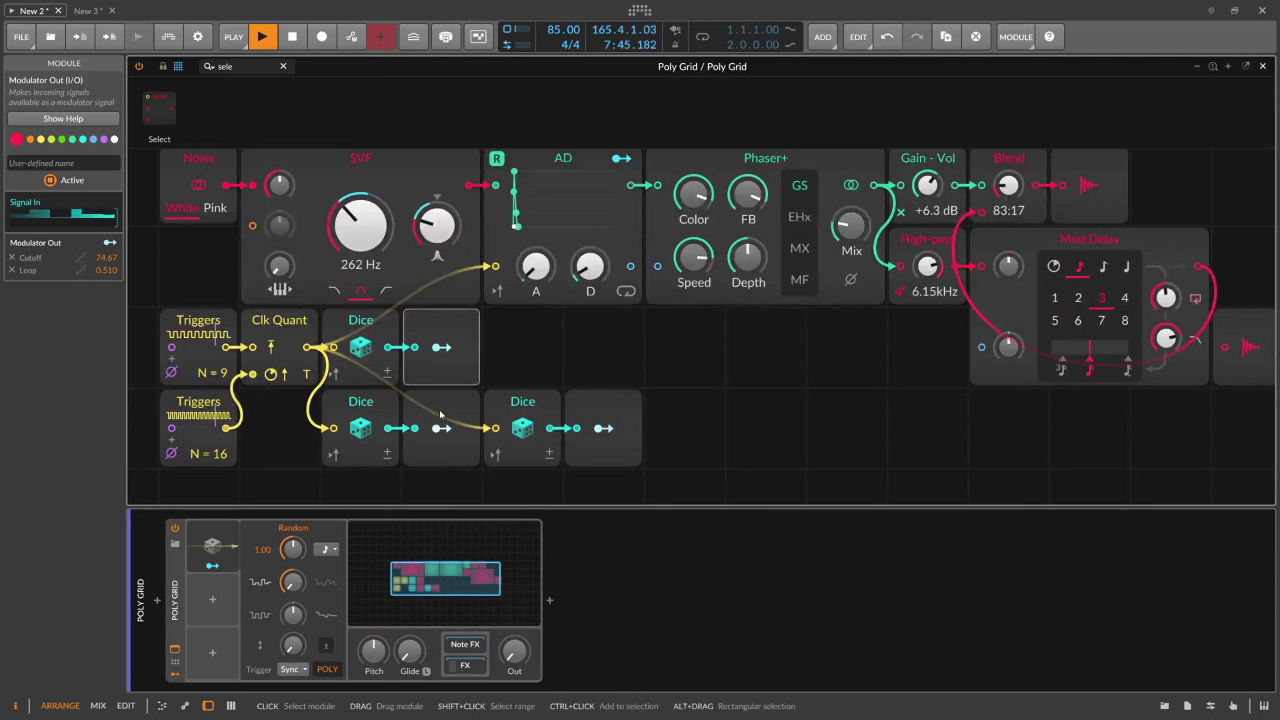